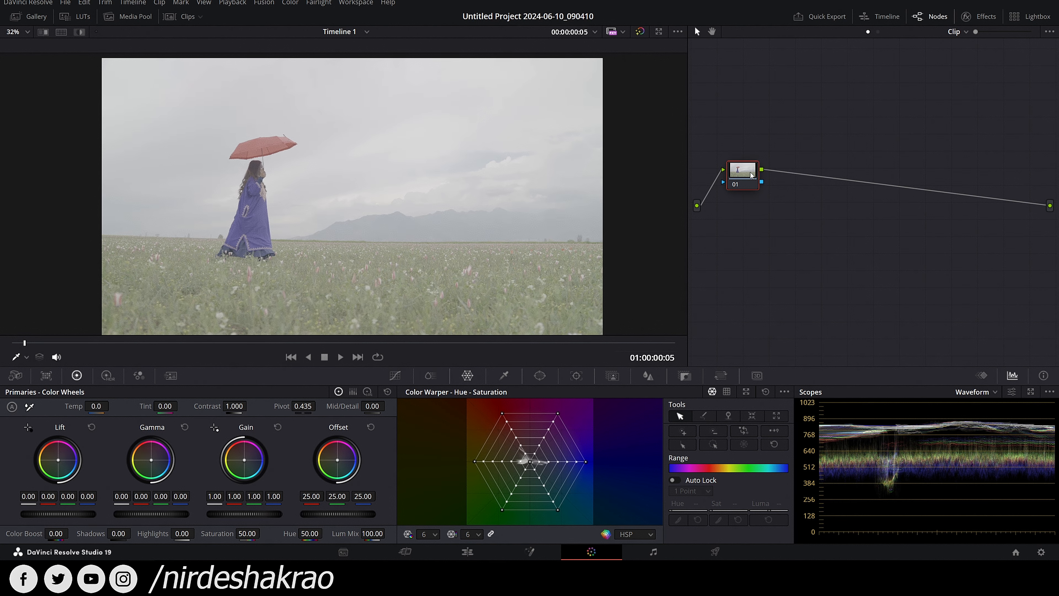
Step: Add a serial node after node 01 and arrange the two nodes in a row
key("alt+s")
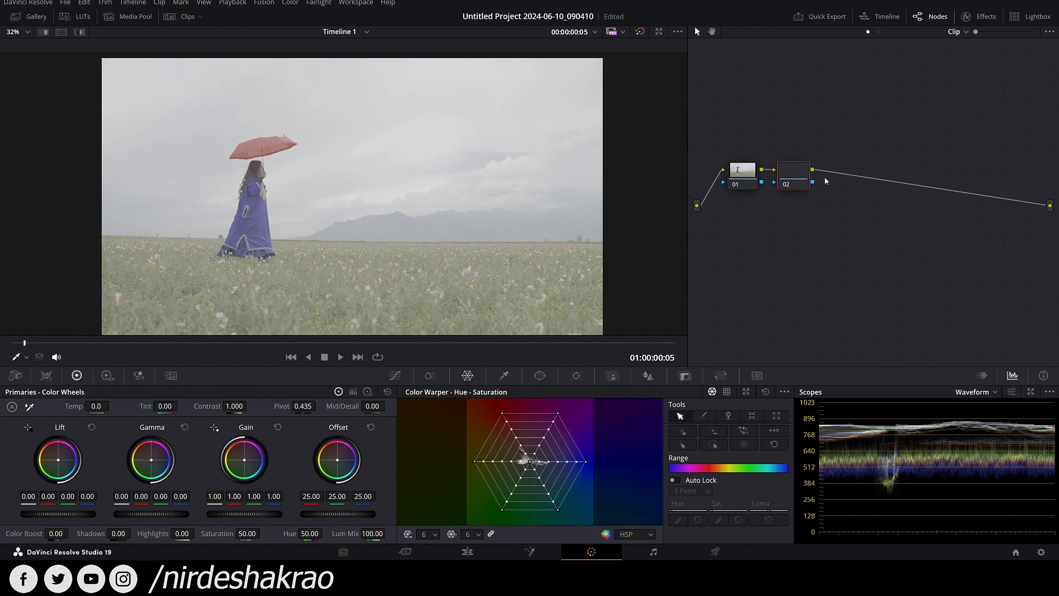
left_click_drag(739, 173, 733, 169)
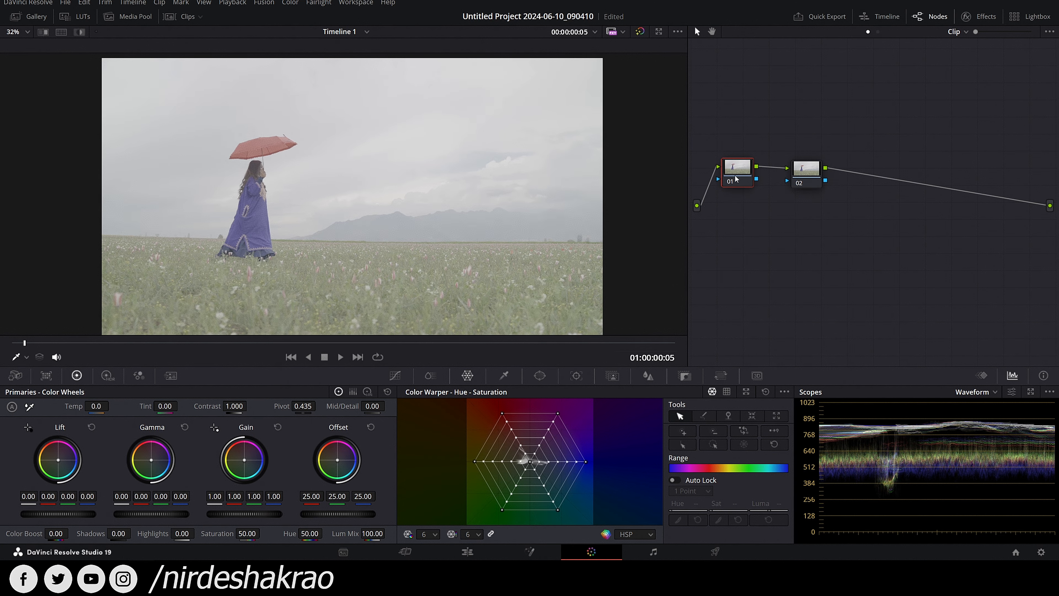
left_click_drag(798, 175, 801, 168)
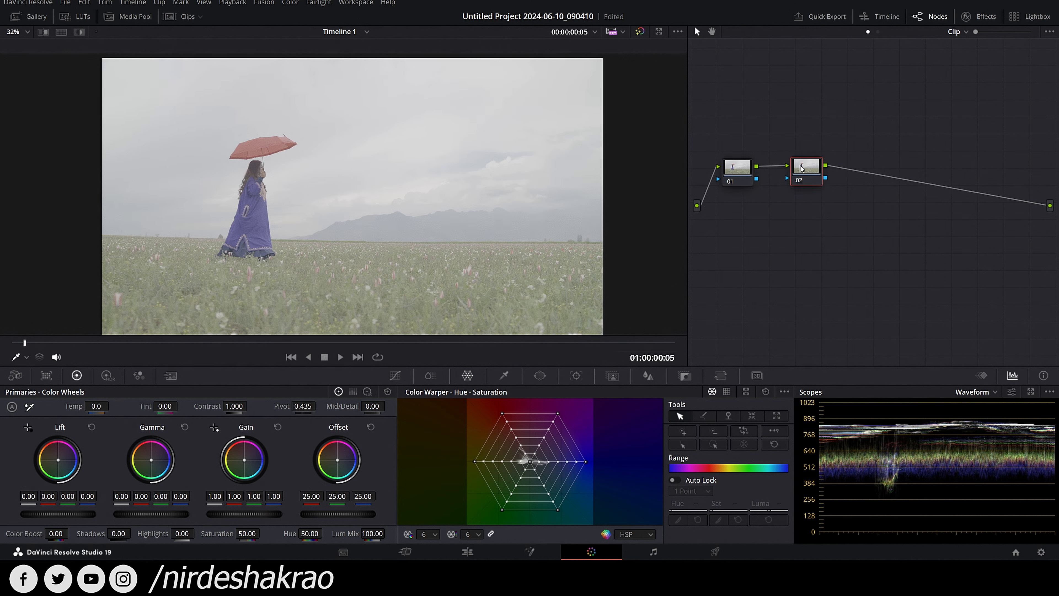
Step: Search the effects library for "dehancer", apply Dehancer Pro 7.2.1 to node 02, and compare the image with the node bypassed
left_click(966, 16)
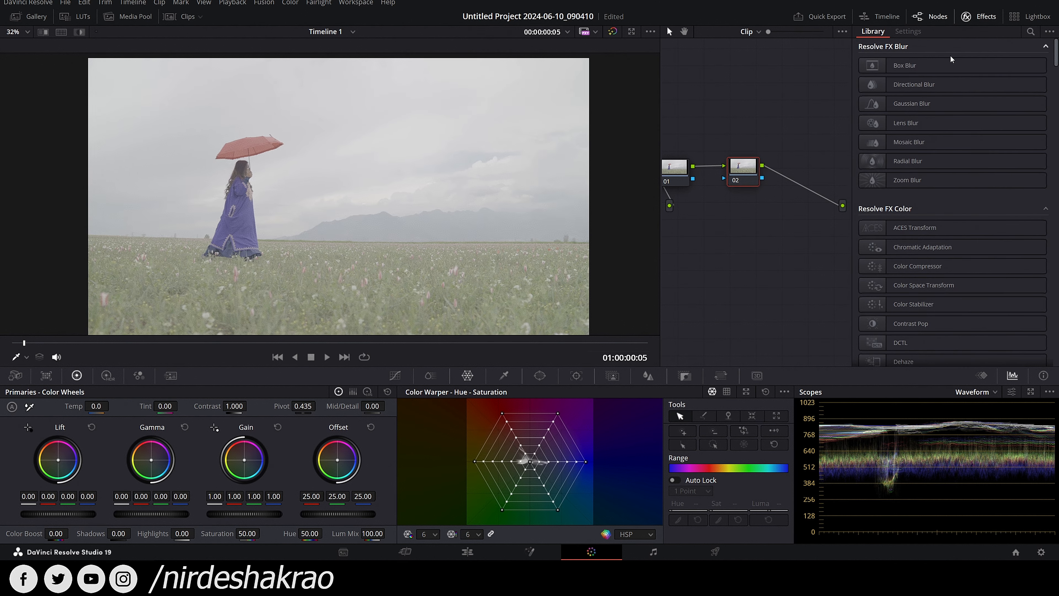
left_click(1026, 32)
type("dehancer")
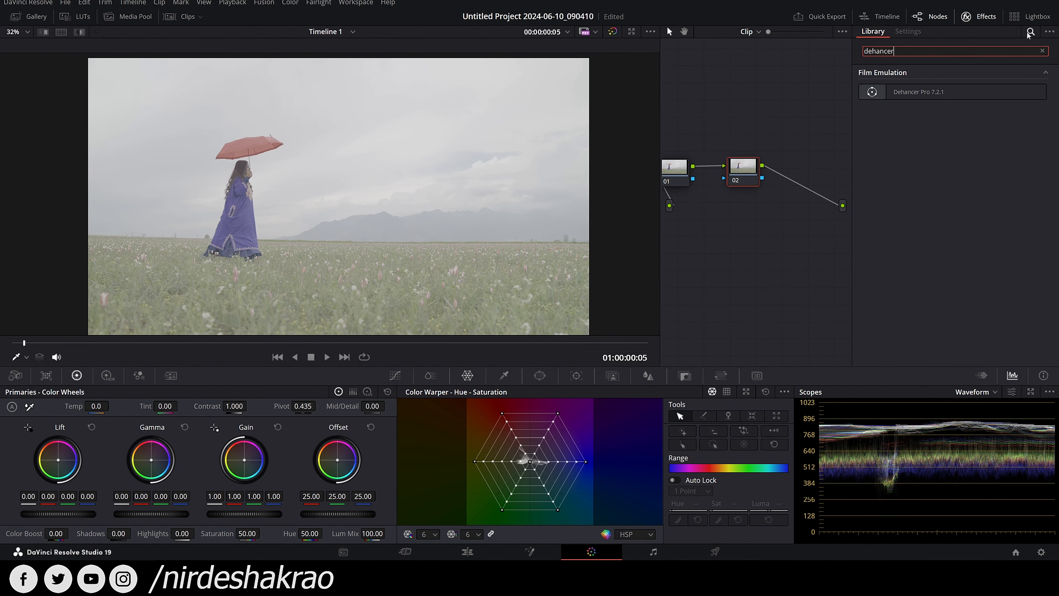
left_click_drag(949, 99, 756, 167)
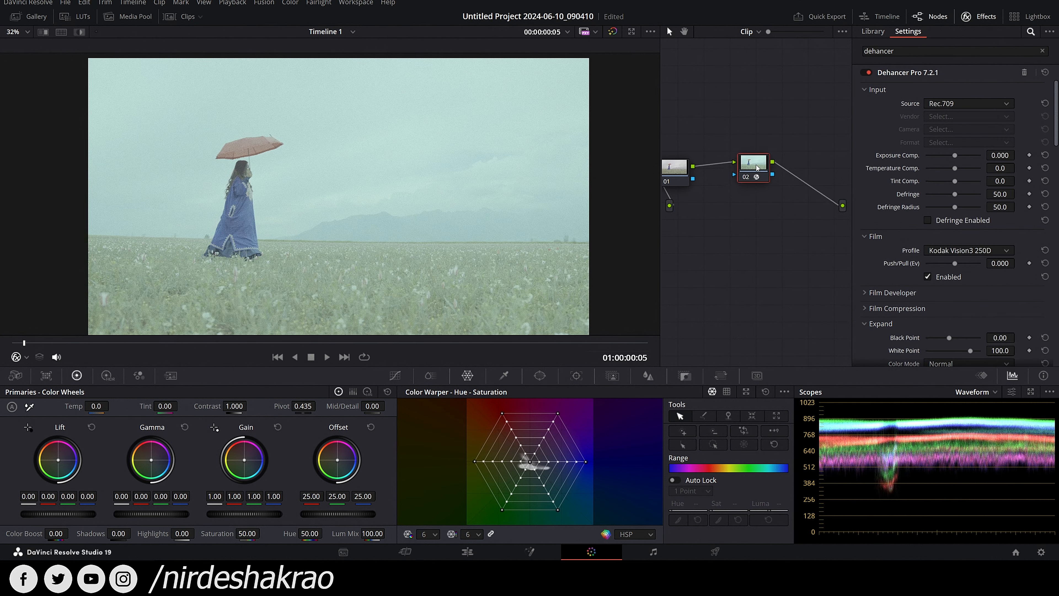
key("ctrl+d")
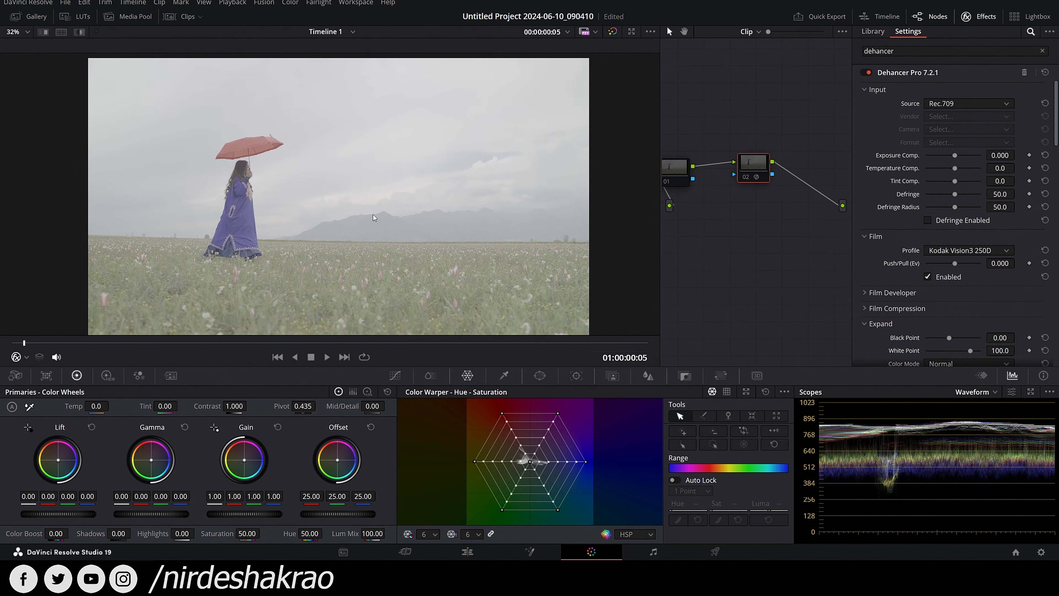
key("ctrl+d")
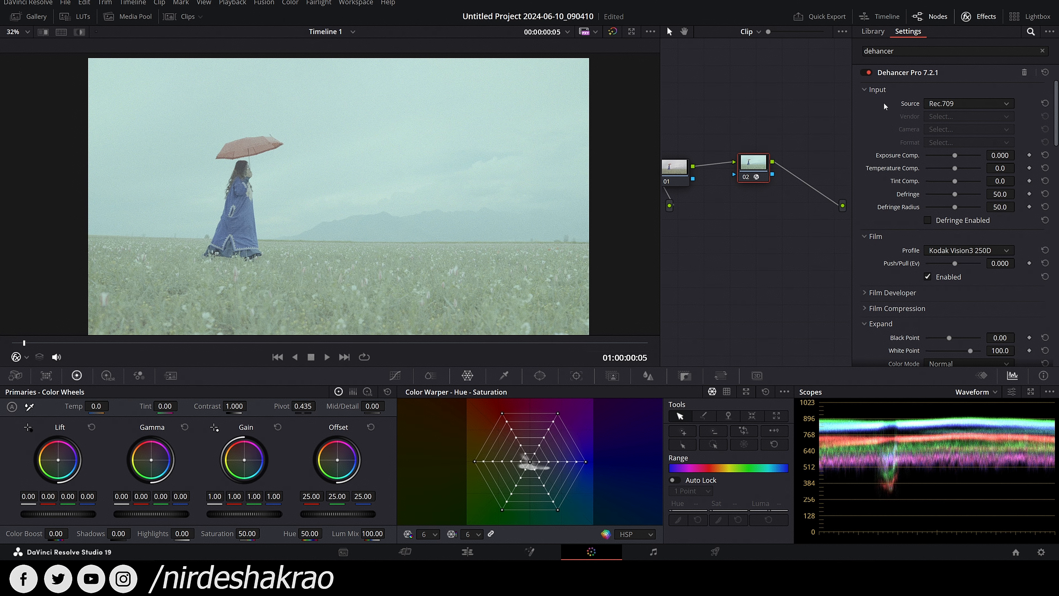
Step: Collapse all the Dehancer Pro parameter groups, leaving only the Input group expanded
scroll(873, 210, "down", 5)
scroll(875, 225, "up", 5)
scroll(962, 228, "down", 10)
scroll(962, 228, "up", 10)
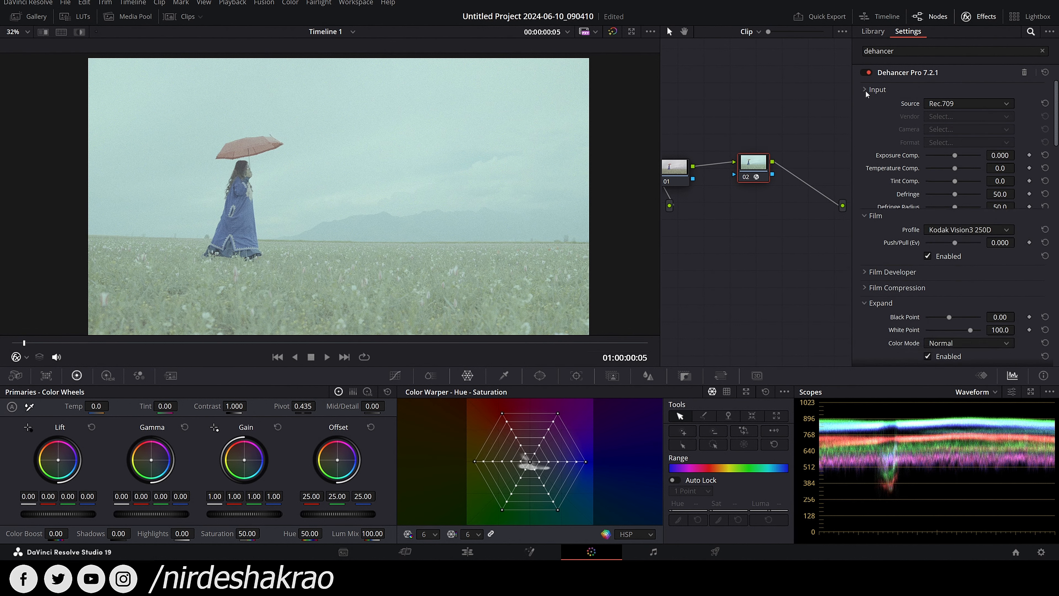
left_click(866, 90)
left_click(867, 90)
left_click(866, 90)
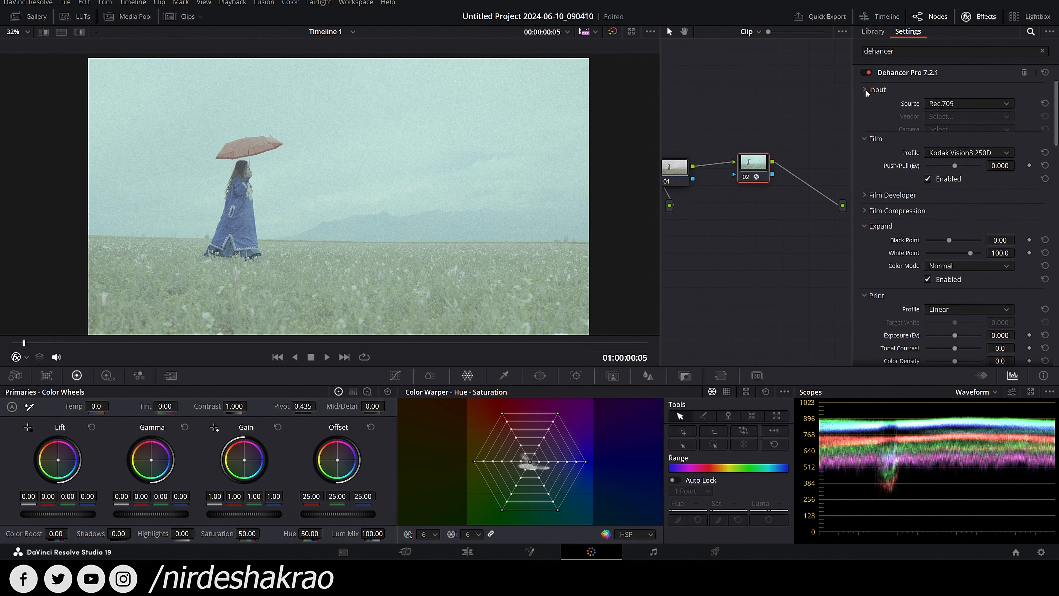
left_click(866, 90)
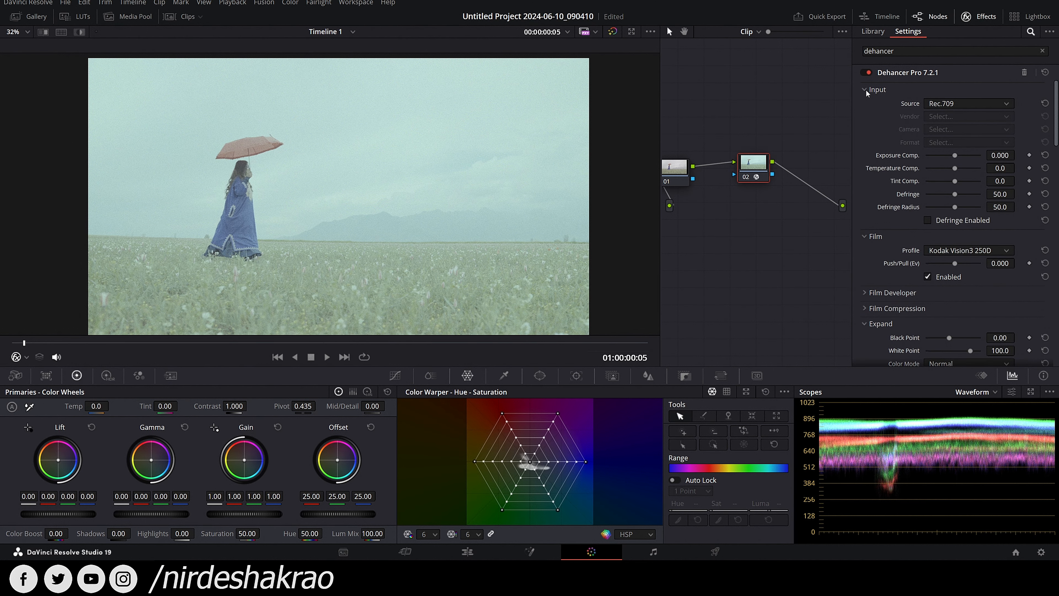
left_click(867, 90)
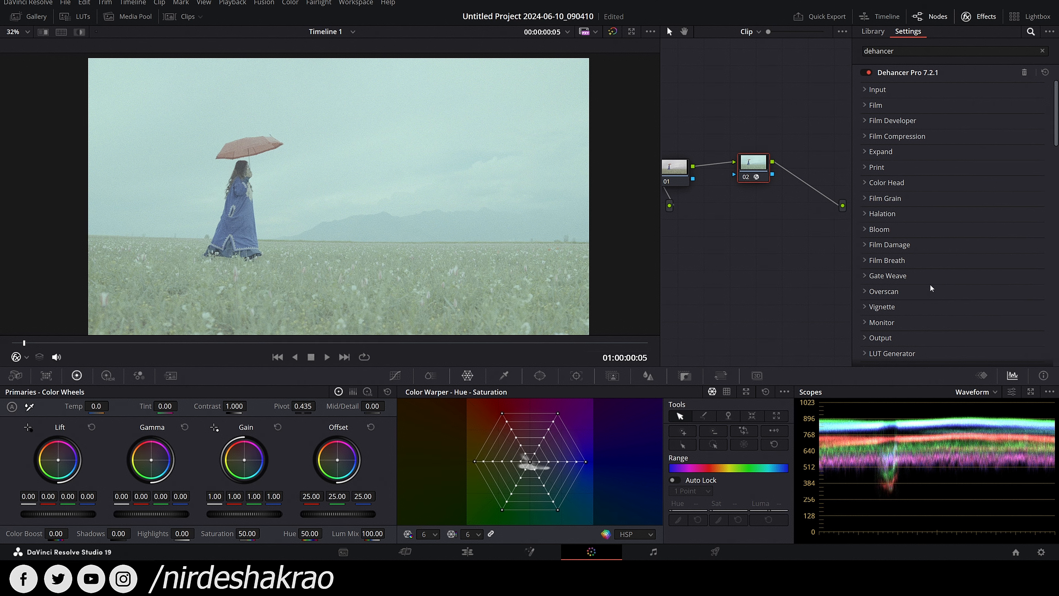
left_click(865, 89)
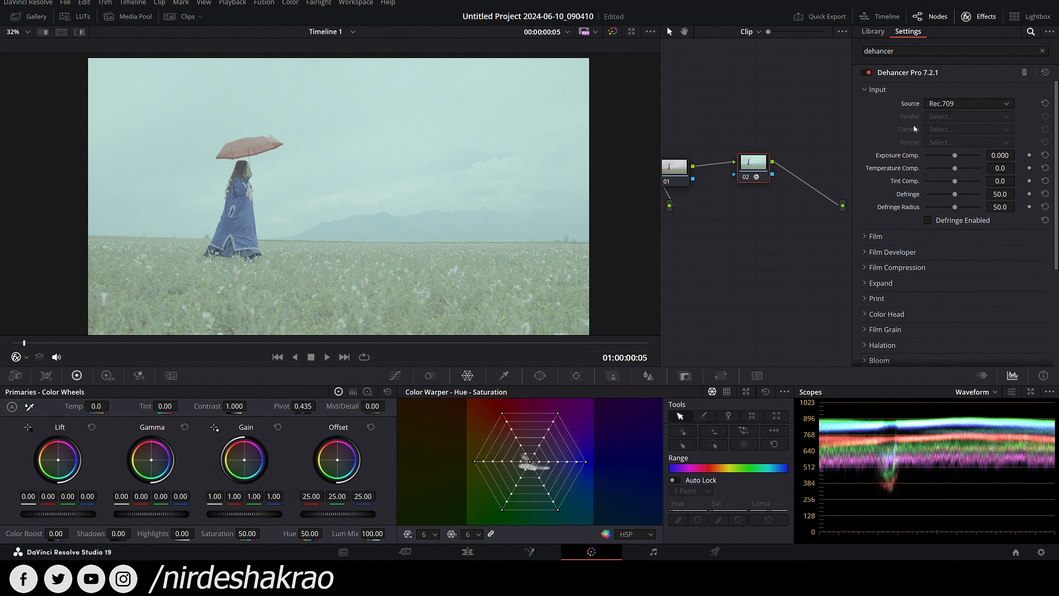
Step: Set the Dehancer input source to Choose Camera and the vendor to Sony
left_click(965, 104)
left_click(965, 104)
left_click(965, 103)
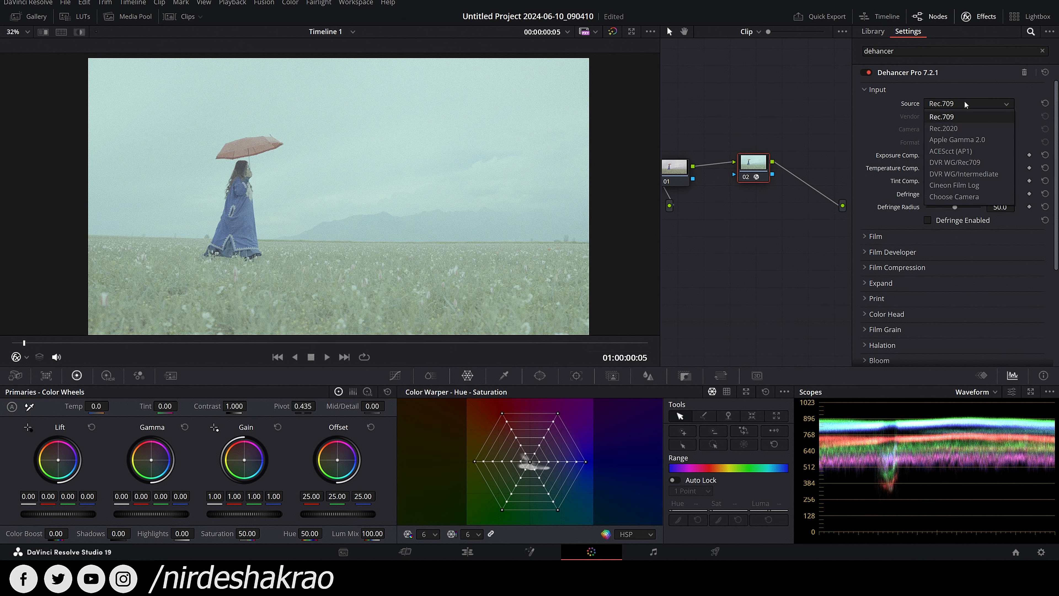
left_click(966, 199)
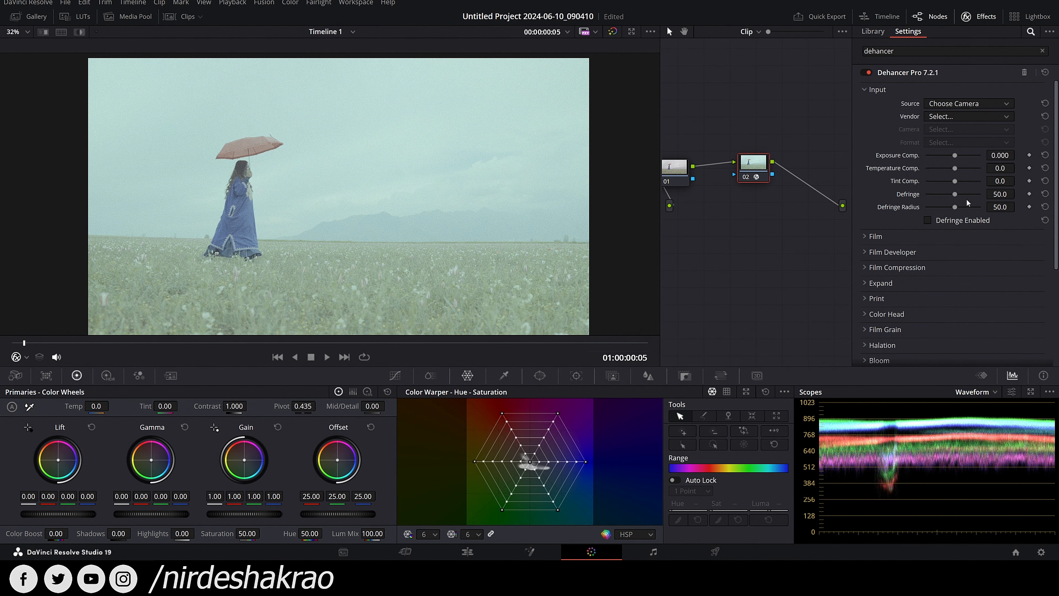
left_click(950, 116)
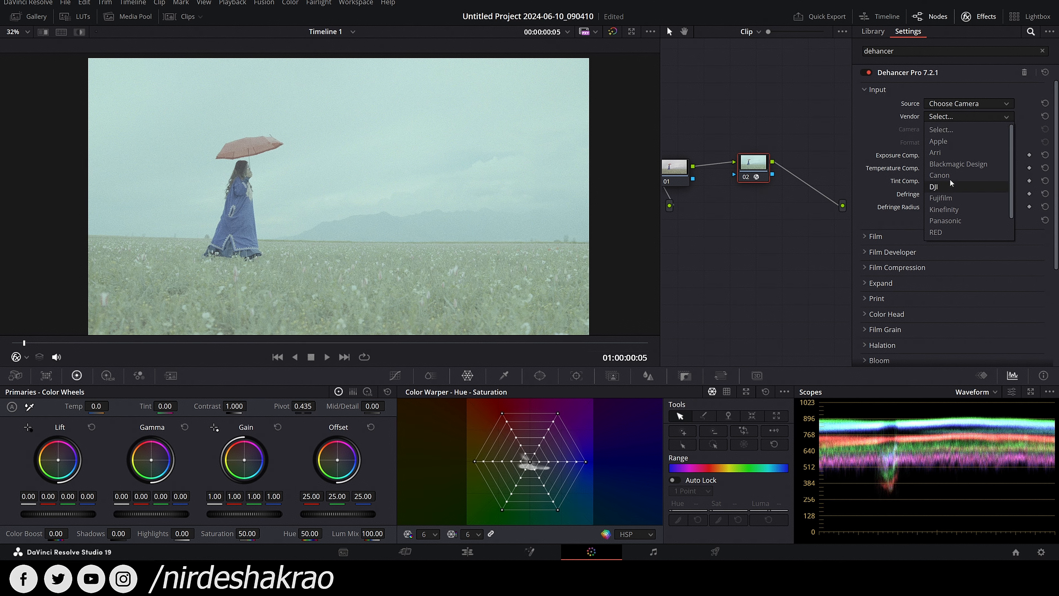
scroll(956, 221, "down", 2)
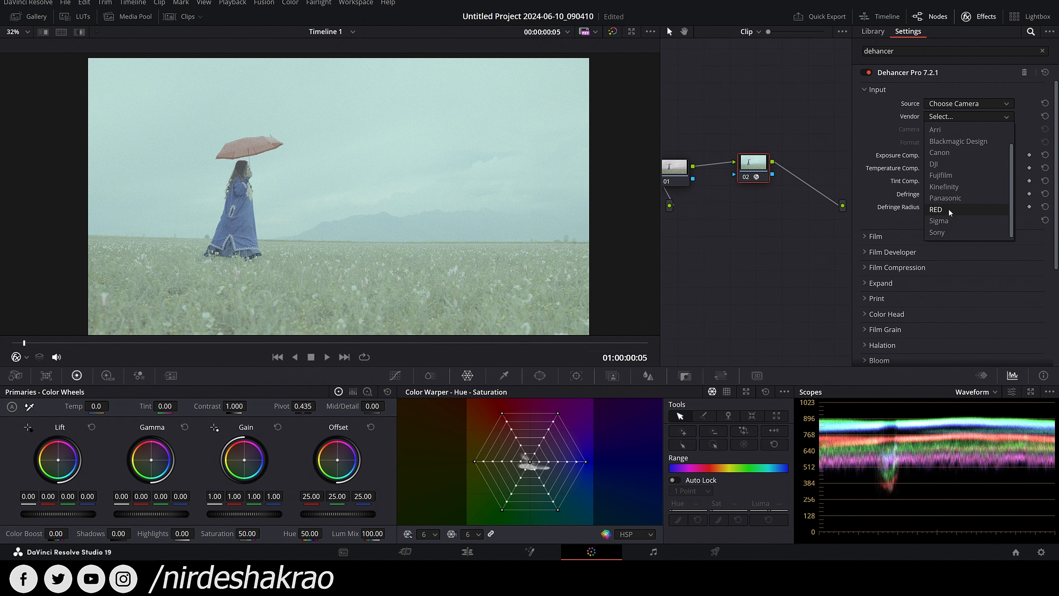
left_click(945, 232)
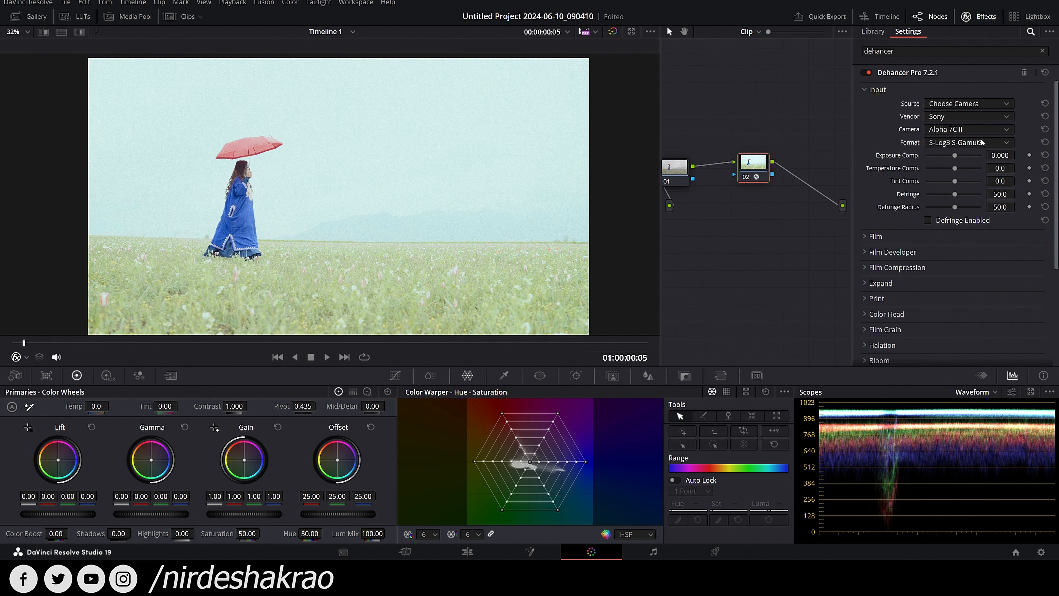
Step: Try the Alpha 7 IV as the input camera, and settle on the A6400
left_click(979, 131)
left_click(958, 235)
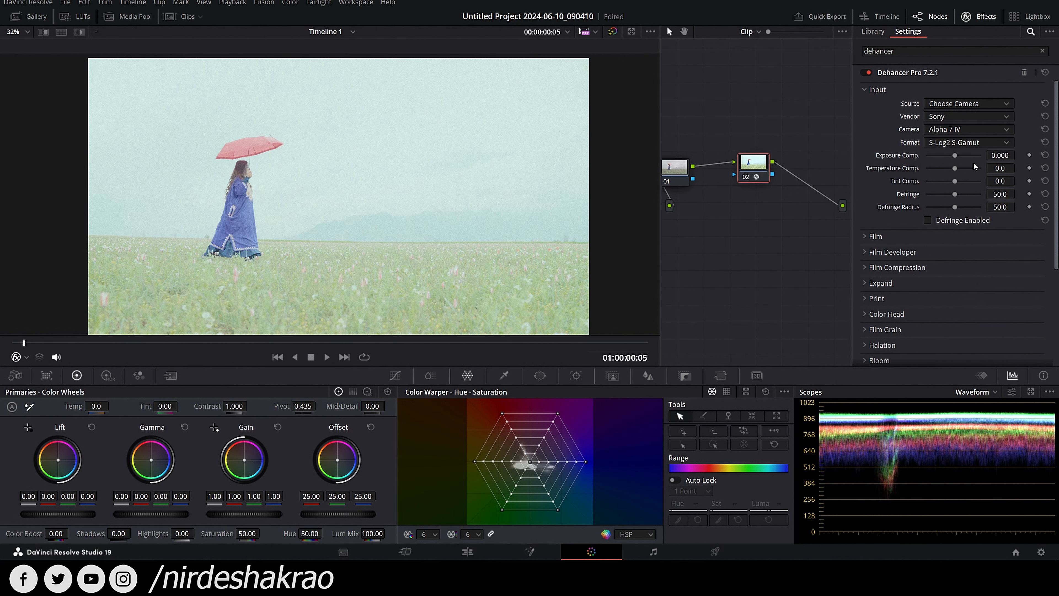
left_click(972, 132)
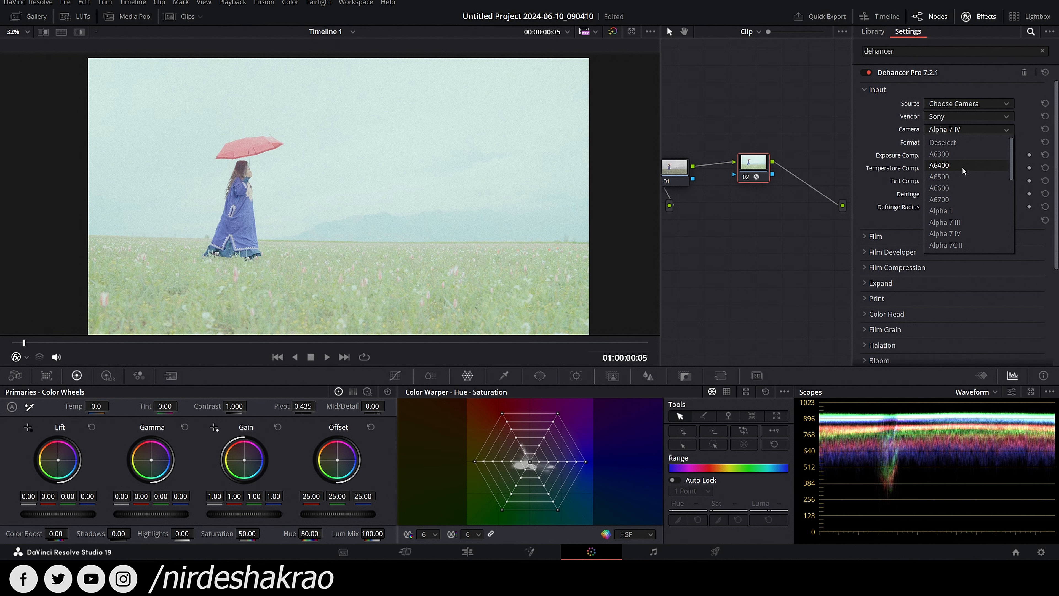
left_click(963, 169)
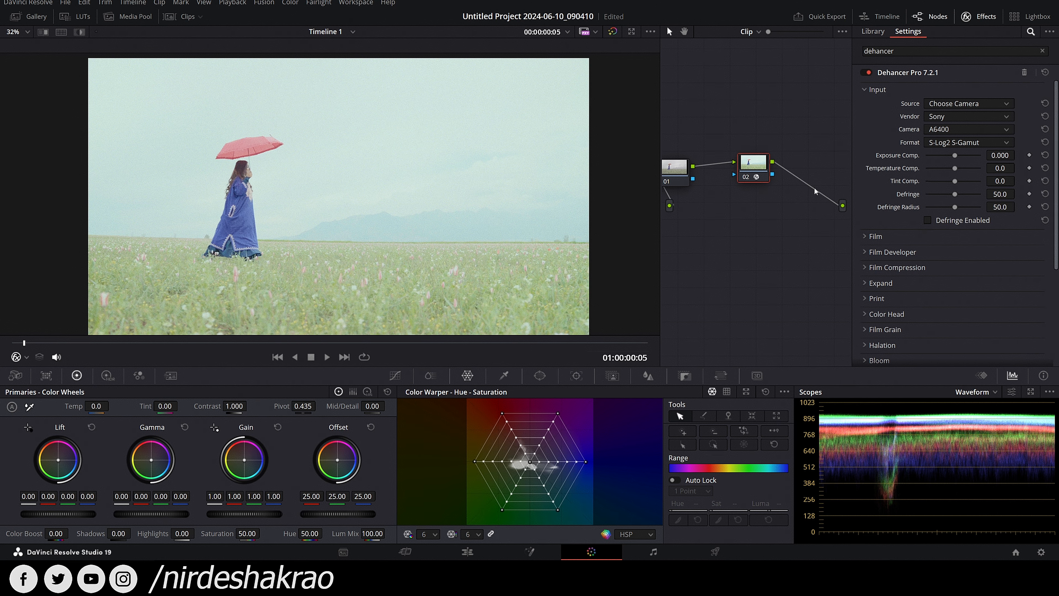
Step: Lower the input's Exposure Comp. to -0.204 and nudge node 02 slightly
left_click_drag(1000, 155, 991, 155)
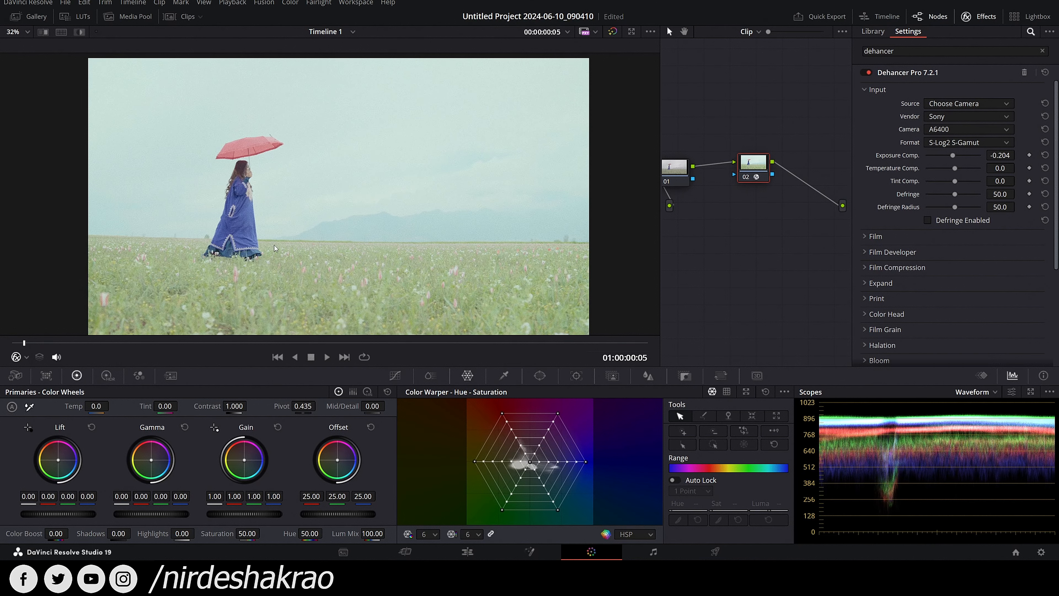
left_click_drag(757, 165, 756, 163)
Step: Inspect the grain in the sky up close, disable Dehancer's Film Grain, and collapse its group
scroll(226, 218, "up", 10)
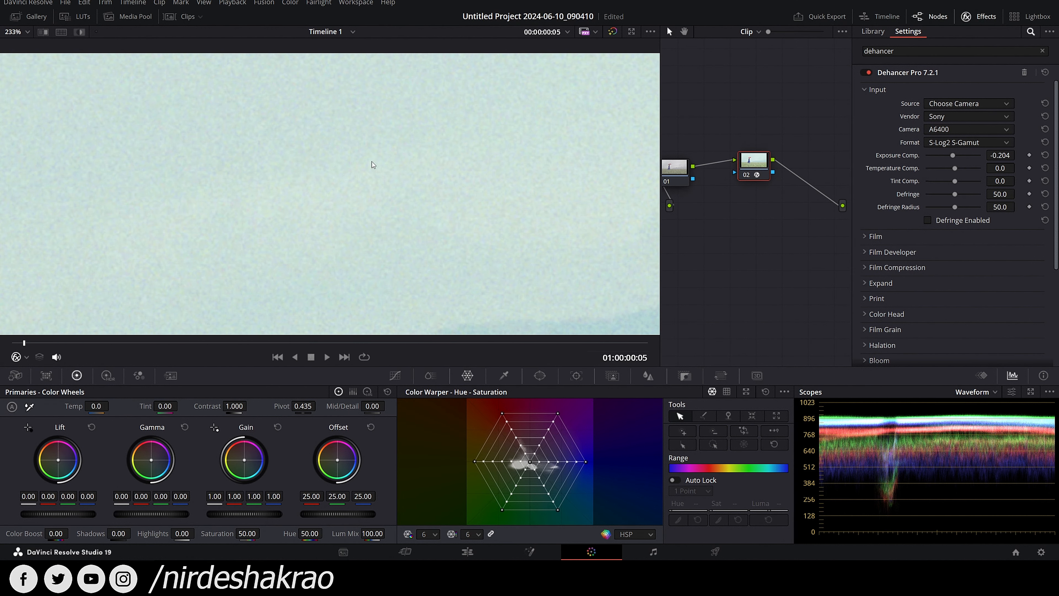
scroll(920, 241, "down", 3)
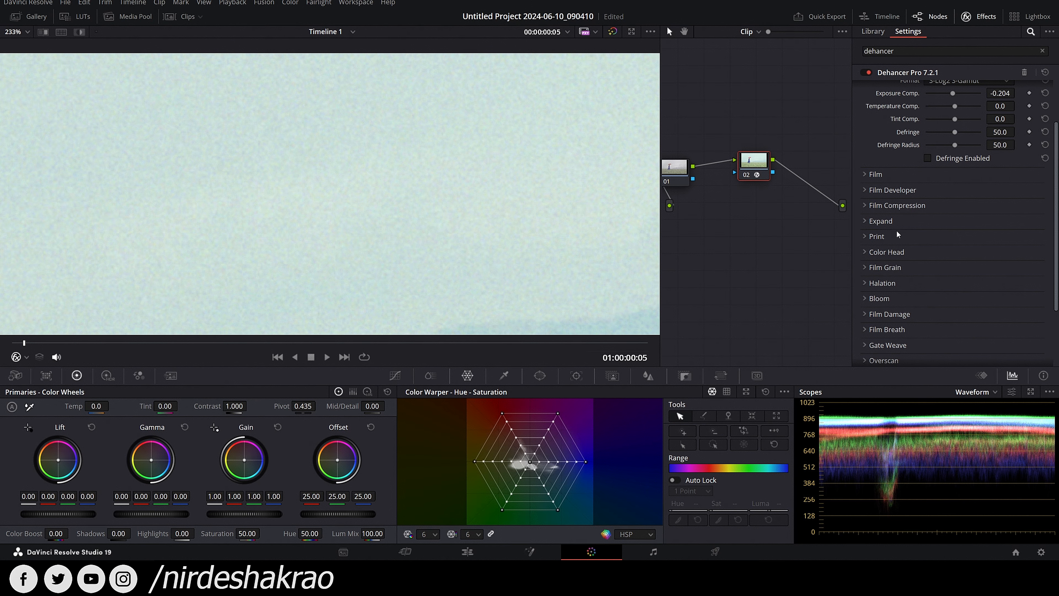
left_click(867, 266)
scroll(913, 271, "down", 2)
left_click(928, 276)
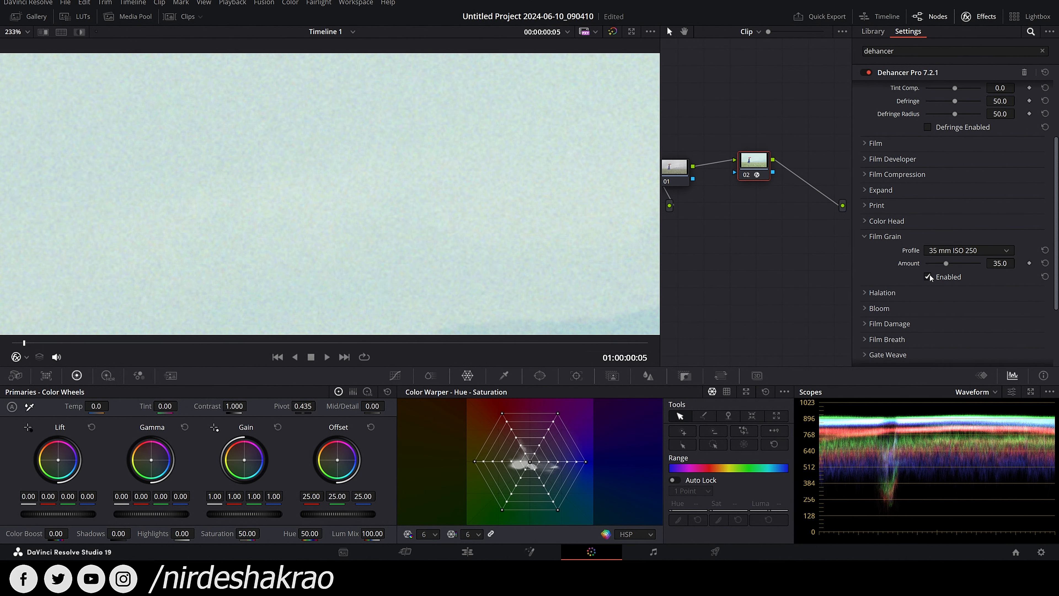
left_click(928, 277)
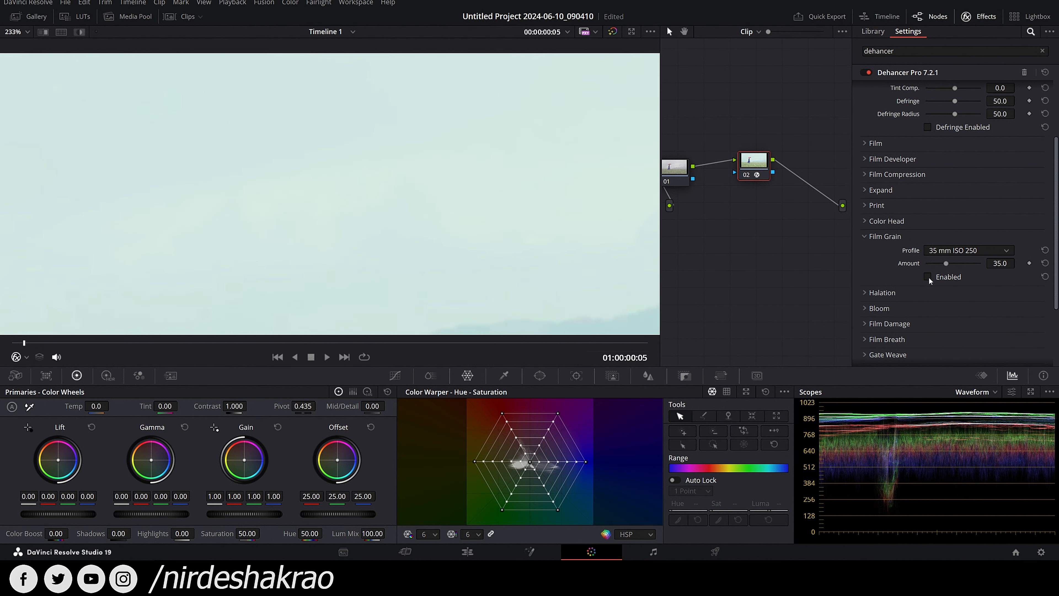
left_click(868, 237)
scroll(560, 225, "down", 6)
scroll(549, 207, "down", 2)
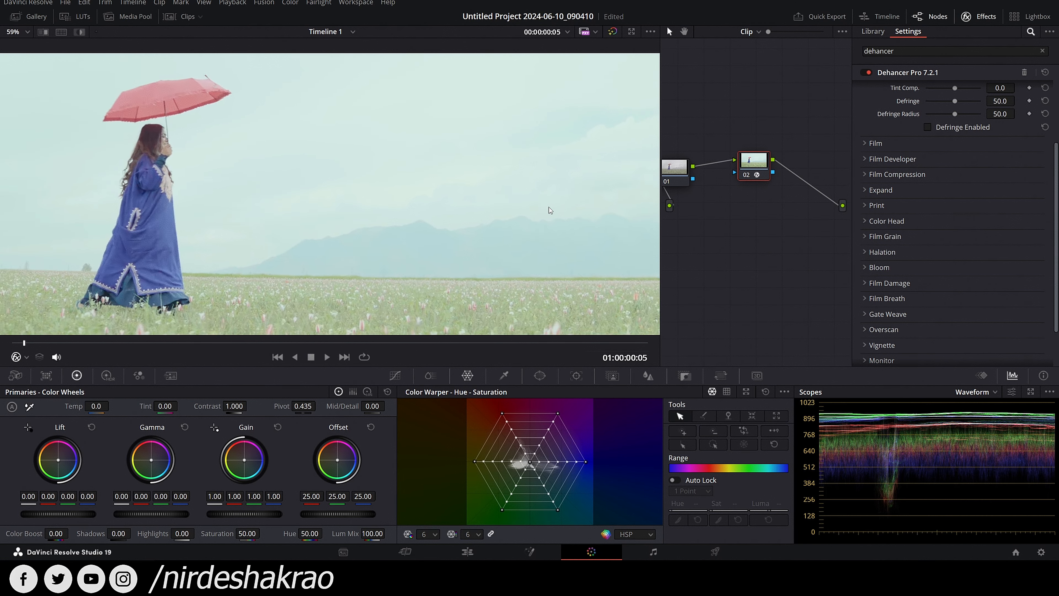
Step: Try an Exposure Comp. of -0.935 on the input and reset it to the default
scroll(1014, 233, "up", 3)
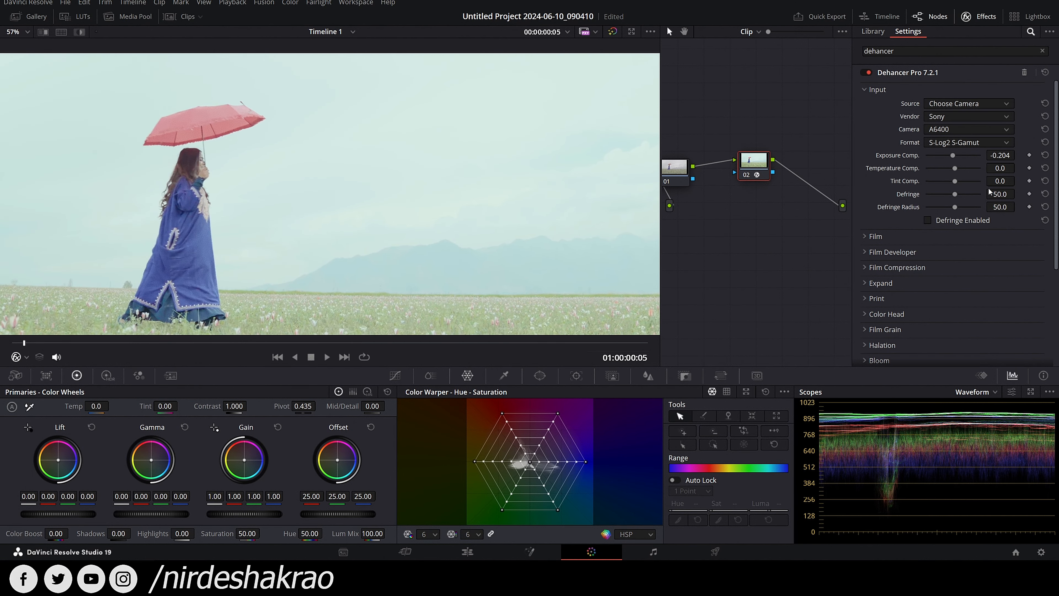
left_click_drag(1004, 155, 998, 155)
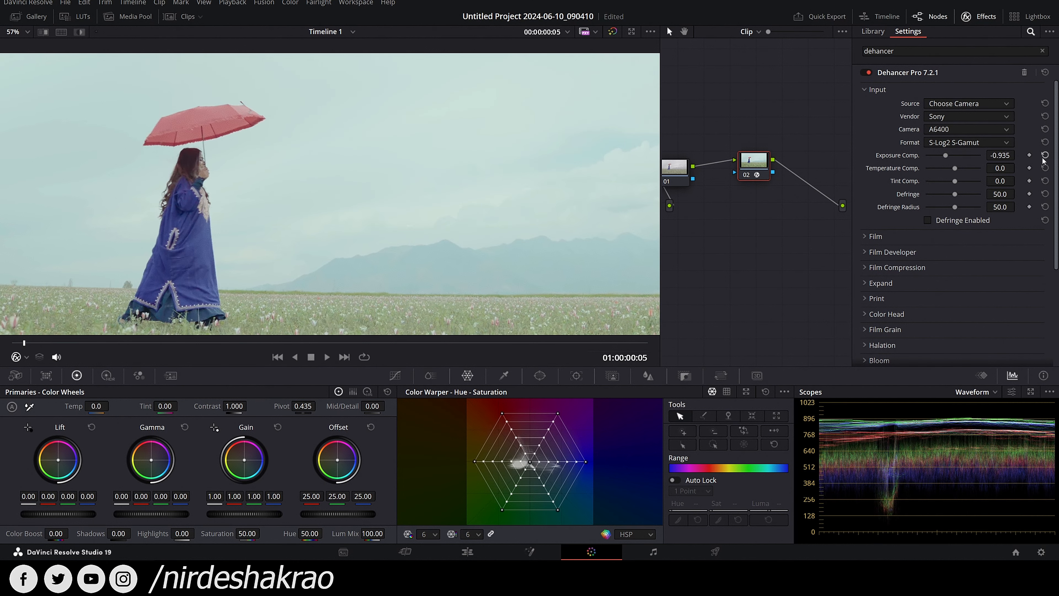
left_click(1044, 155)
scroll(452, 213, "down", 4)
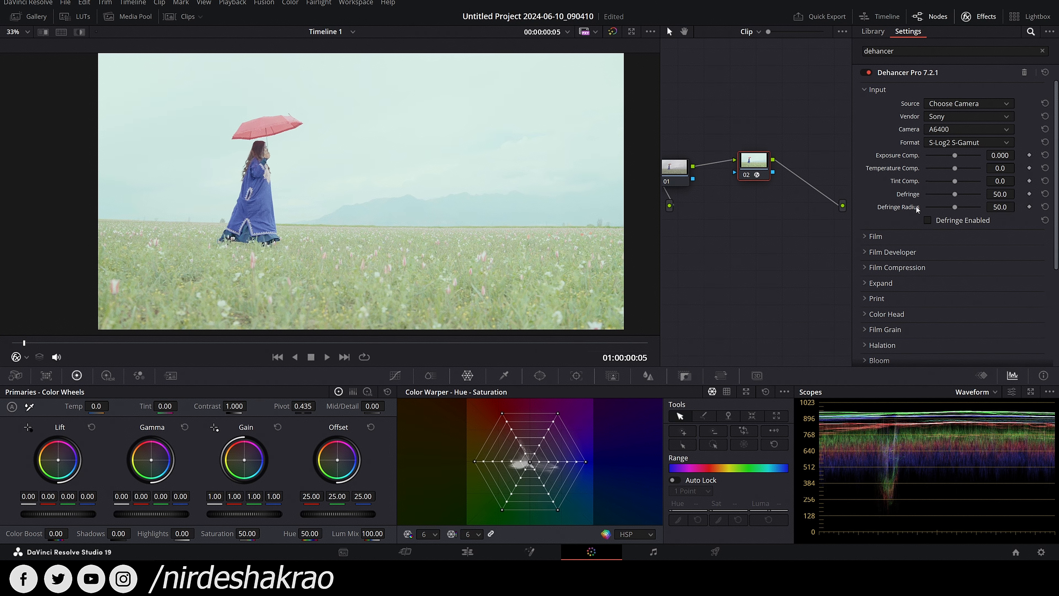
Step: Browse the profile list in Dehancer's Film group, keeping Kodak Vision3 250D
left_click(864, 237)
scroll(896, 252, "down", 1)
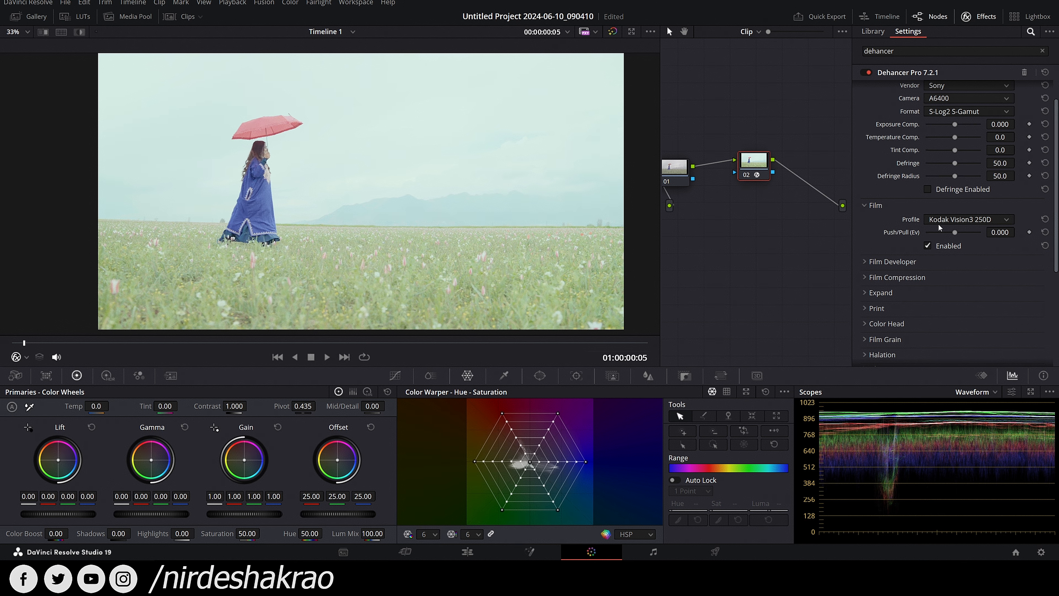
left_click(1009, 219)
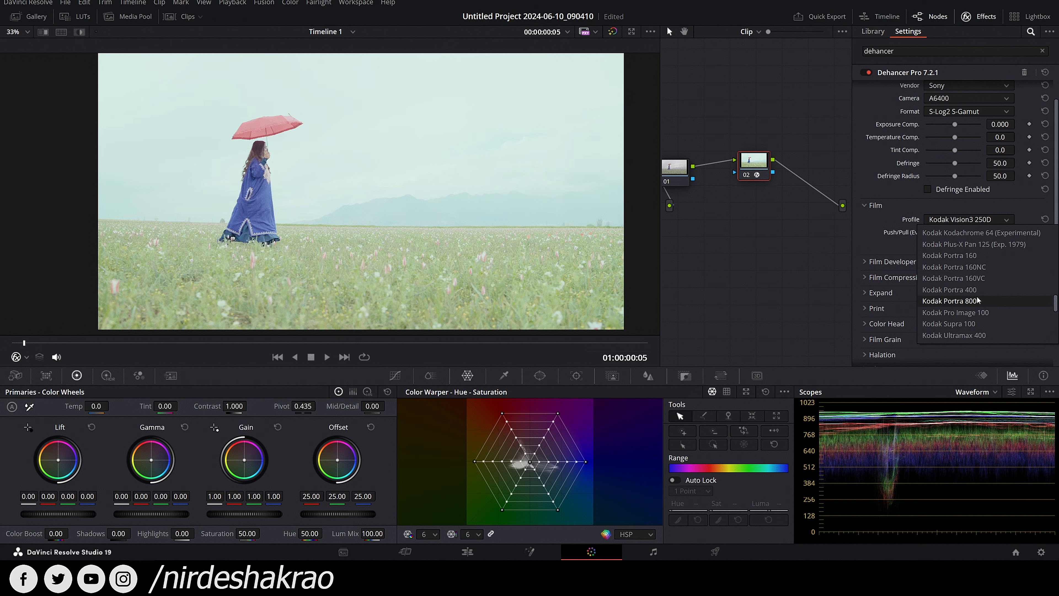
scroll(982, 269, "down", 12)
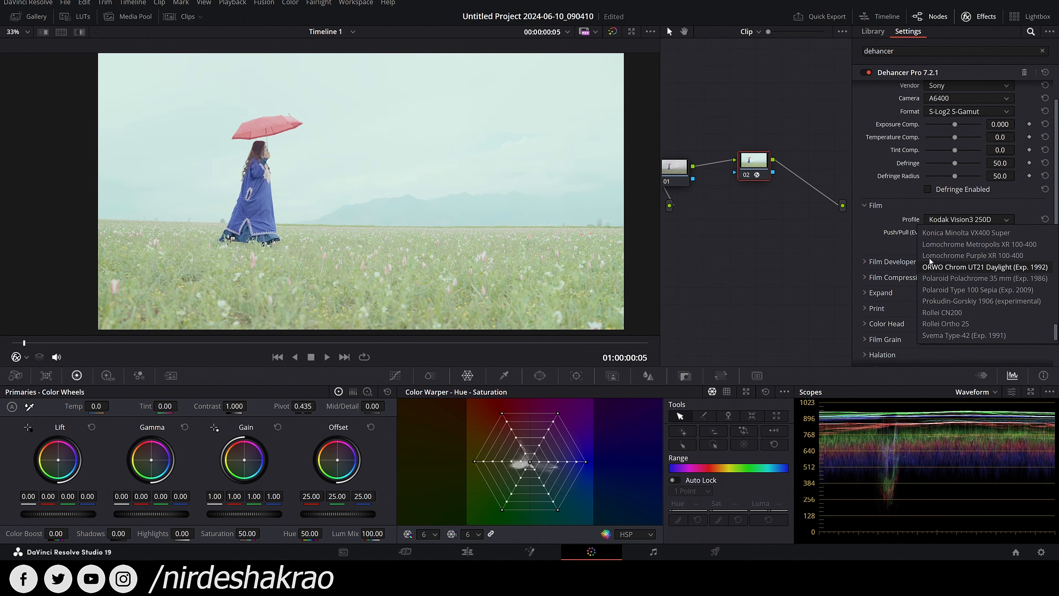
left_click(871, 228)
left_click(986, 219)
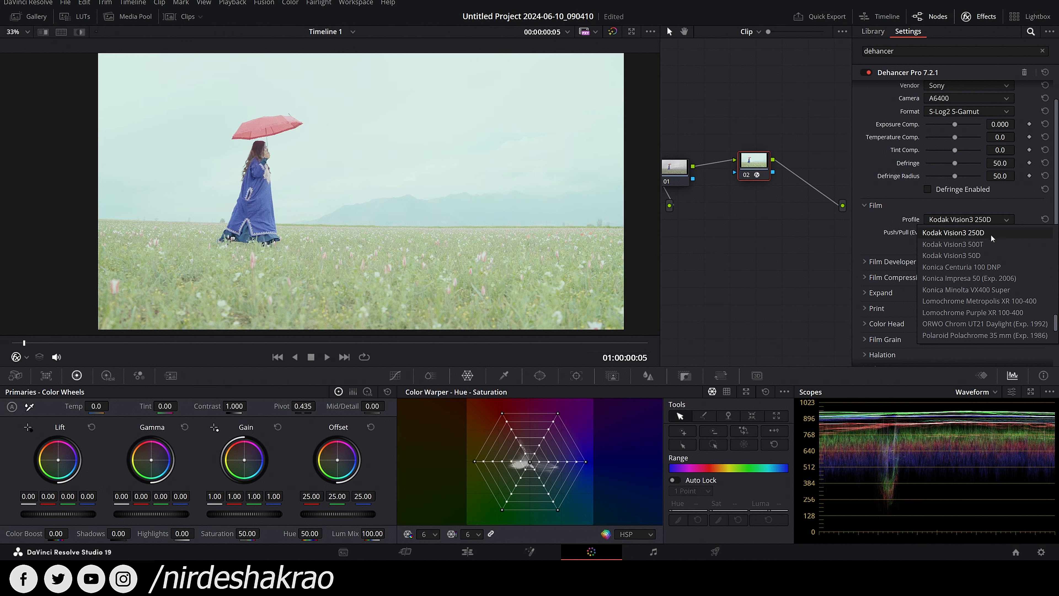
scroll(1005, 246, "up", 1)
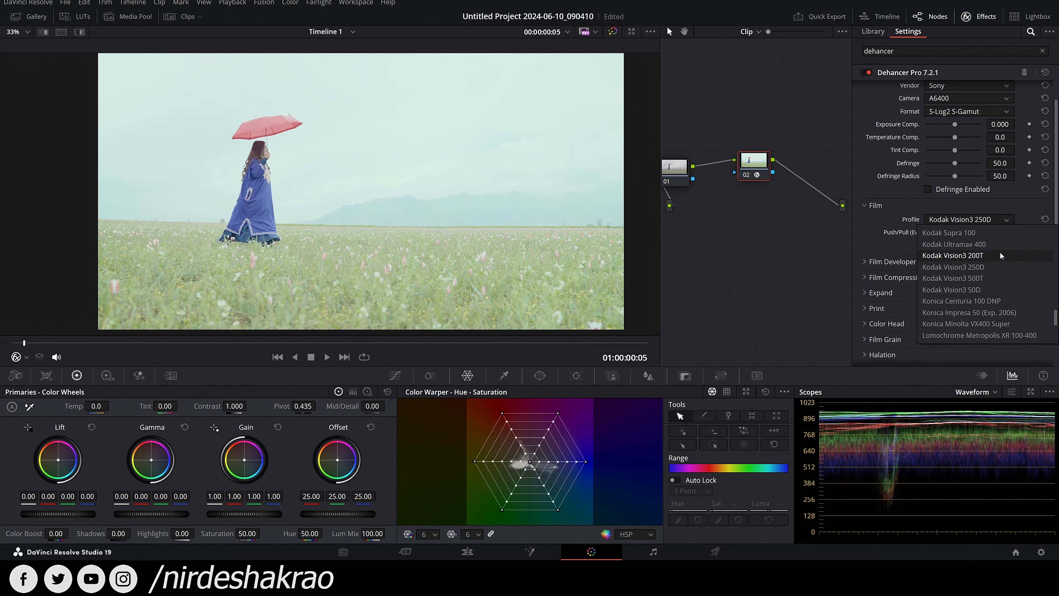
left_click(876, 233)
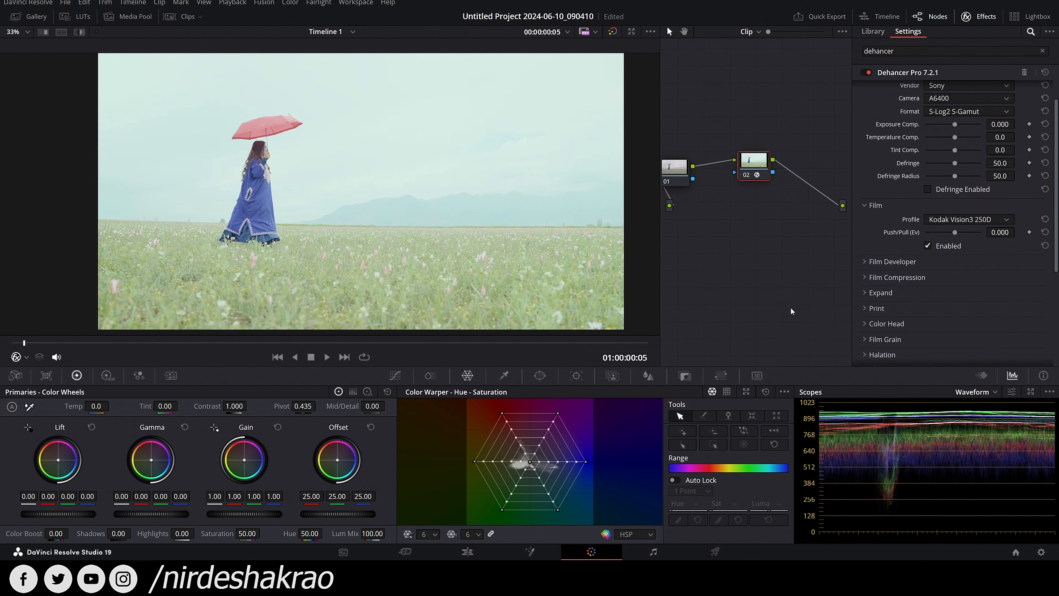
Step: Enable Film Developer with Contrast Boost -21.1, Gamma Correction 50.0 and Color Separation 98.2, resetting Color Boost to its default
left_click(869, 262)
scroll(935, 282, "down", 1)
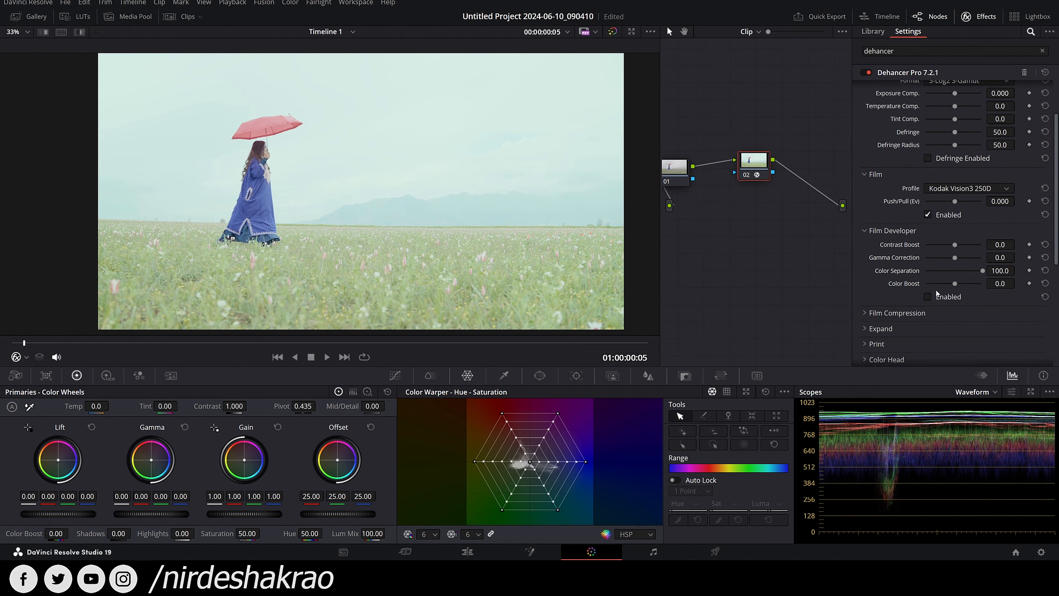
mouse_move(956, 249)
left_mouse_down()
mouse_move(979, 248)
mouse_move(927, 252)
mouse_move(962, 253)
left_mouse_up()
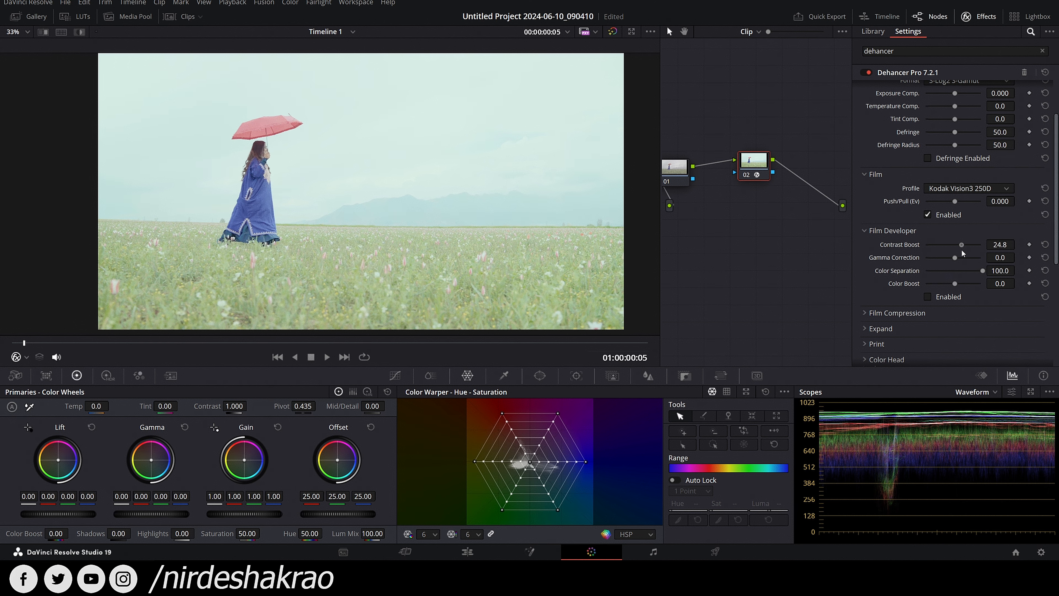
left_click(1045, 244)
left_click(927, 297)
left_click_drag(956, 246, 995, 286)
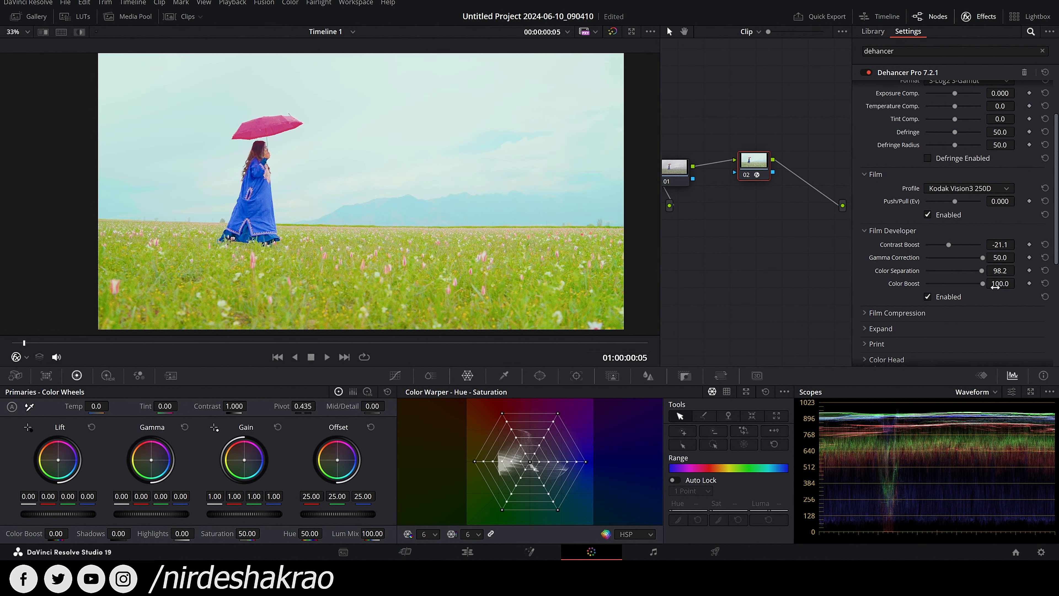
left_click(1045, 284)
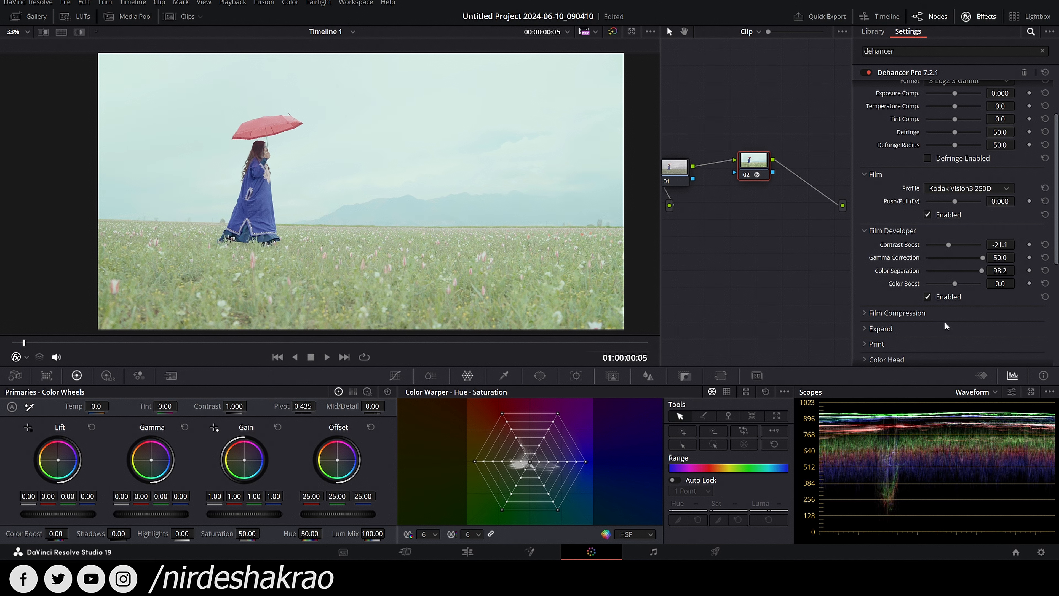
Step: Compare the image with Film Developer off and on, leaving it enabled
left_click(927, 297)
left_click(928, 296)
left_click(927, 296)
left_click(927, 296)
Step: Enable Film Compression with White Point 84.7, Tonal Range 84.4 and Color Density 100.0
scroll(892, 267, "down", 1)
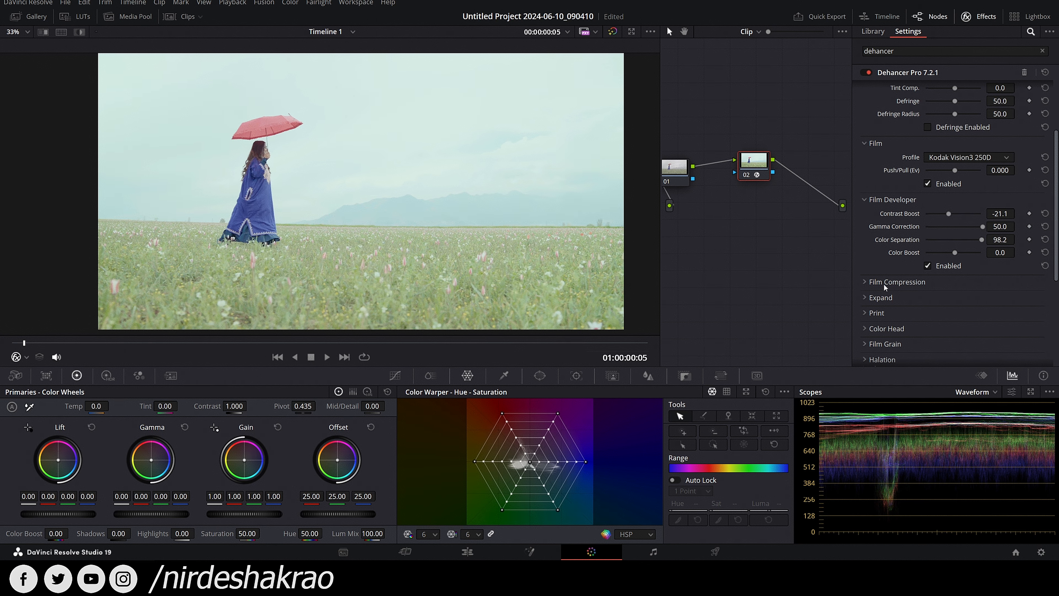
left_click(868, 281)
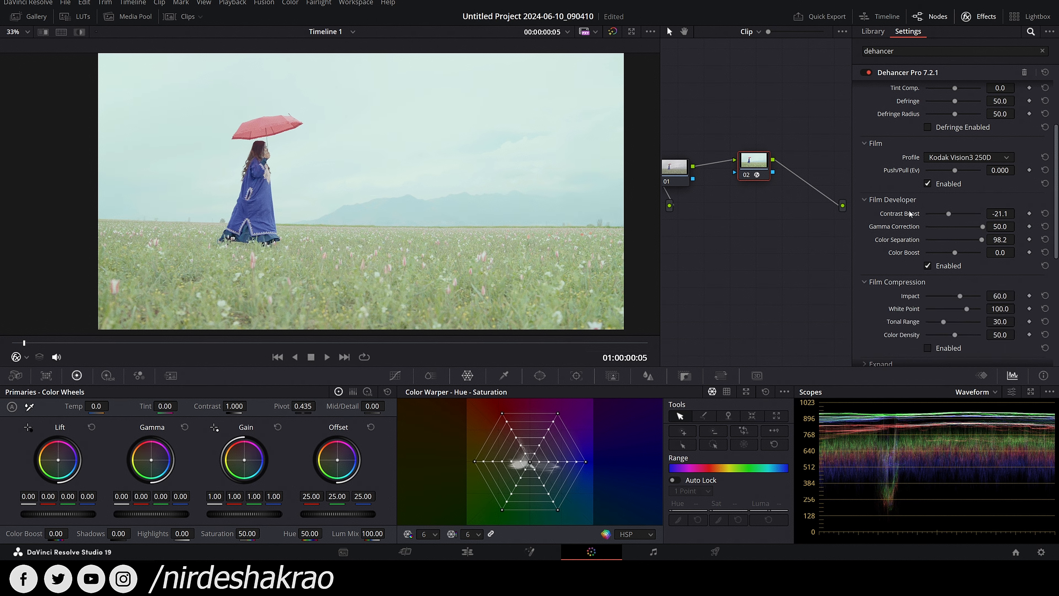
scroll(894, 195, "down", 2)
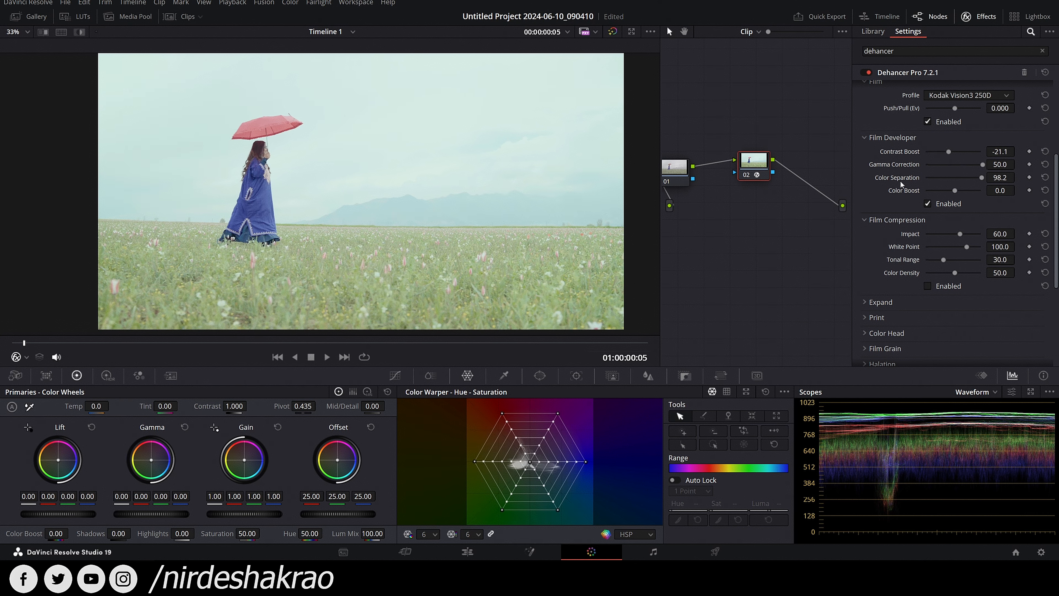
left_click(927, 286)
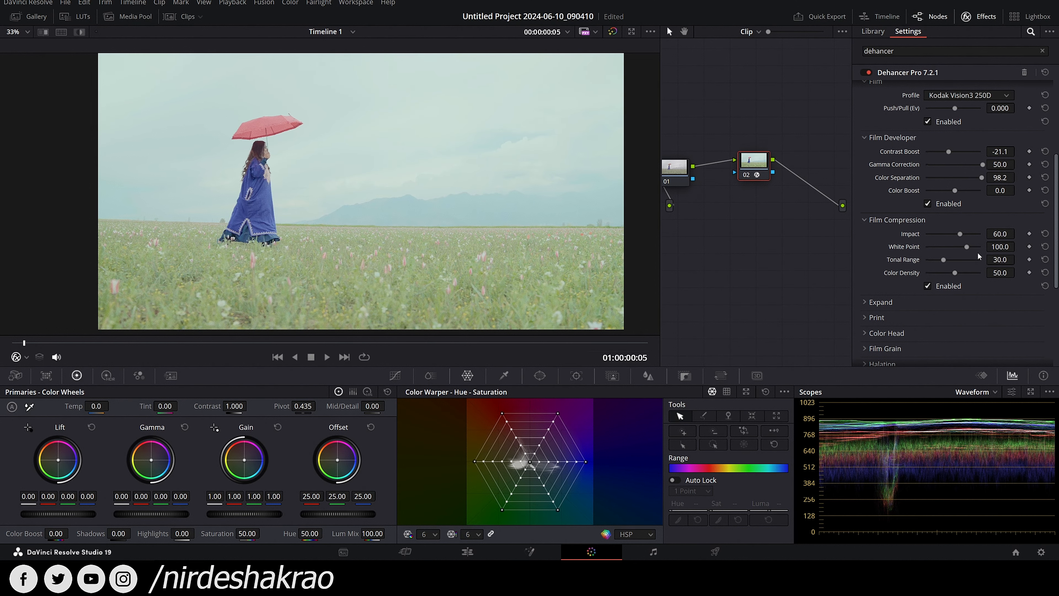
left_click_drag(966, 247, 990, 277)
scroll(515, 217, "up", 3)
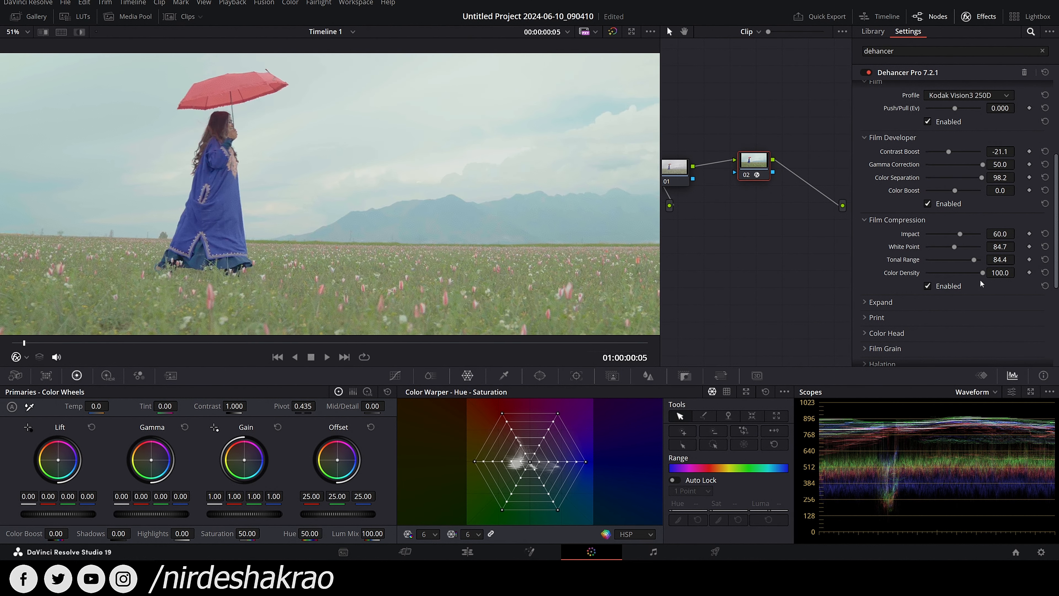
Step: Try a Color Density of 0.0 in Film Compression and return it to 100.0
left_click_drag(982, 272, 901, 272)
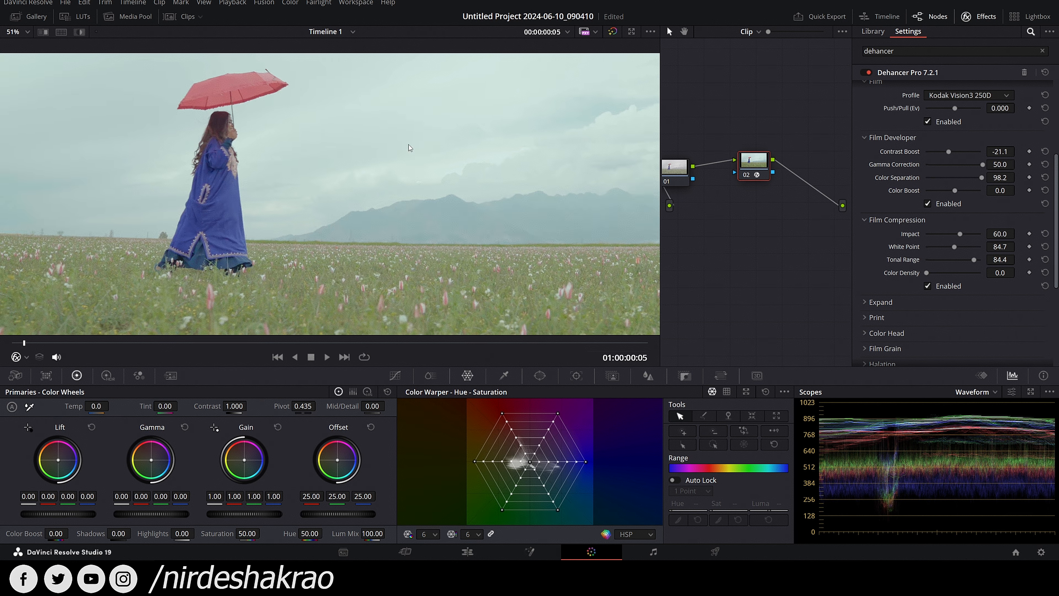
left_click_drag(928, 276, 984, 274)
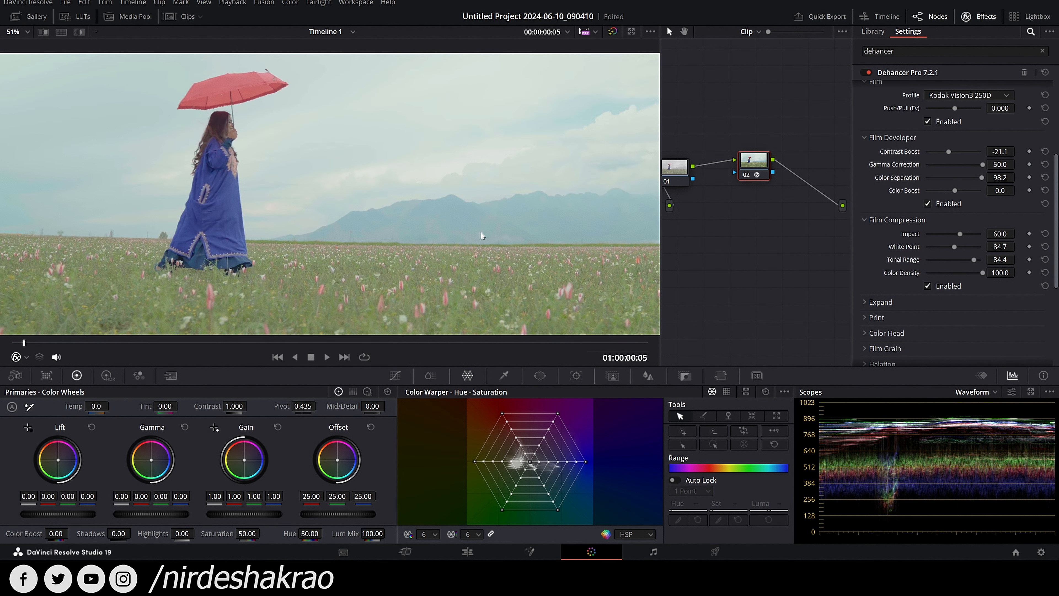
scroll(452, 237, "down", 2)
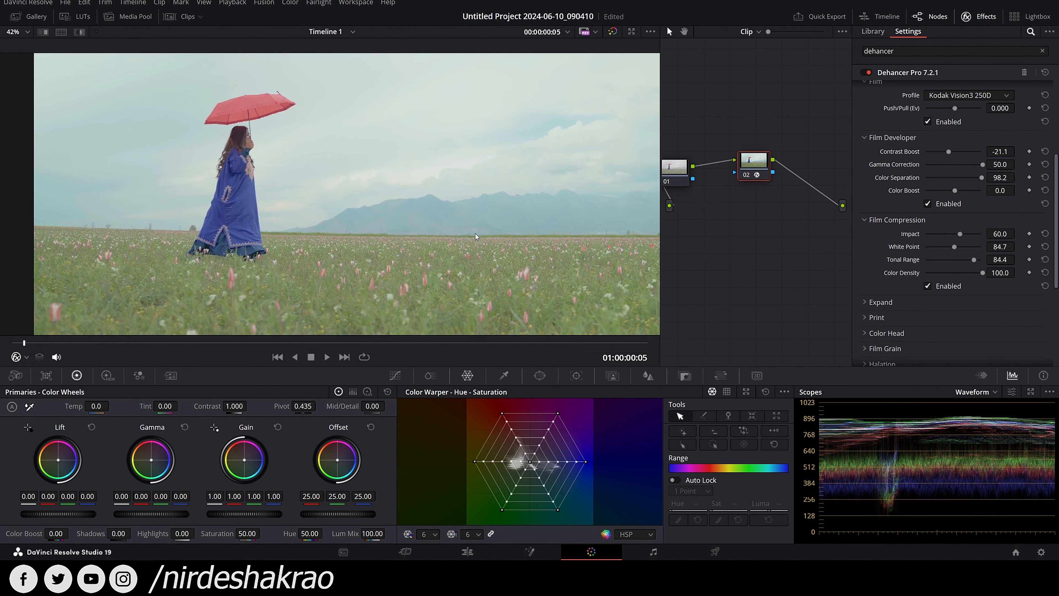
scroll(475, 232, "down", 2)
Step: Set Expand's Black Point to 19.62 and its White Point to 99.0
scroll(955, 304, "down", 3)
left_click(863, 240)
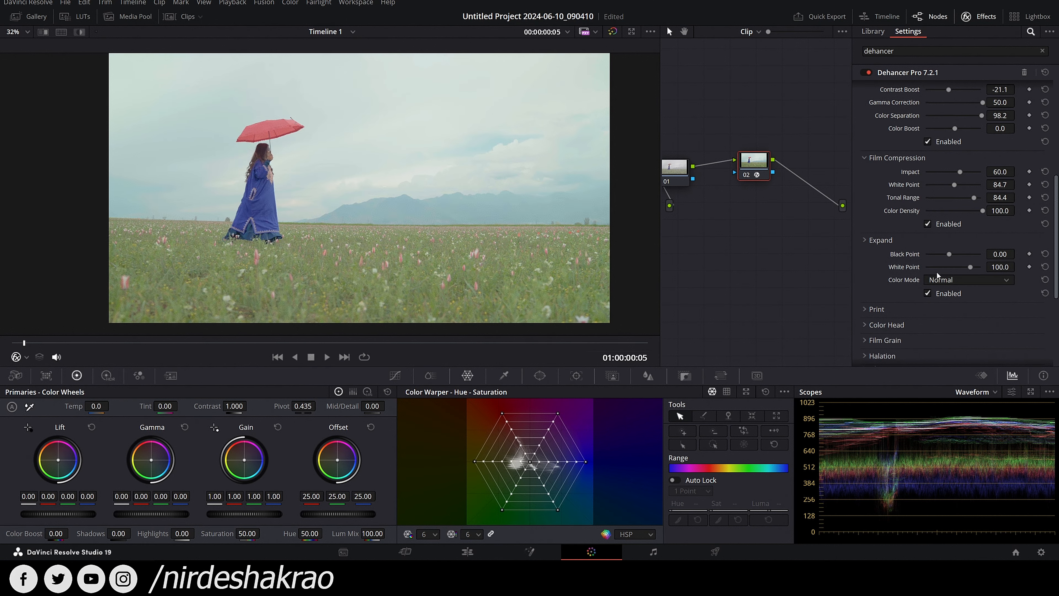
left_click_drag(996, 255, 1018, 267)
left_click(1018, 268)
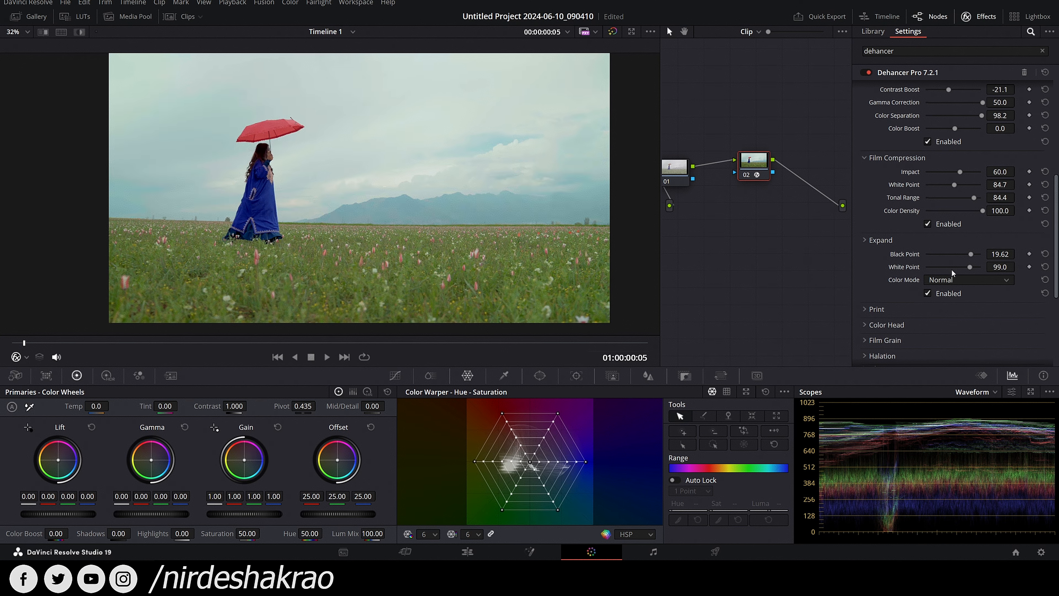
Step: Turn on Clipping Indication in Dehancer's Monitor group and examine the woman's hair and dress up close
scroll(926, 263, "down", 3)
scroll(926, 263, "down", 2)
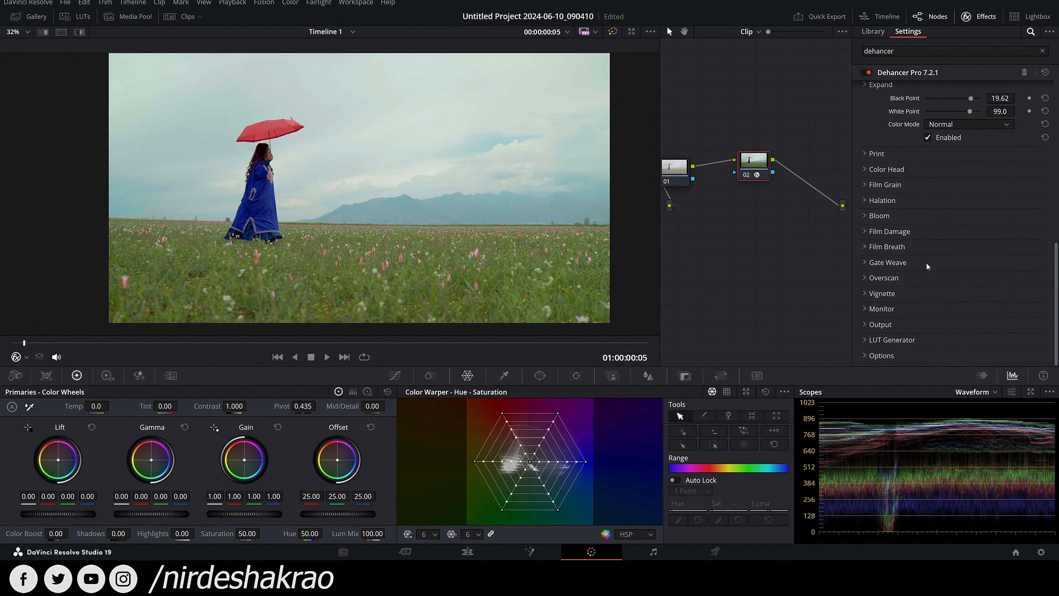
left_click(865, 309)
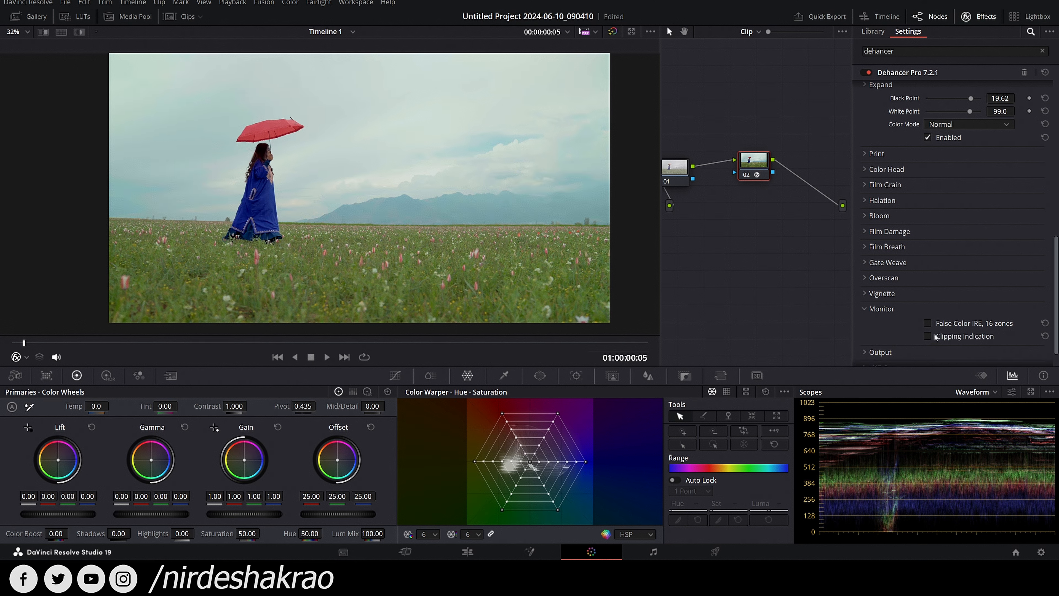
left_click(927, 336)
scroll(263, 156, "up", 4)
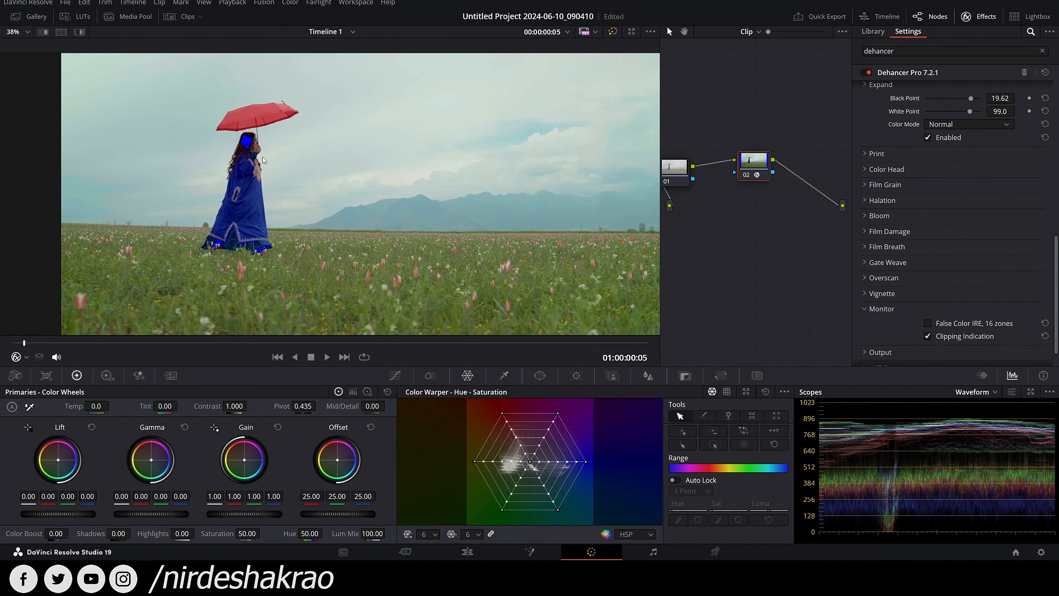
scroll(262, 156, "up", 3)
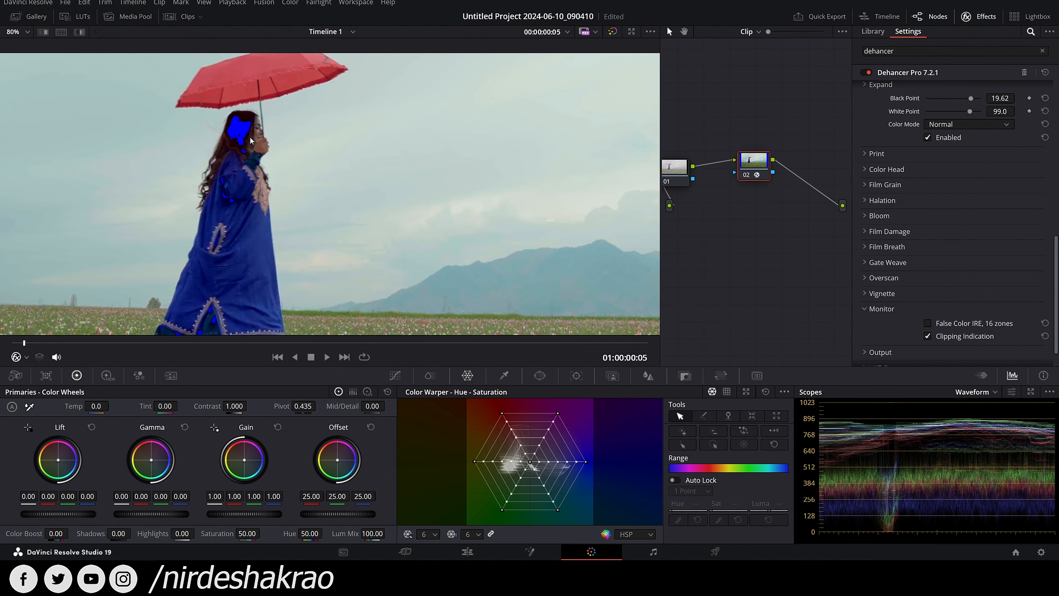
Step: Try Expand's Black Point at 30.00 and examine the shadow clipping on the dress and hair
scroll(995, 204, "up", 1)
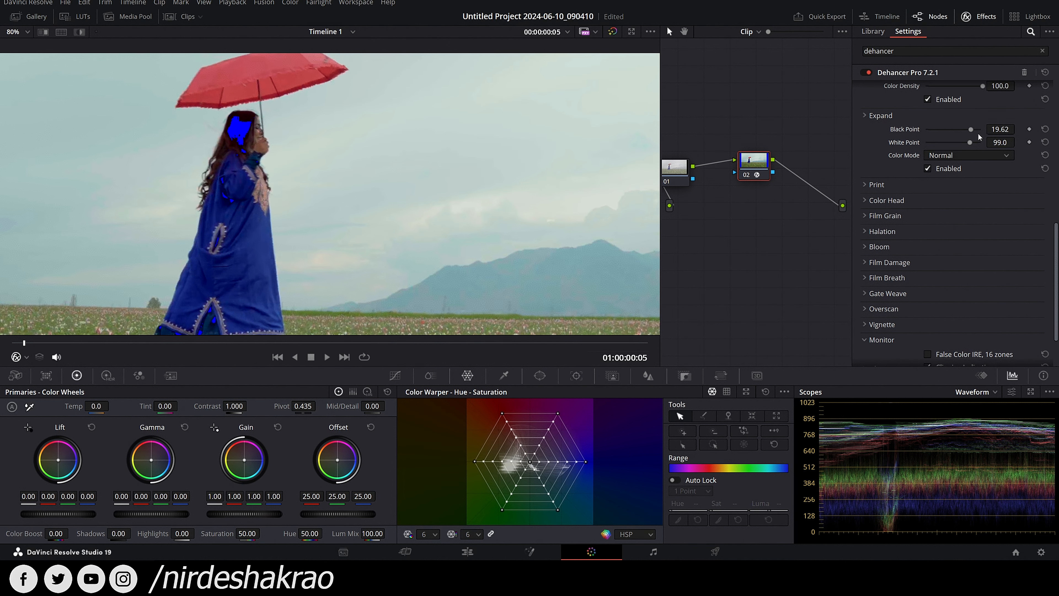
left_click_drag(999, 129, 1058, 129)
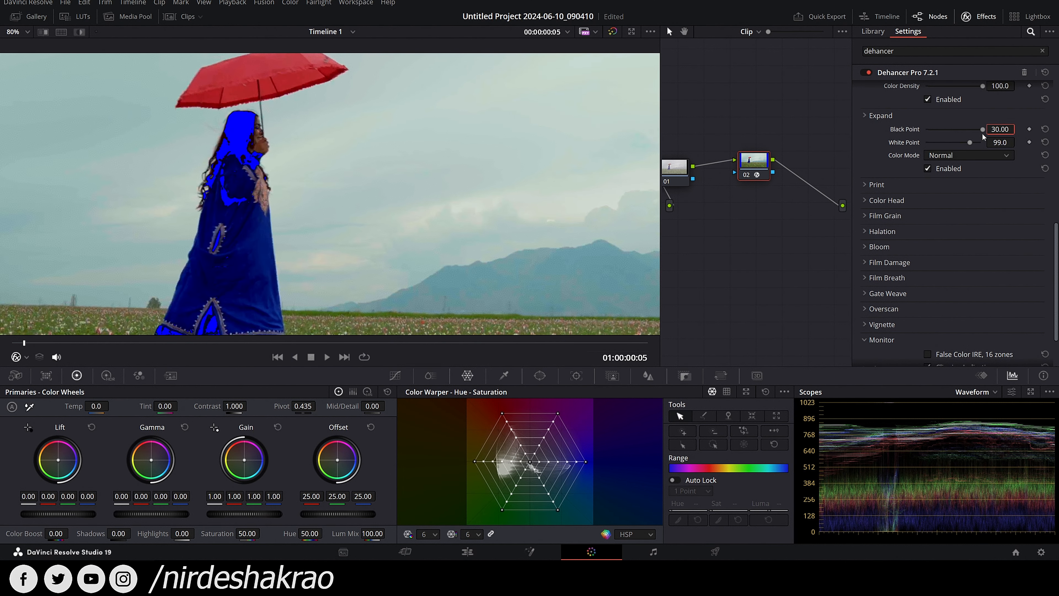
scroll(314, 289, "up", 2)
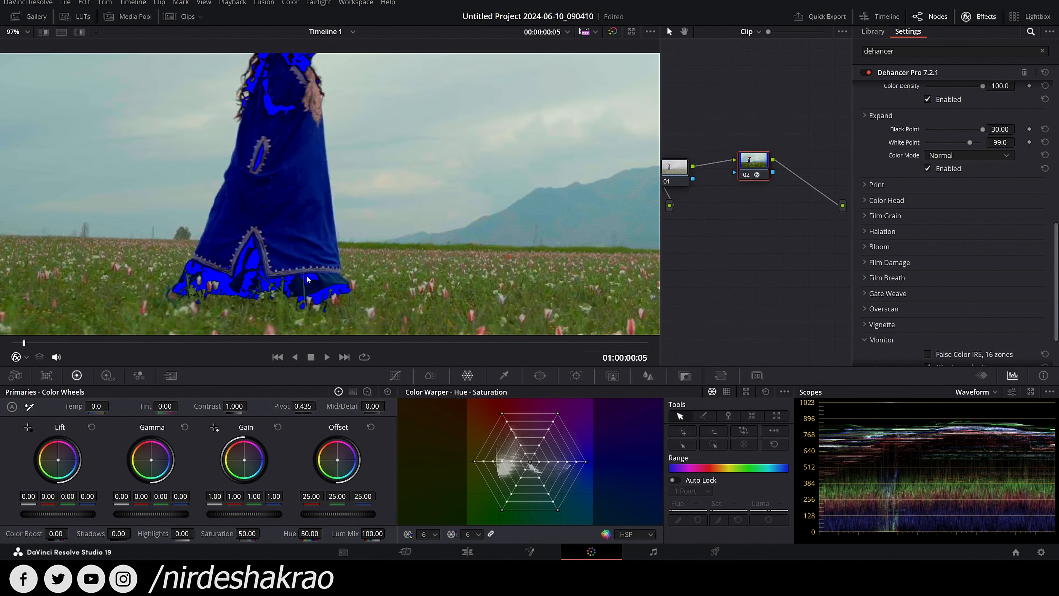
left_click_drag(306, 100, 315, 256)
scroll(310, 159, "up", 3)
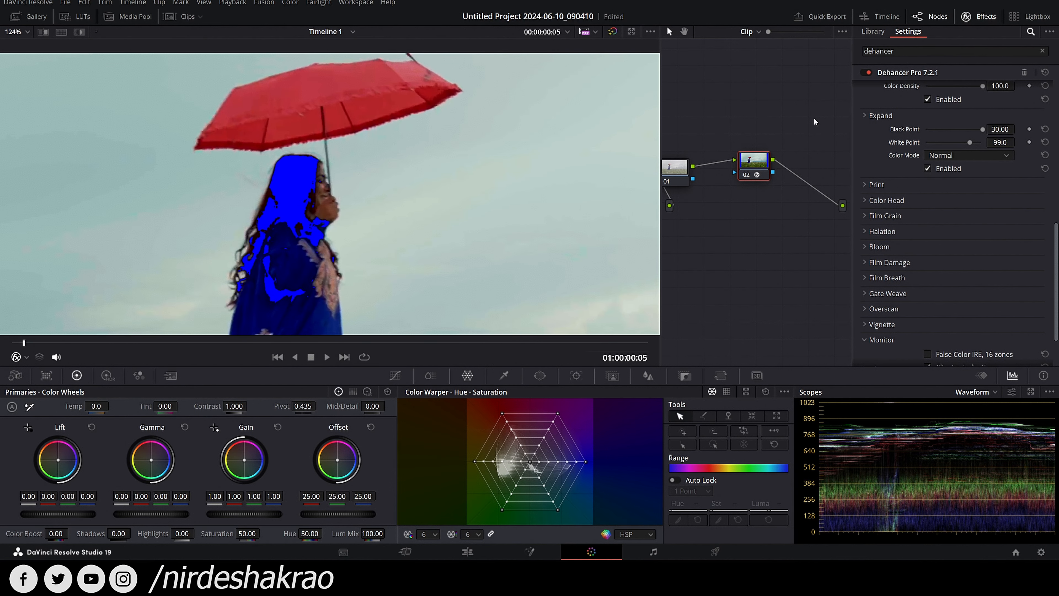
Step: Lower Expand's Black Point to 15.32 and settle on 18.08
left_click_drag(981, 131, 966, 131)
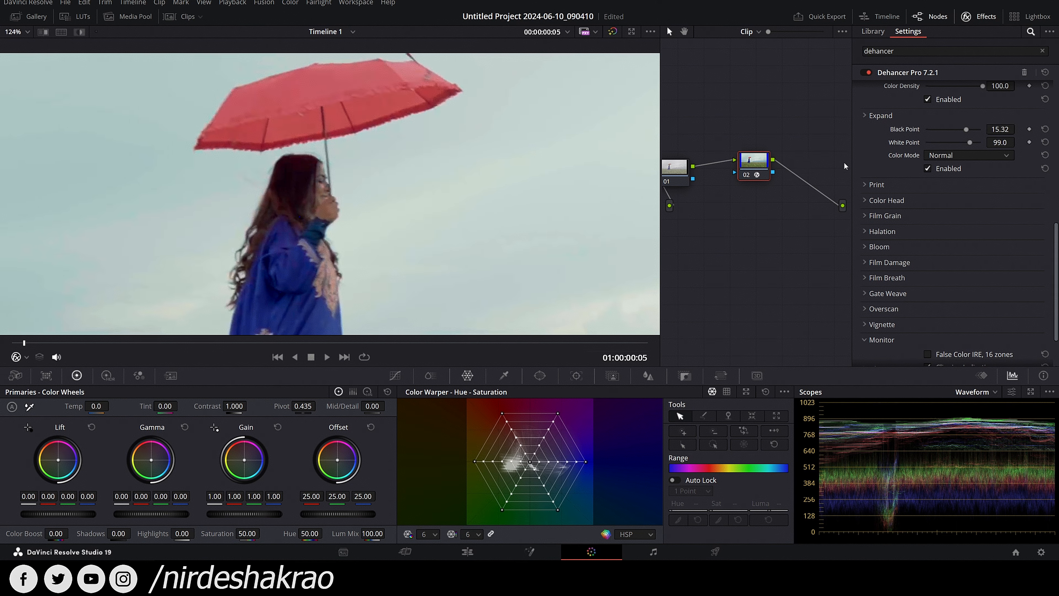
left_click(1008, 129)
left_click_drag(966, 129, 970, 133)
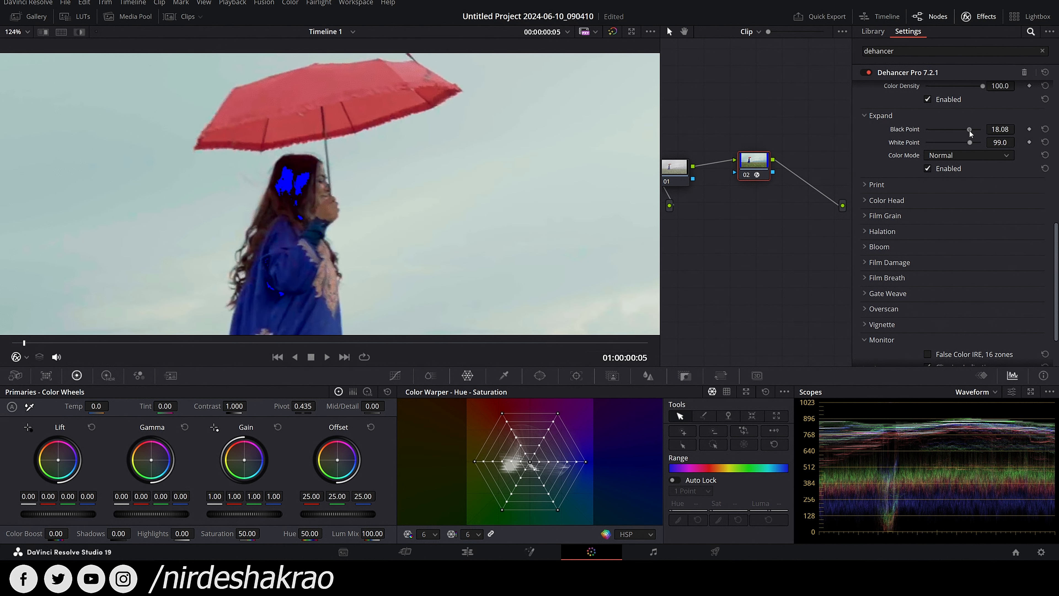
Step: Lower Expand's White Point to 76.3 and check the highlight clipping in the sky
scroll(381, 205, "down", 6)
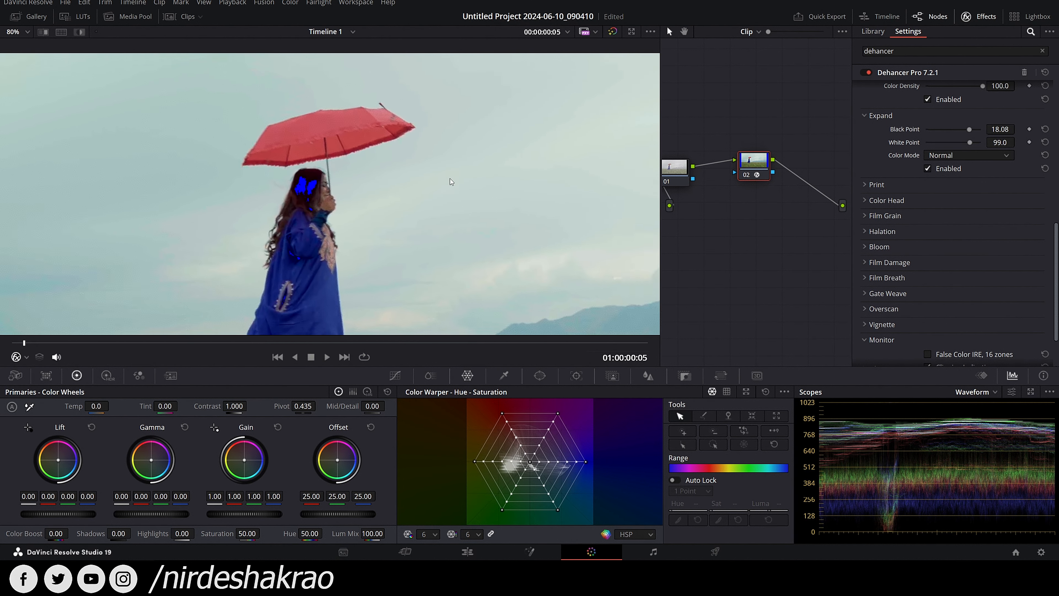
left_click_drag(522, 168, 380, 223)
scroll(380, 223, "down", 1)
left_click_drag(402, 294, 376, 208)
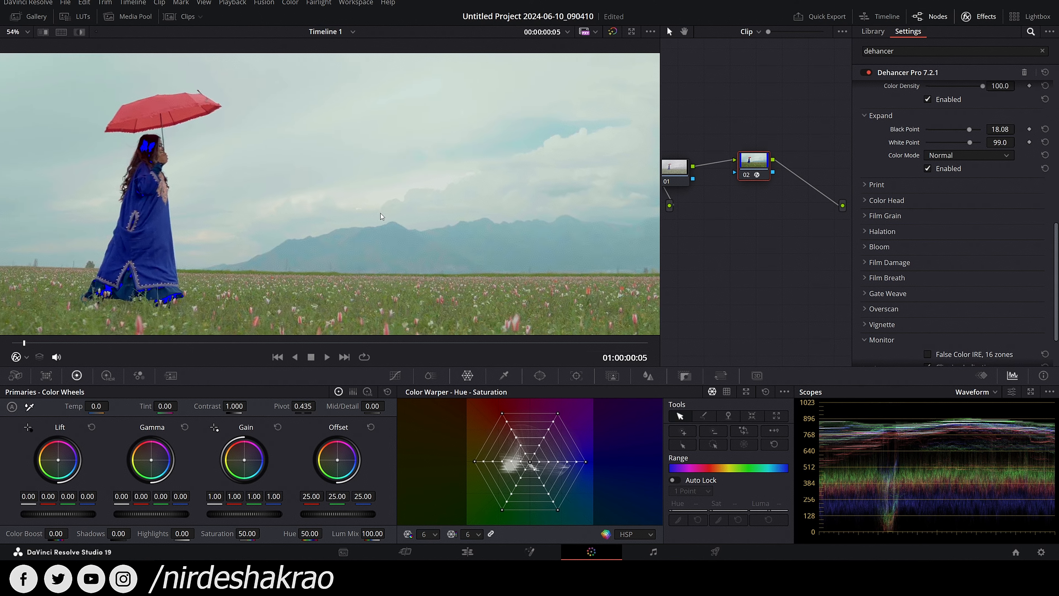
scroll(791, 176, "up", 1)
left_click_drag(967, 140, 955, 138)
scroll(394, 236, "down", 1)
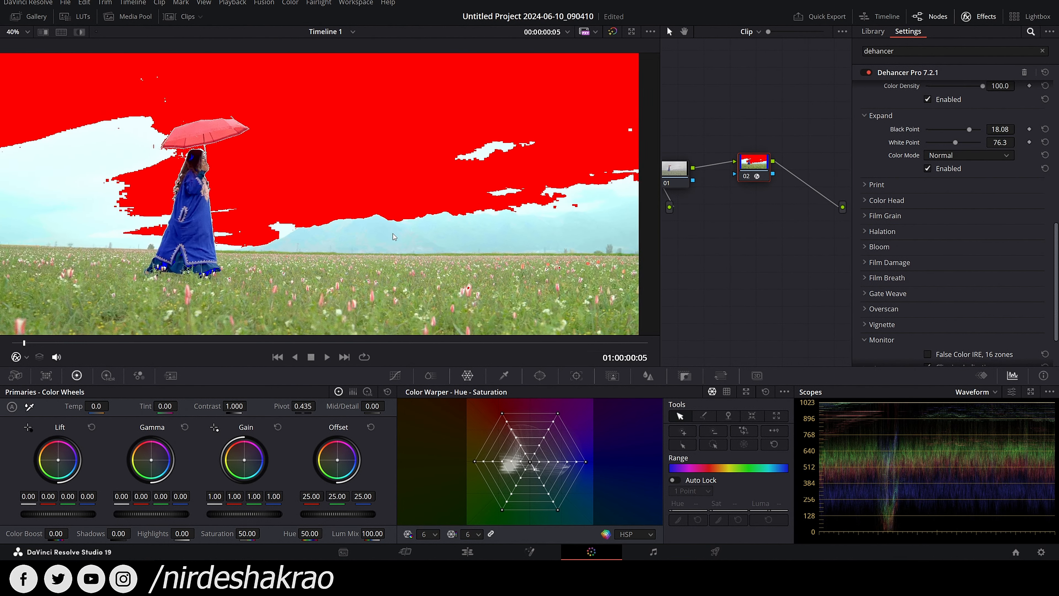
Step: Turn off Clipping Indication in the Monitor group
scroll(394, 236, "down", 1)
scroll(955, 278, "down", 3)
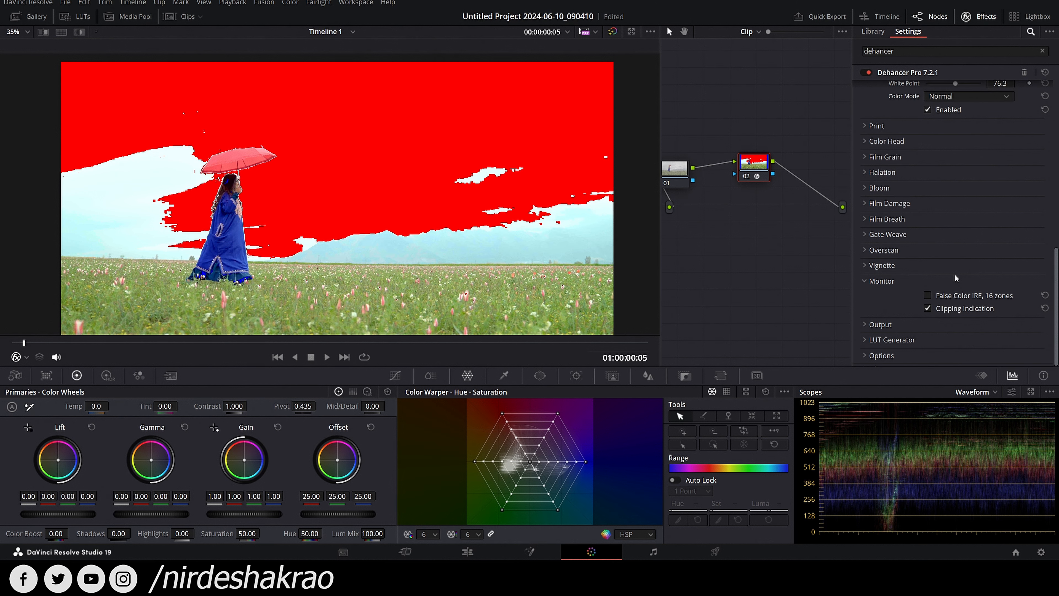
left_click(928, 308)
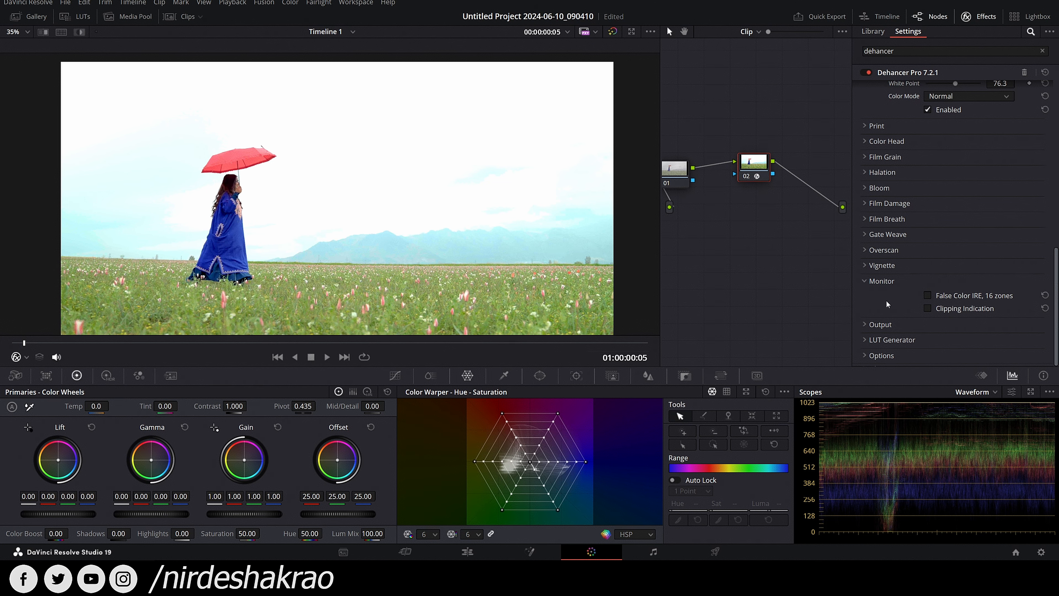
Step: Turn on Clipping Indication, raise Expand's White Point to 91.1, and inspect the sky and dress for clipping
left_click(928, 309)
scroll(997, 189, "up", 3)
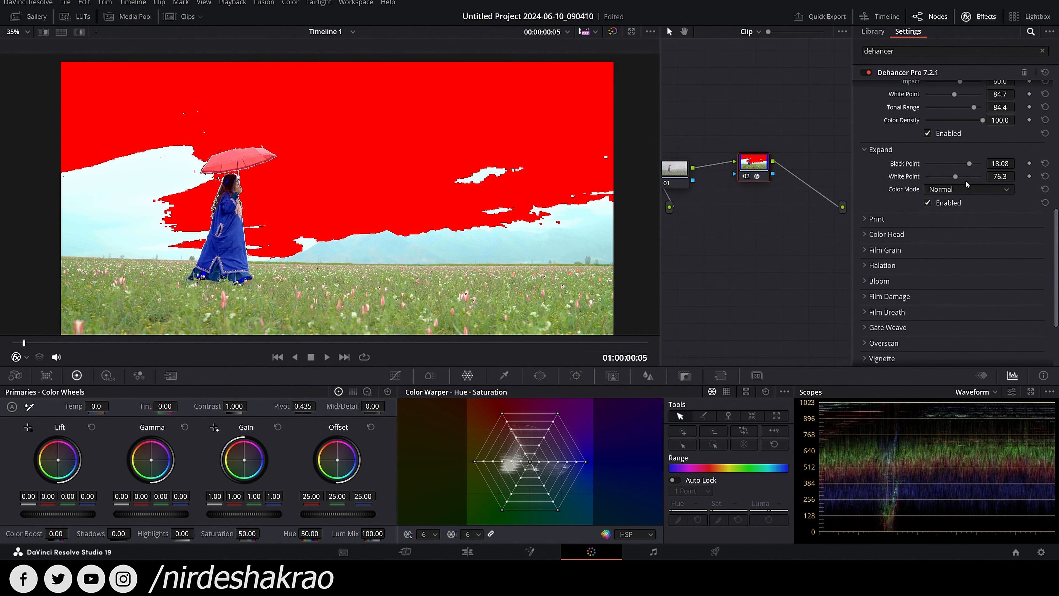
left_click_drag(956, 176, 964, 182)
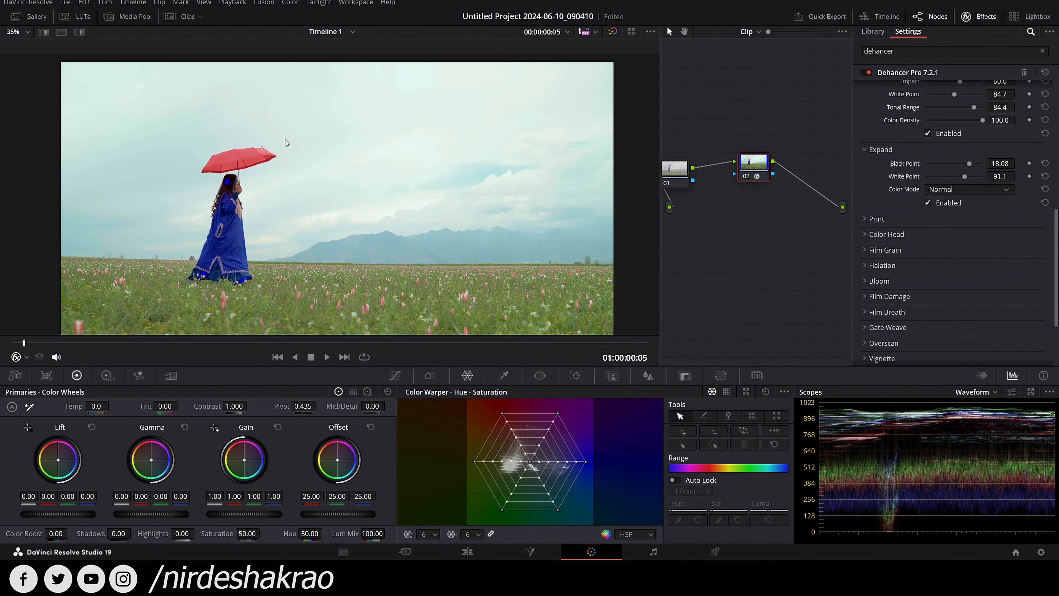
scroll(379, 134, "up", 2)
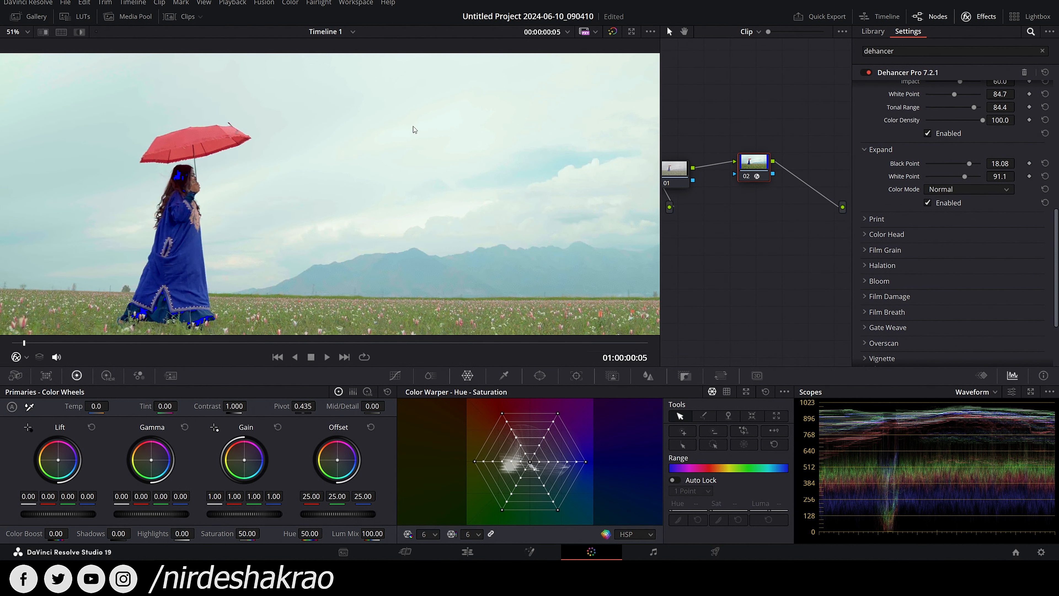
scroll(492, 124, "down", 2)
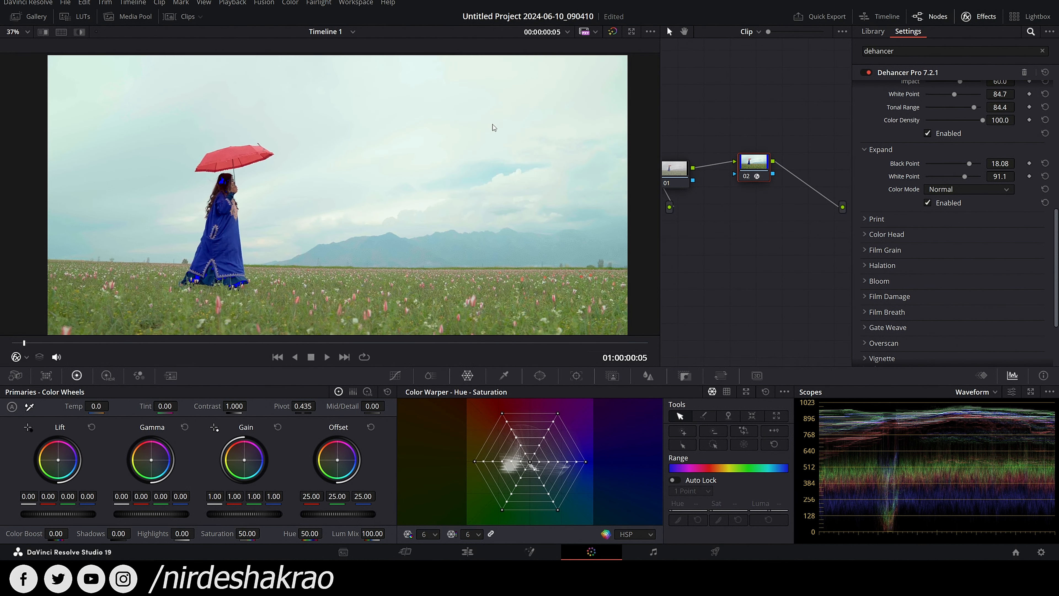
scroll(357, 219, "down", 2)
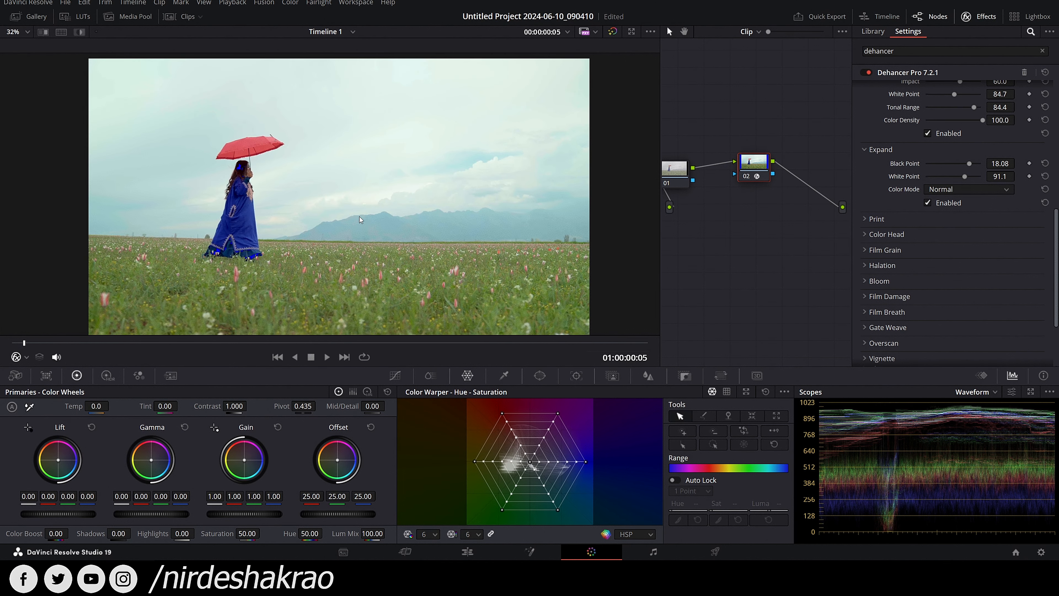
left_click_drag(376, 204, 379, 233)
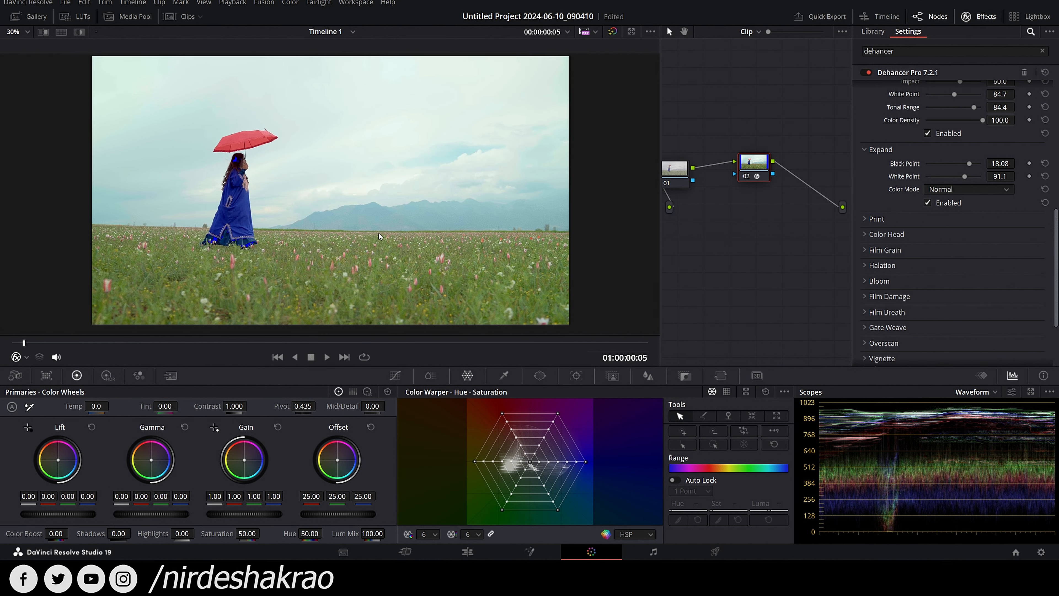
Step: Turn off Clipping Indication and examine the exposure zones with False Color IRE, 16 zones
scroll(979, 318, "down", 3)
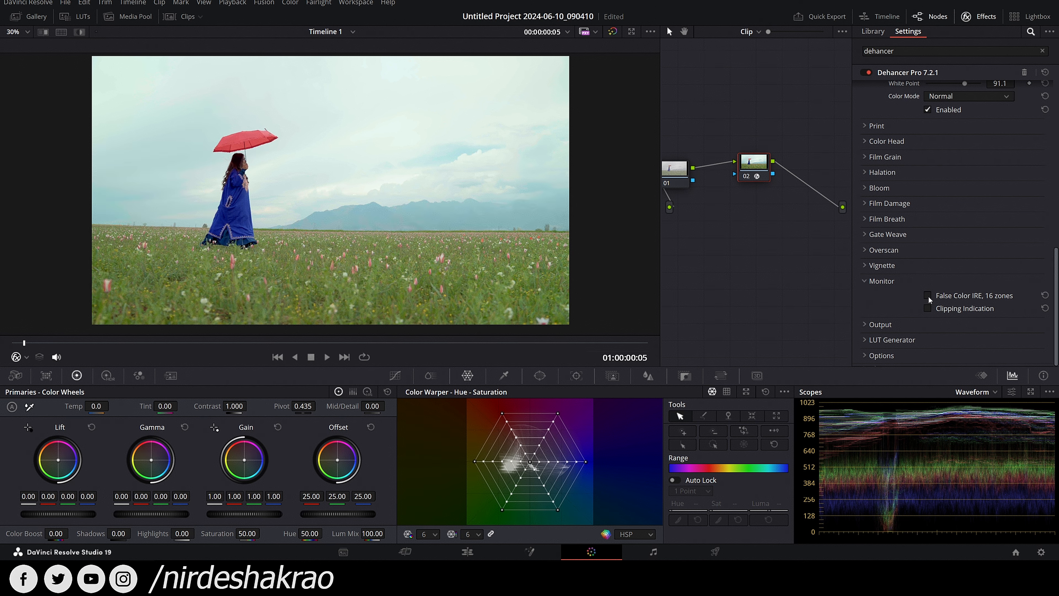
left_click(927, 296)
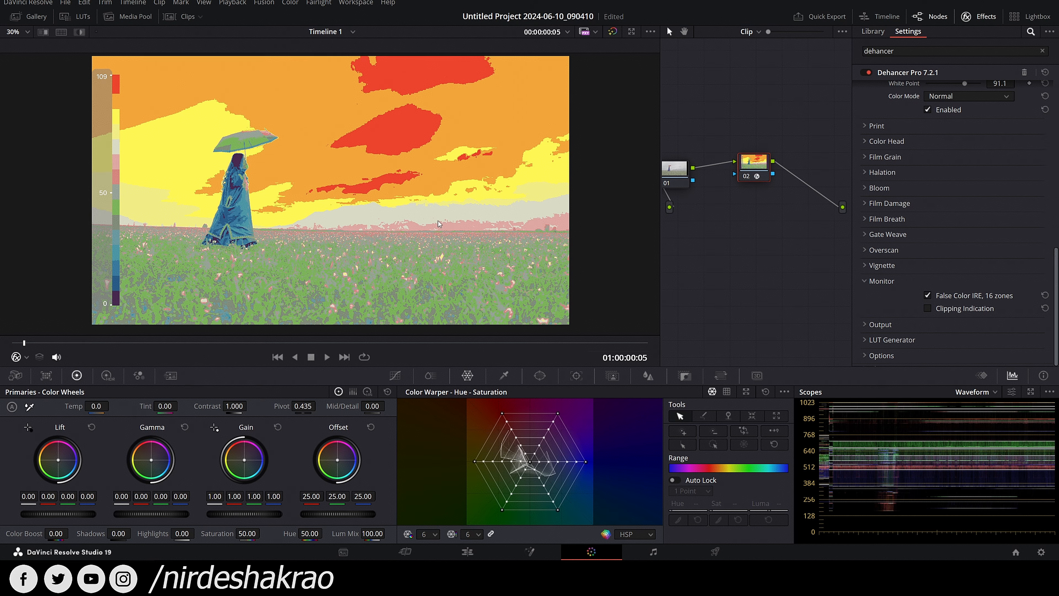
Step: Turn off False Color and set the Print group's profile to Kodak 2383 Print Film
left_click(862, 188)
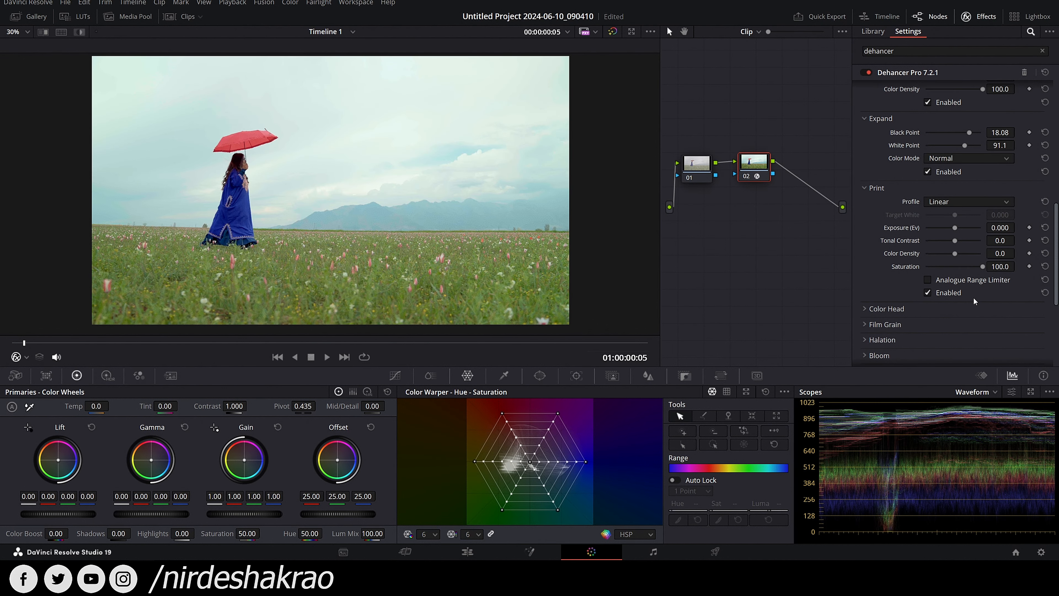
left_click(972, 202)
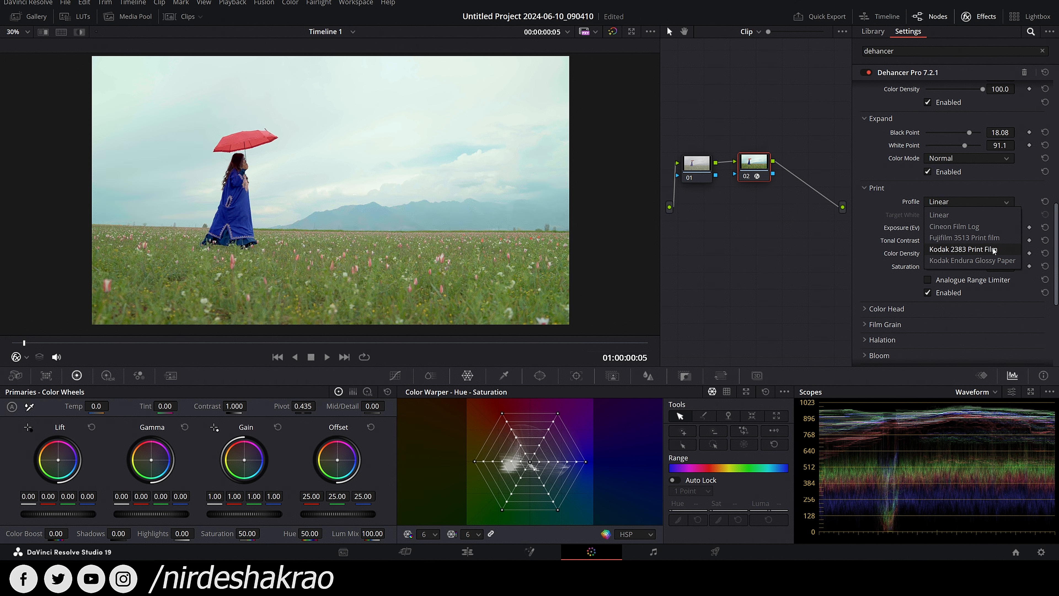
left_click(963, 249)
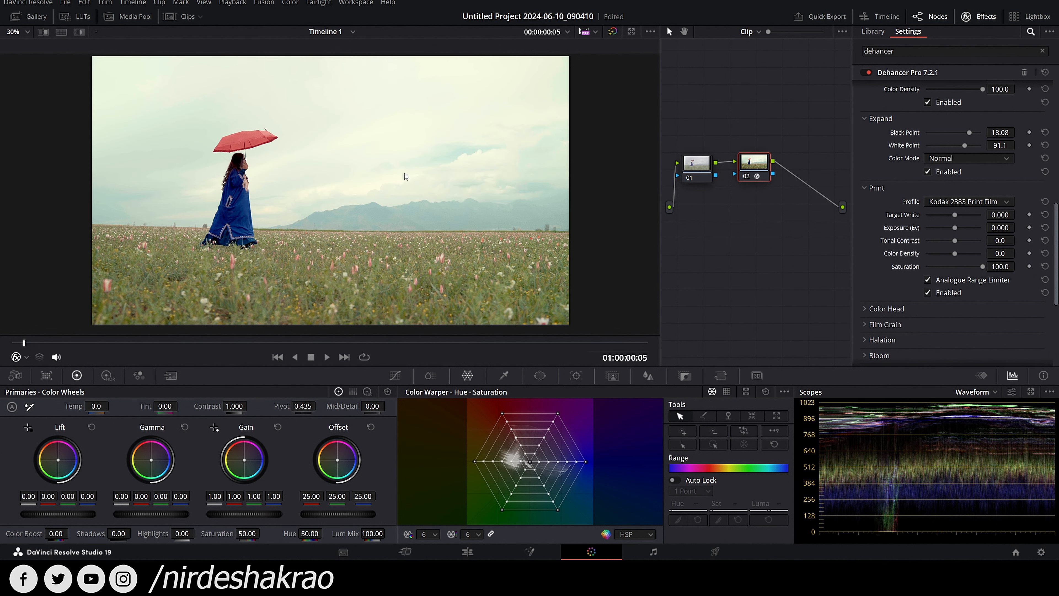
Step: Compare the image with the Print group disabled and enabled, leave it enabled, and save the project
left_click(927, 292)
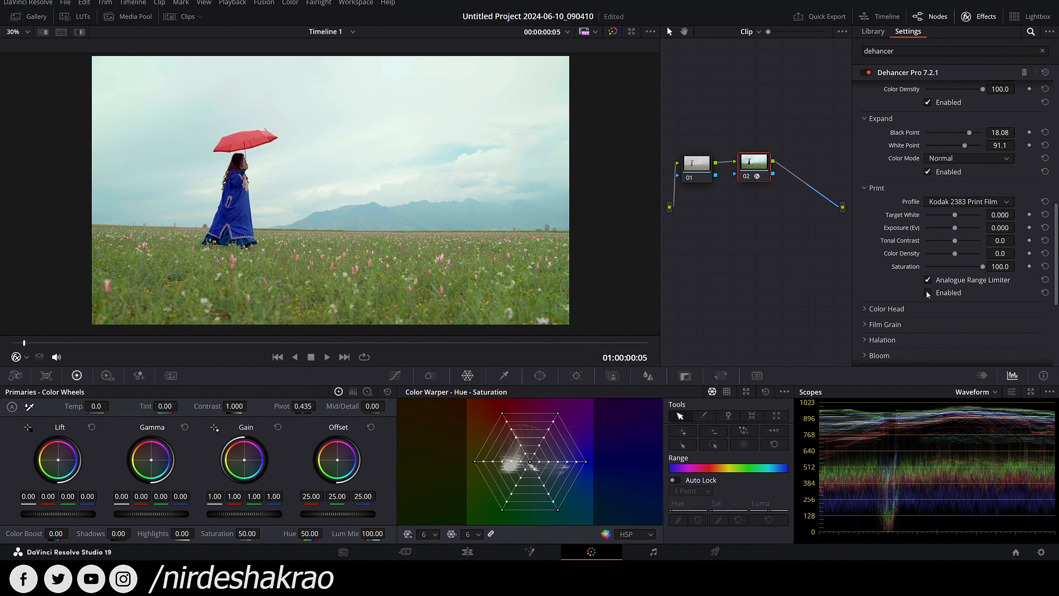
left_click(927, 292)
left_click(927, 292)
left_click(927, 293)
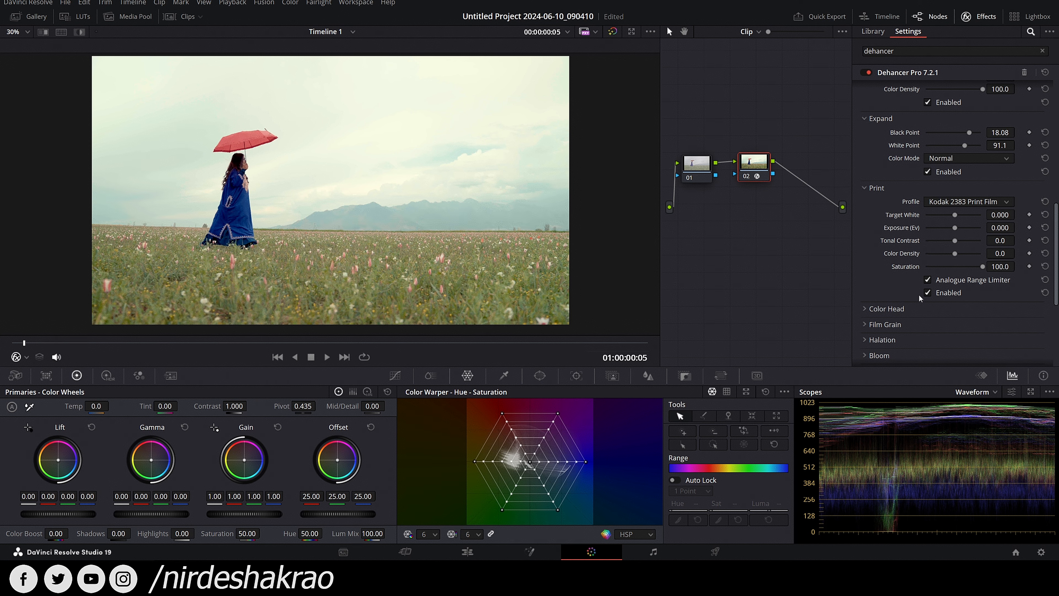
key("ctrl+s")
Step: Set Expand's Black Point to 18.29 and White Point to 100.8, and compare the image with and without Print
double_click(997, 133)
mouse_move(988, 134)
left_mouse_down()
mouse_move(1001, 145)
mouse_move(976, 146)
mouse_move(1047, 132)
mouse_move(994, 145)
mouse_move(997, 132)
mouse_move(984, 132)
left_mouse_up()
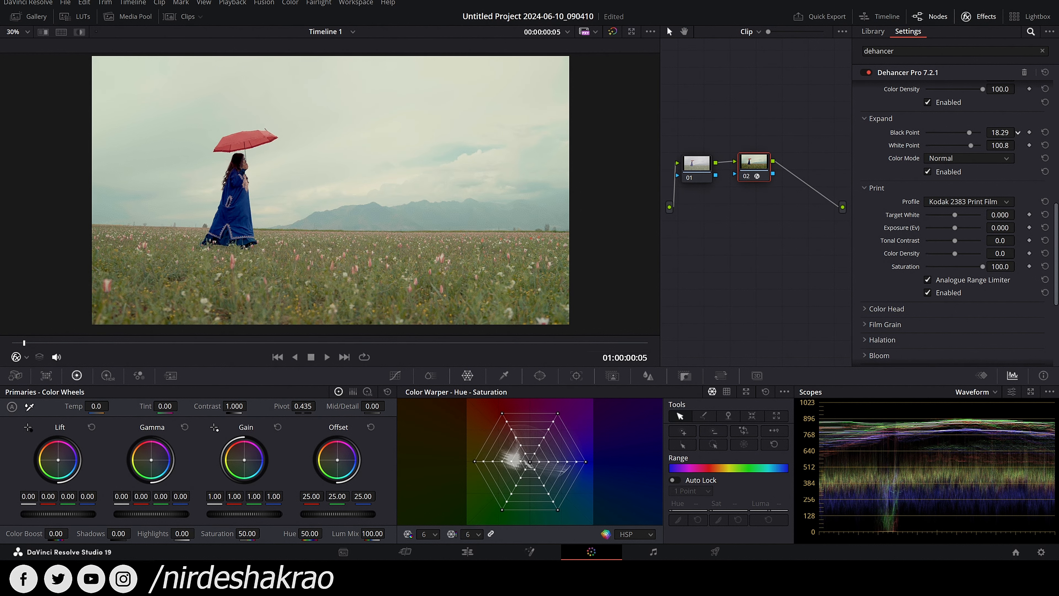
left_click(927, 293)
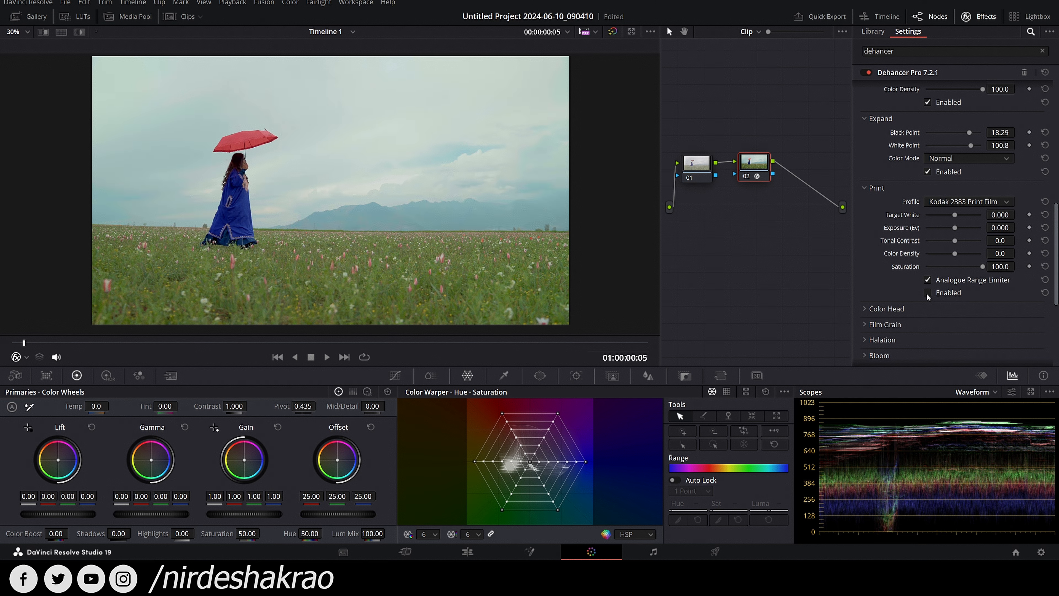
left_click(927, 293)
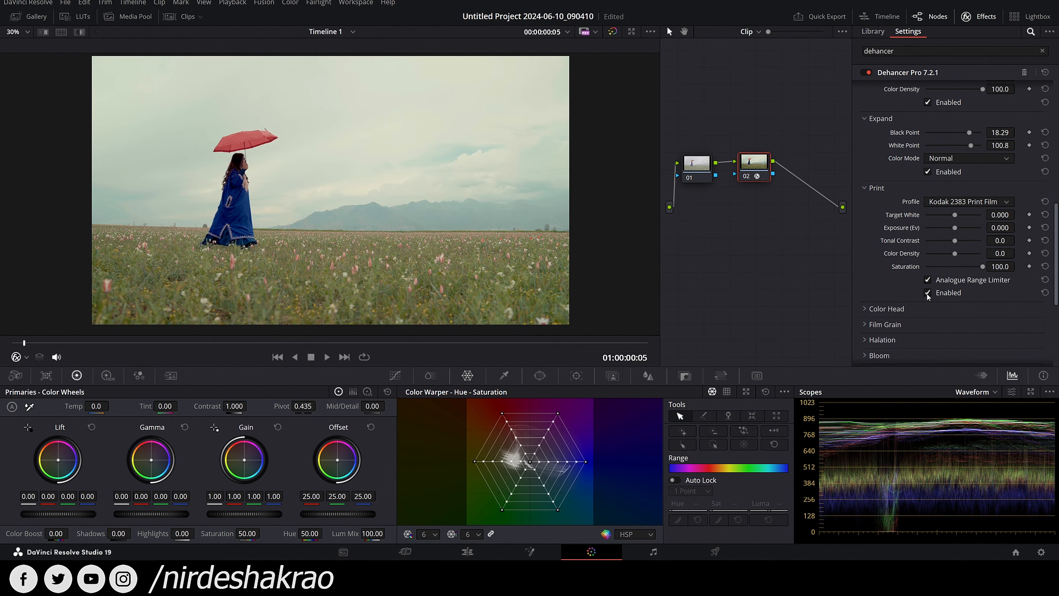
left_click(927, 293)
left_click(927, 293)
Step: Try Print's Color Density at 27.1 and 100.0, examine the umbrella and dress, and reset the value
left_click_drag(956, 253, 963, 253)
scroll(1046, 252, "up", 2)
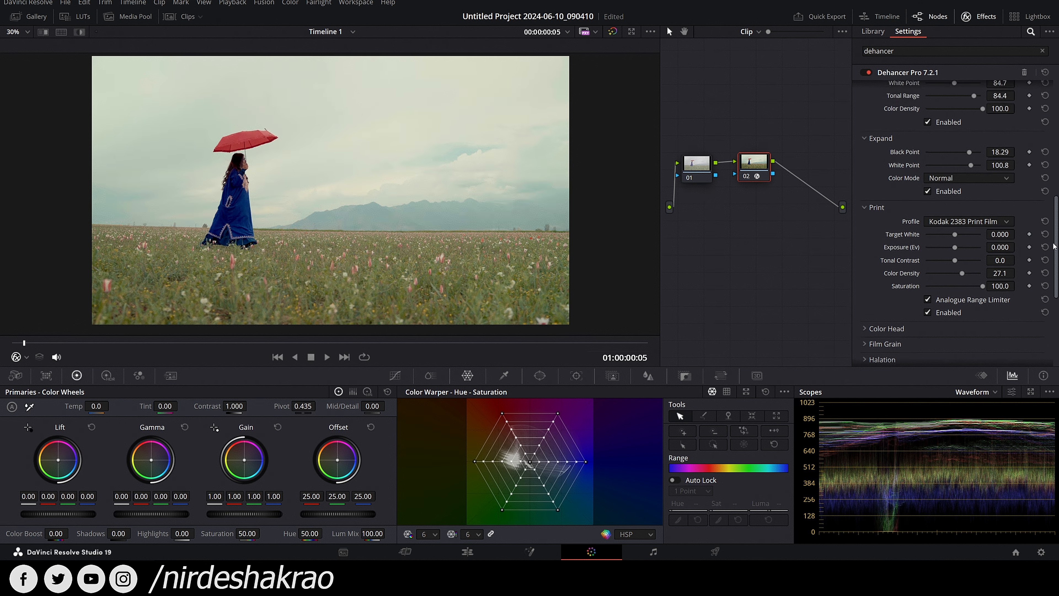
mouse_move(970, 274)
left_mouse_down()
mouse_move(989, 273)
mouse_move(960, 274)
mouse_move(989, 278)
left_mouse_up()
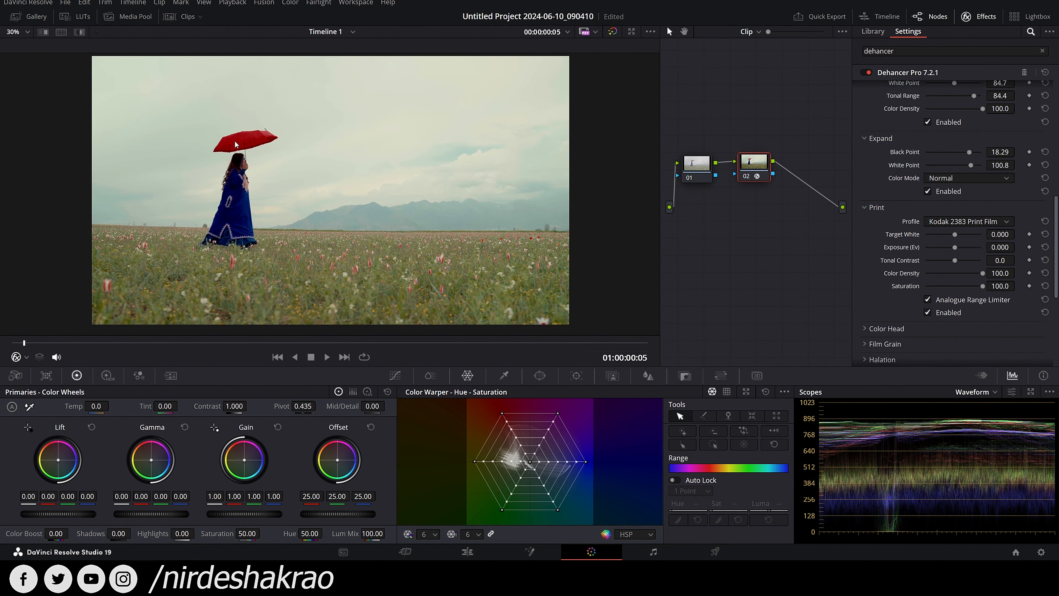
scroll(225, 146, "up", 2)
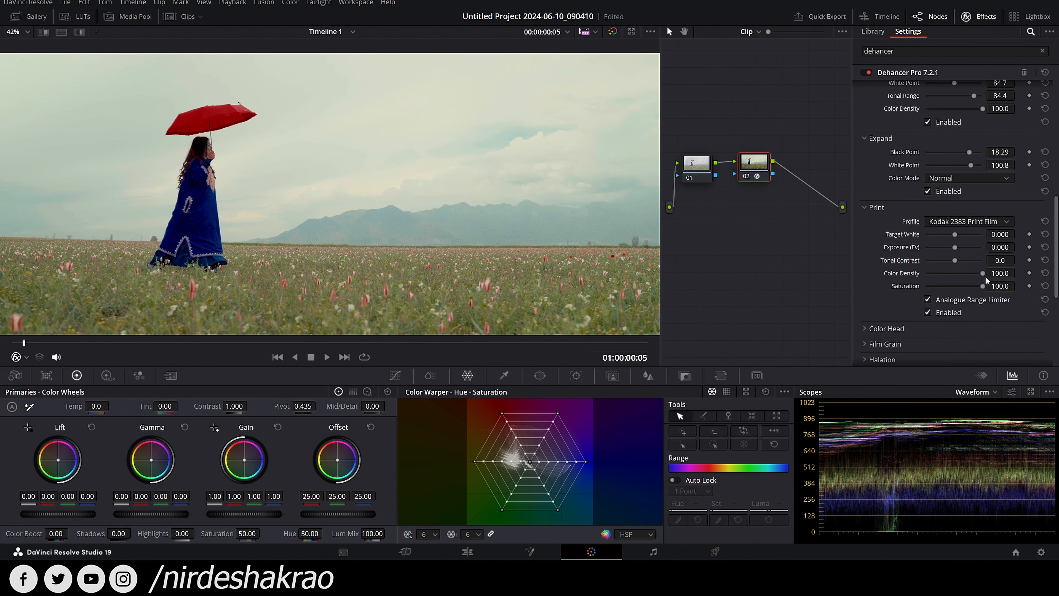
left_click(1045, 272)
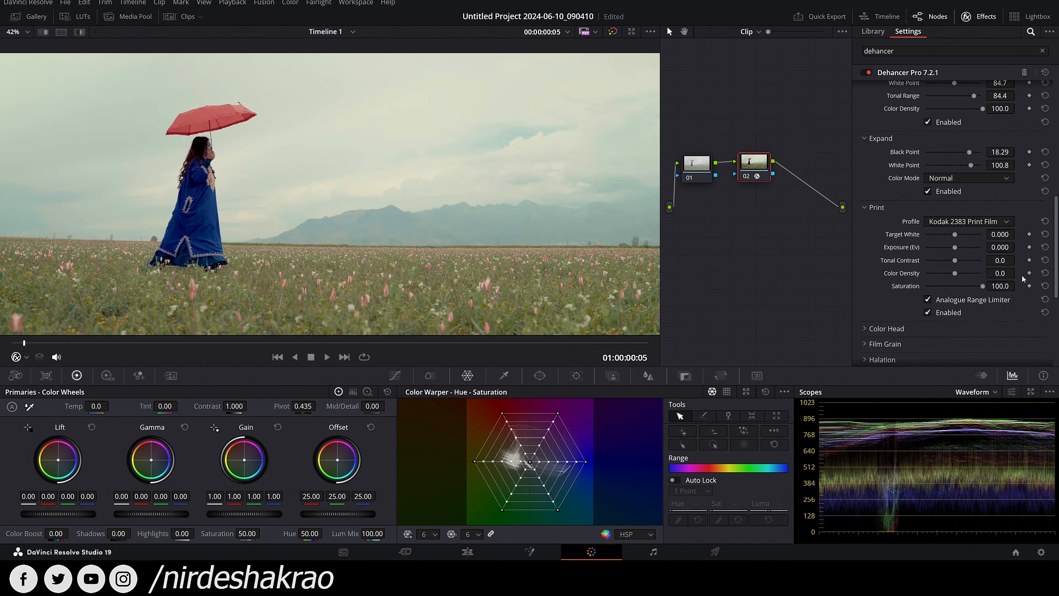
Step: In the Print group, set Color Density to 11.9, Tonal Contrast to 26.1, Exposure to 0.281 and Target White to -0.193
left_click_drag(955, 272, 964, 264)
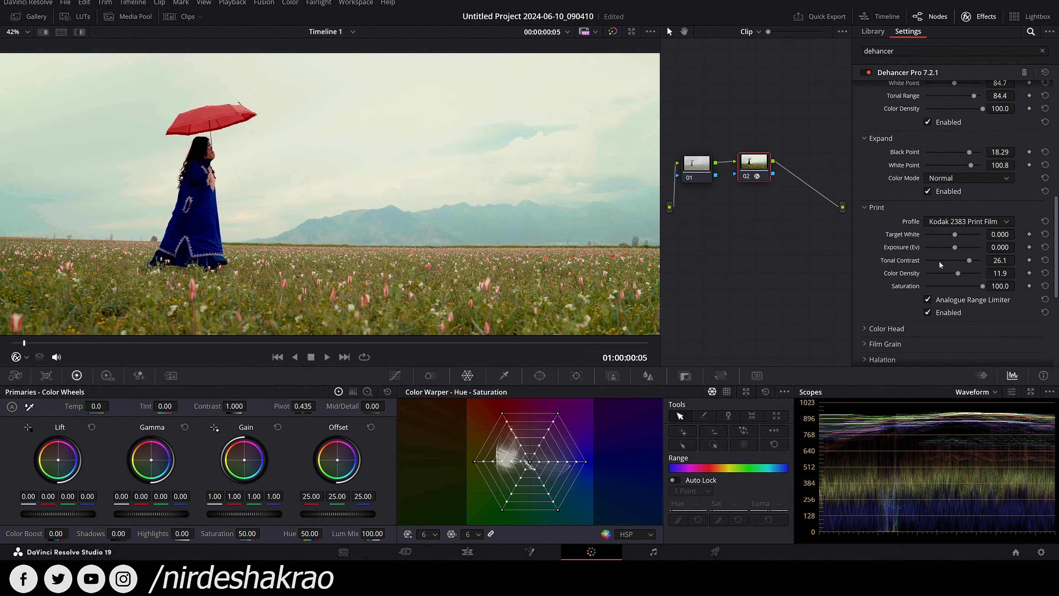
scroll(346, 187, "down", 2)
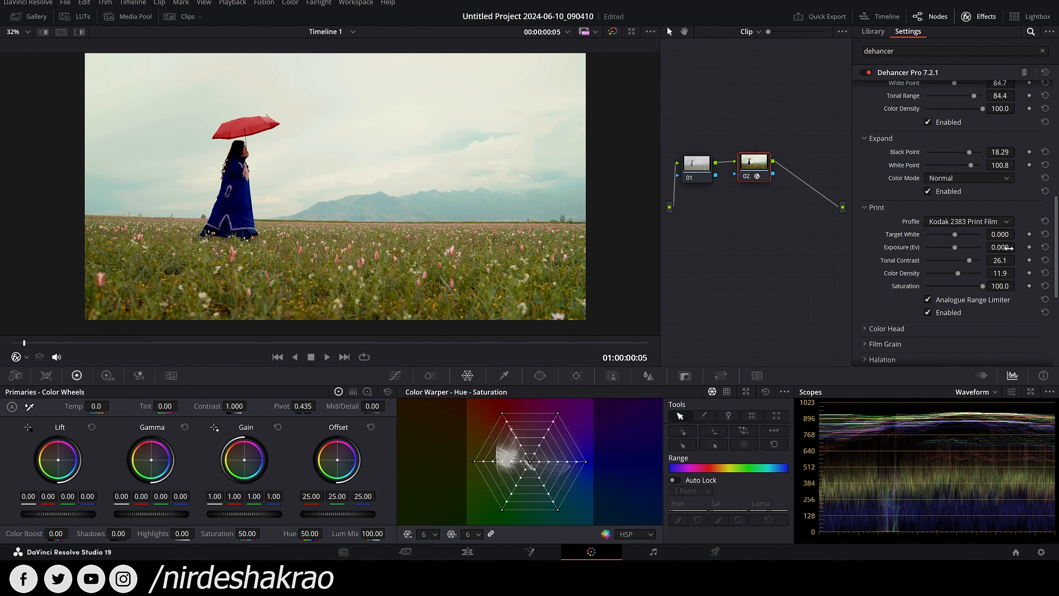
left_click_drag(1000, 247, 1002, 248)
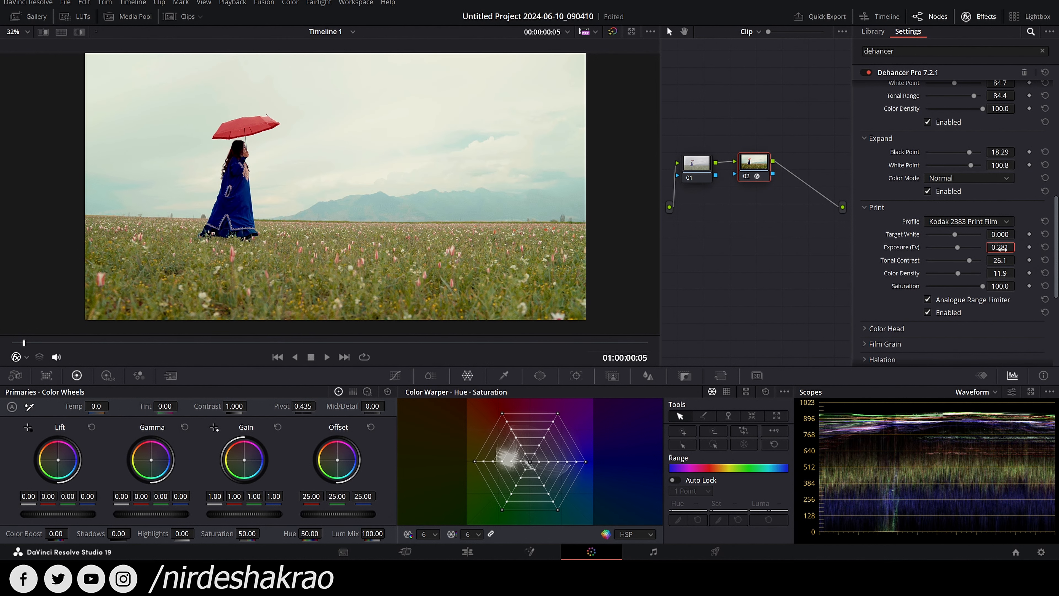
left_click(1020, 247)
left_click_drag(1005, 235, 1002, 234)
Step: Try Expand's White Point at 109.8 and settle on 102.2
scroll(1003, 129, "down", 1)
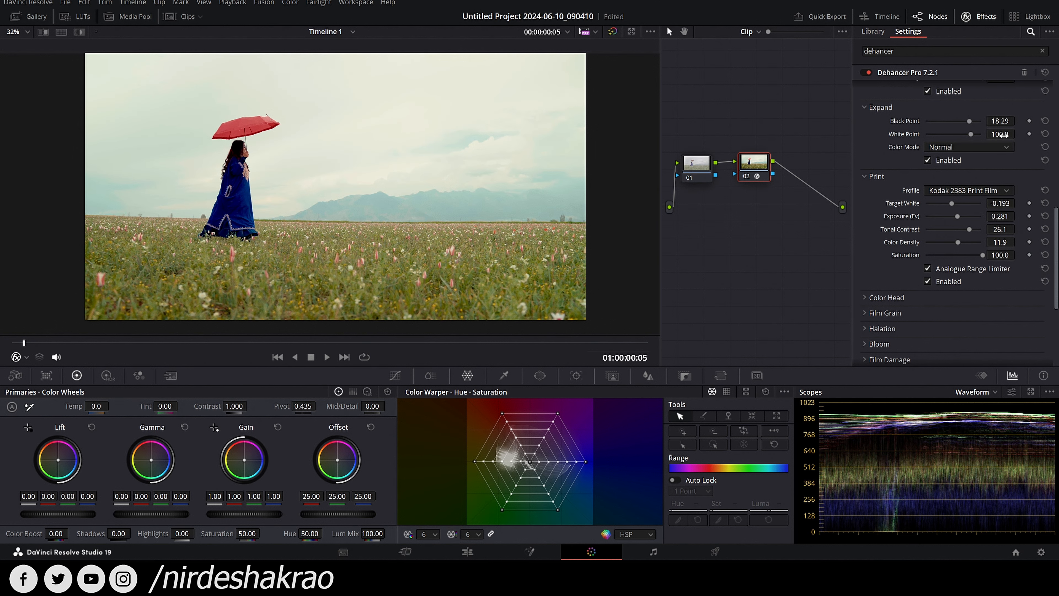
left_click_drag(1005, 134, 1017, 134)
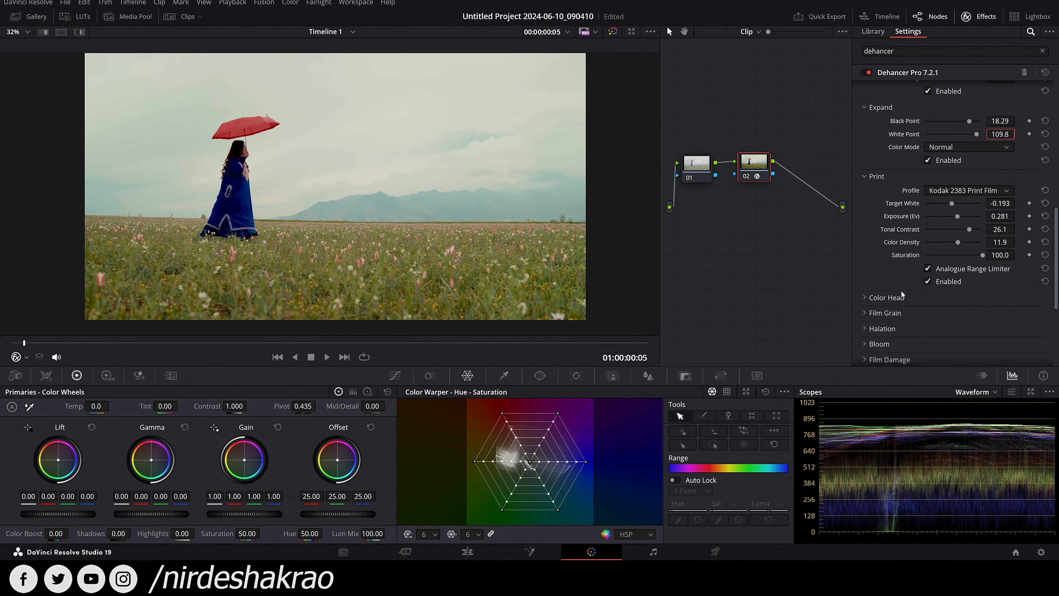
mouse_move(1003, 134)
left_mouse_down()
mouse_move(988, 134)
mouse_move(1018, 134)
left_mouse_up()
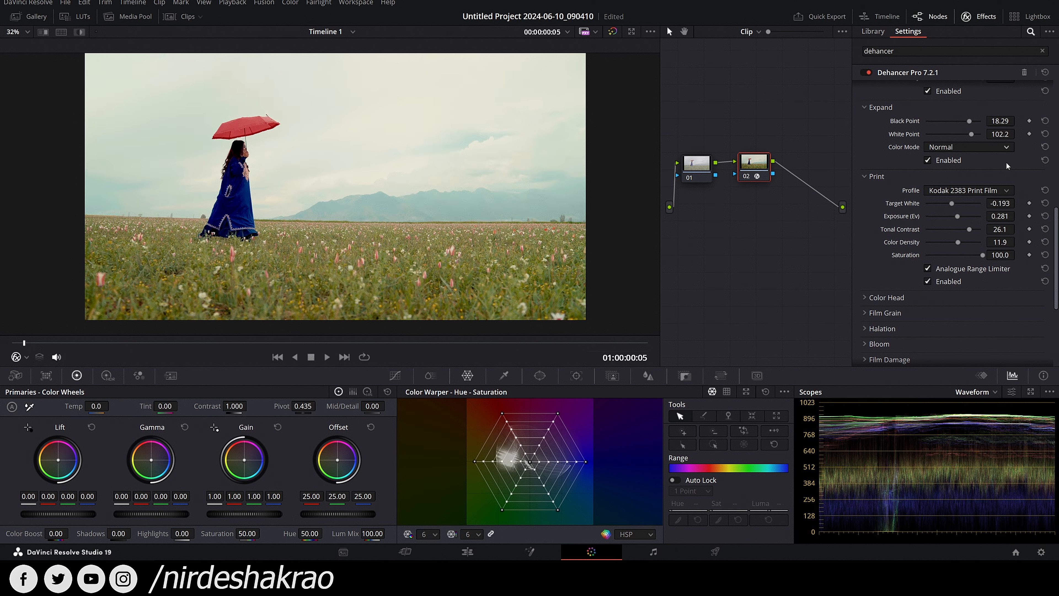
Step: Check the graded image for clipping with Clipping Indication, and turn the indication off again
scroll(996, 250, "down", 3)
left_click(928, 340)
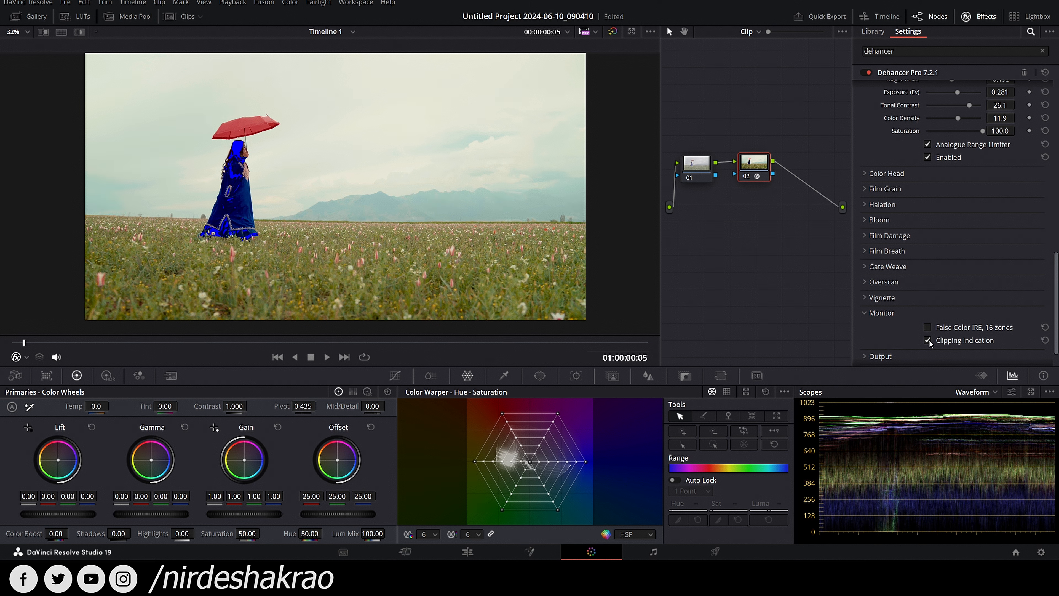
left_click(928, 340)
Step: Expand the Color Head group and set Yellow - Blue to 0.7
scroll(940, 249, "up", 5)
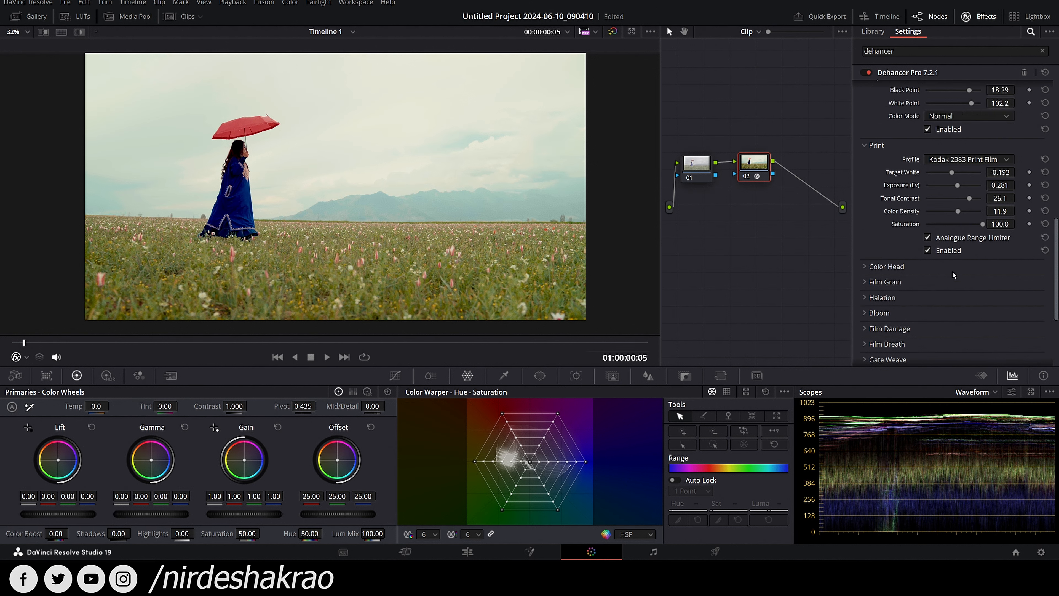
left_click(866, 266)
scroll(895, 255, "down", 3)
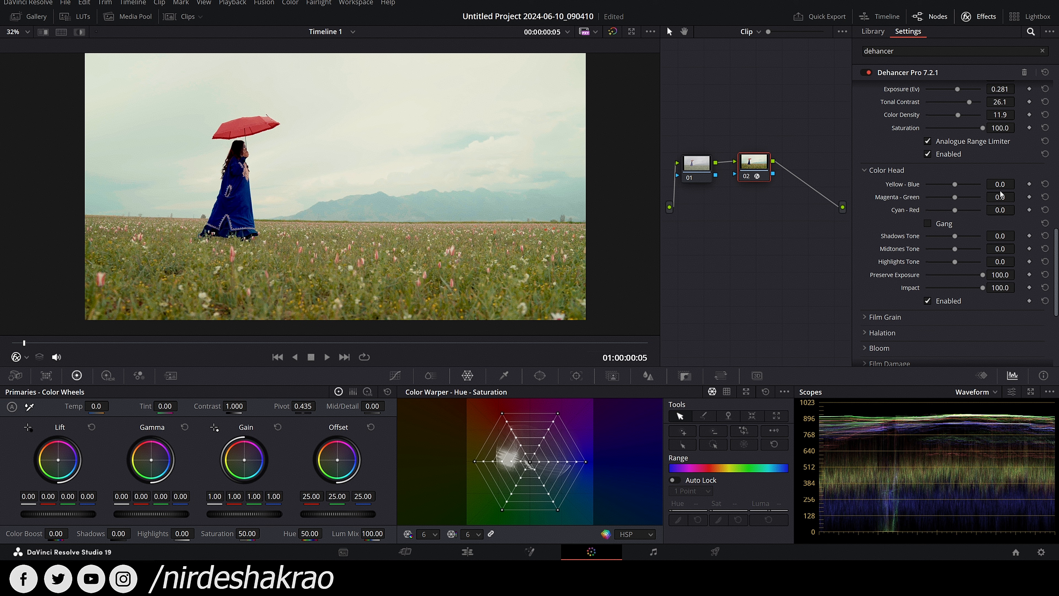
mouse_move(1003, 185)
left_mouse_down()
mouse_move(984, 184)
mouse_move(1018, 183)
left_mouse_up()
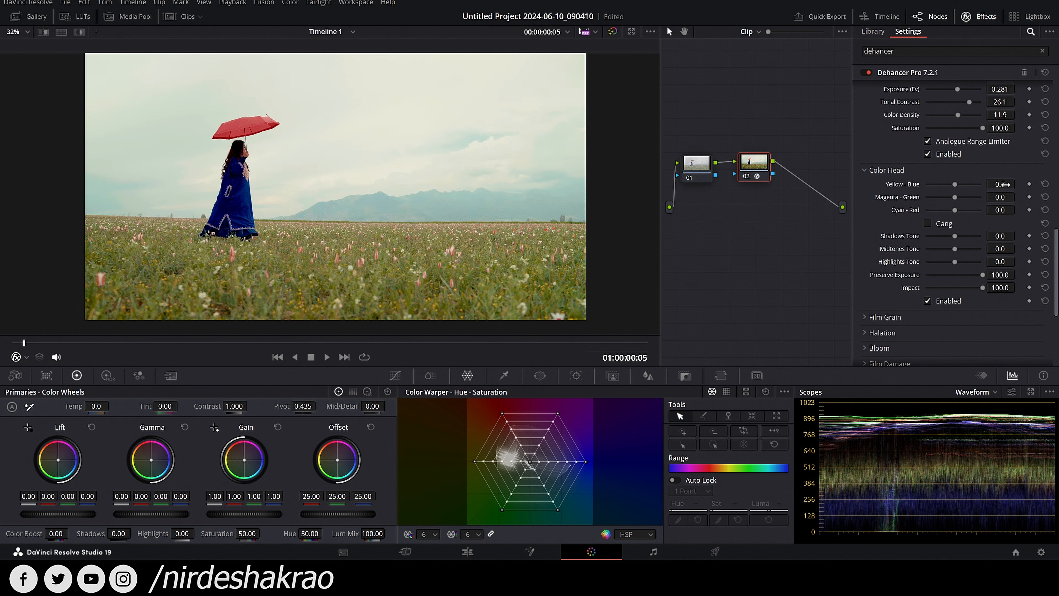
Step: Try Color Head's Magenta - Green at 24.3 and 50.0, and reset the value
left_click(984, 197)
mouse_move(956, 200)
left_mouse_down()
mouse_move(937, 196)
mouse_move(968, 200)
left_mouse_up()
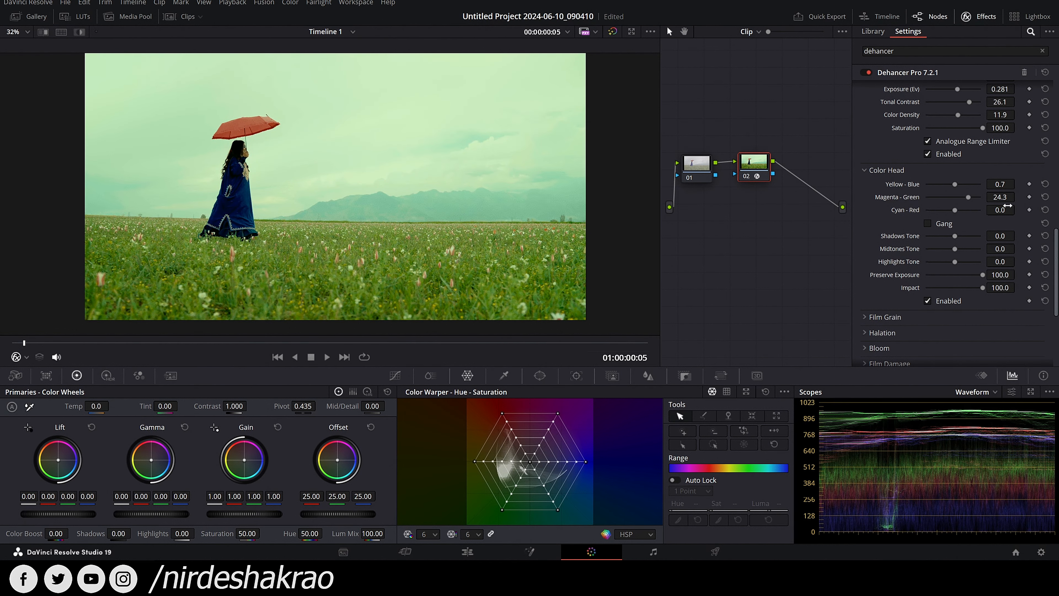
left_click(1043, 199)
mouse_move(997, 198)
left_mouse_down()
mouse_move(1021, 197)
mouse_move(982, 200)
left_mouse_up()
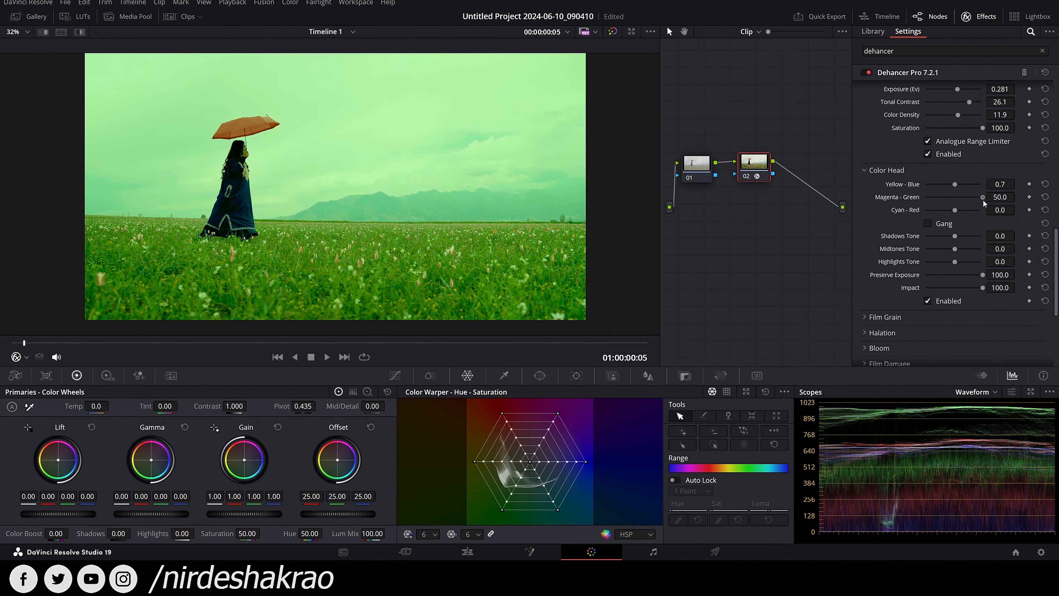
left_click(1045, 197)
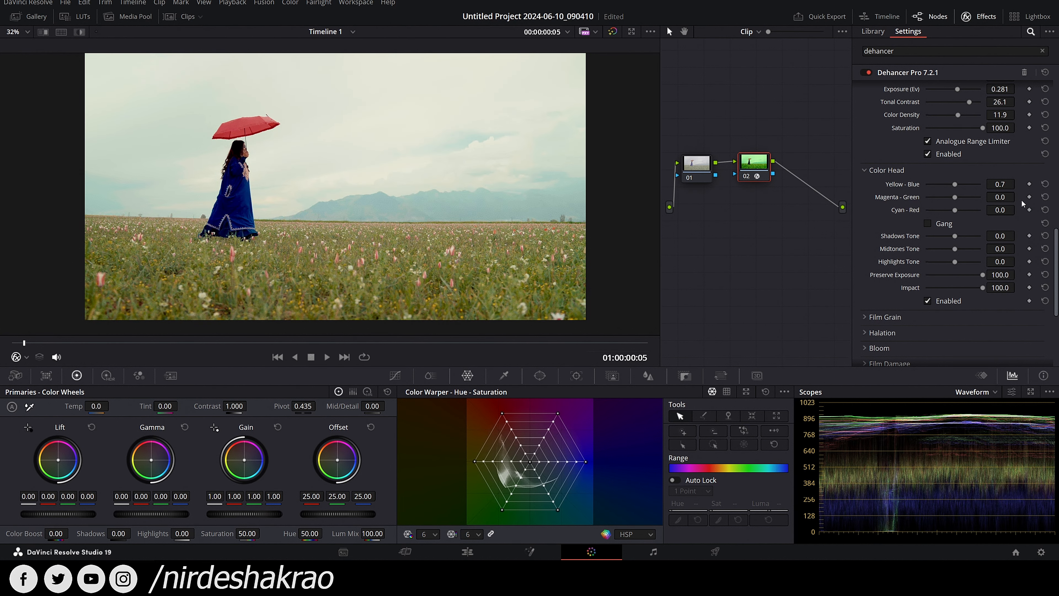
Step: Set Color Head's Magenta - Green to 2.3 and Cyan - Red to -1.5
left_click_drag(997, 201, 1017, 197)
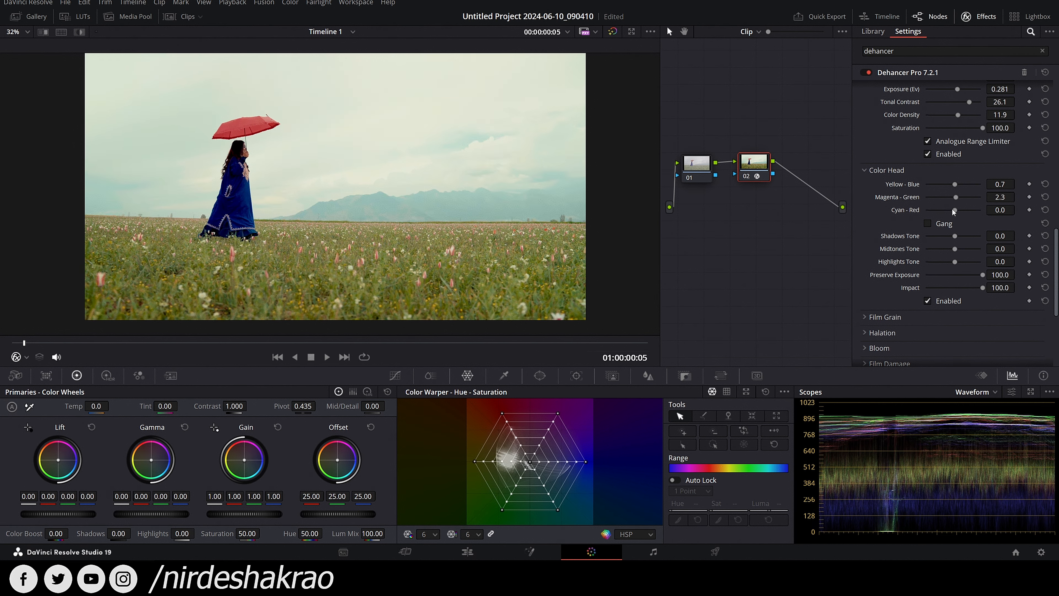
left_click_drag(953, 212, 946, 211)
scroll(932, 206, "down", 2)
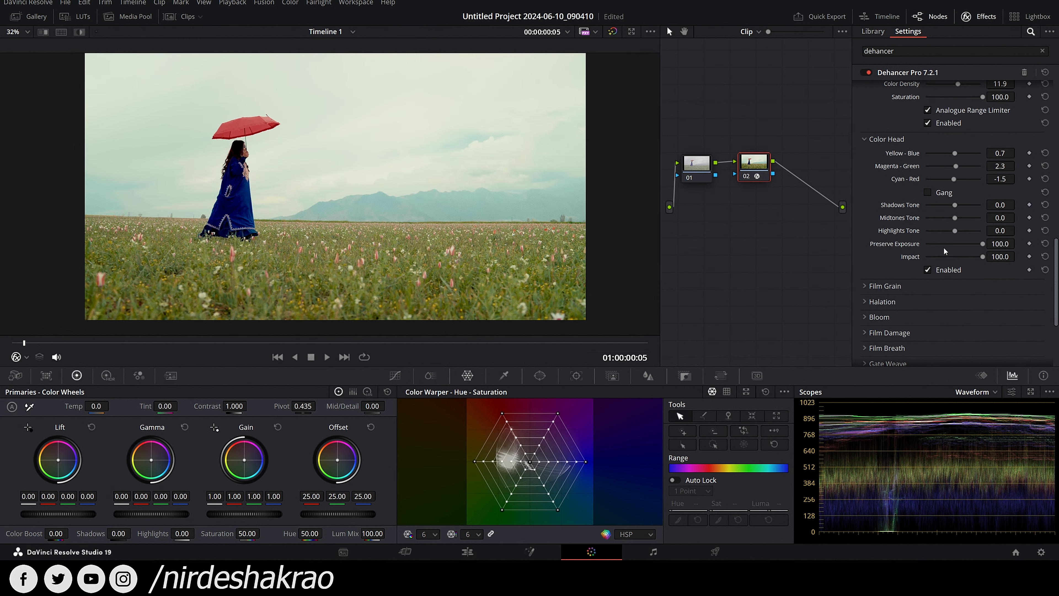
Step: Compare the image with the Color Head group disabled and enabled, leaving it enabled
left_click(927, 269)
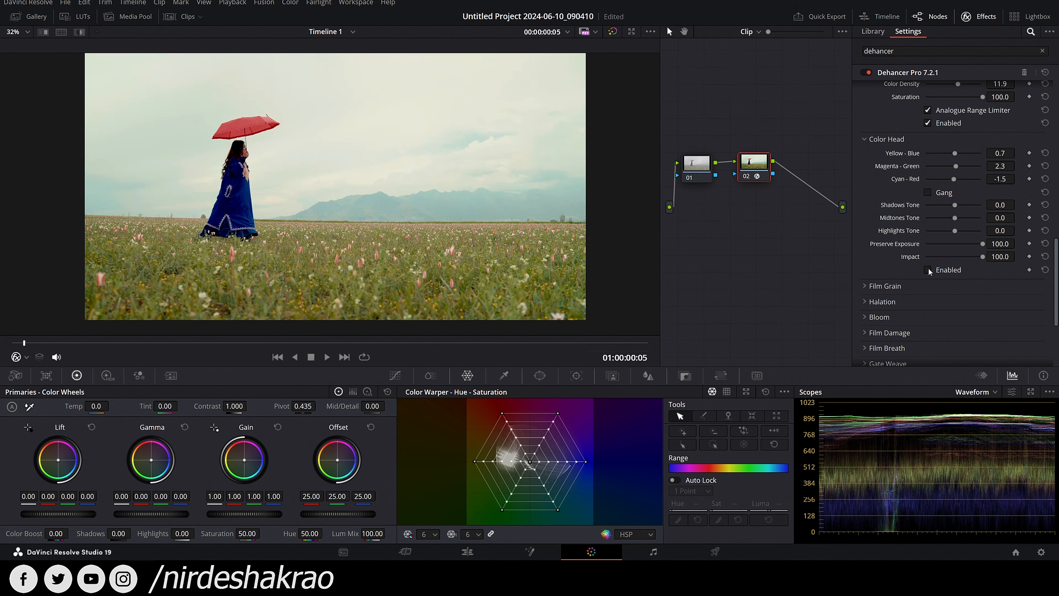
scroll(932, 274, "down", 3)
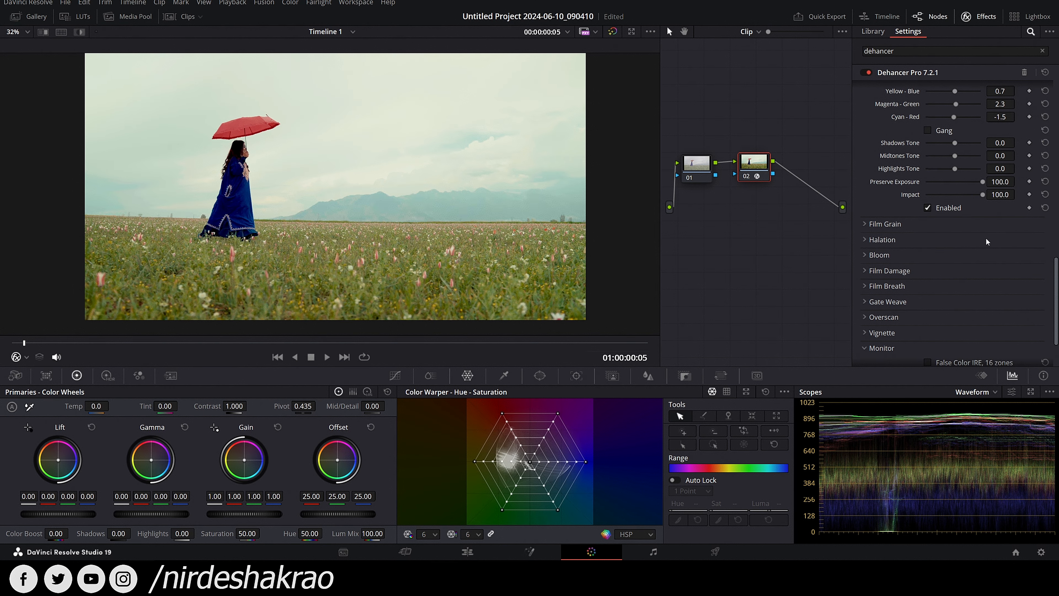
Step: Expand the Film Grain group and enable it with the 35 mm ISO 250 profile
left_click(865, 223)
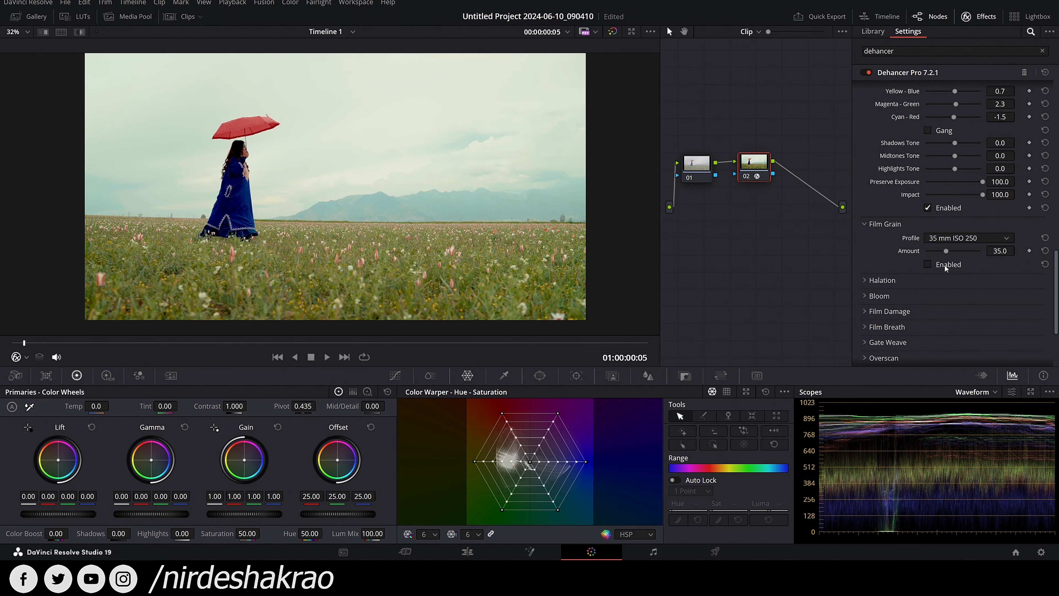
left_click(1000, 238)
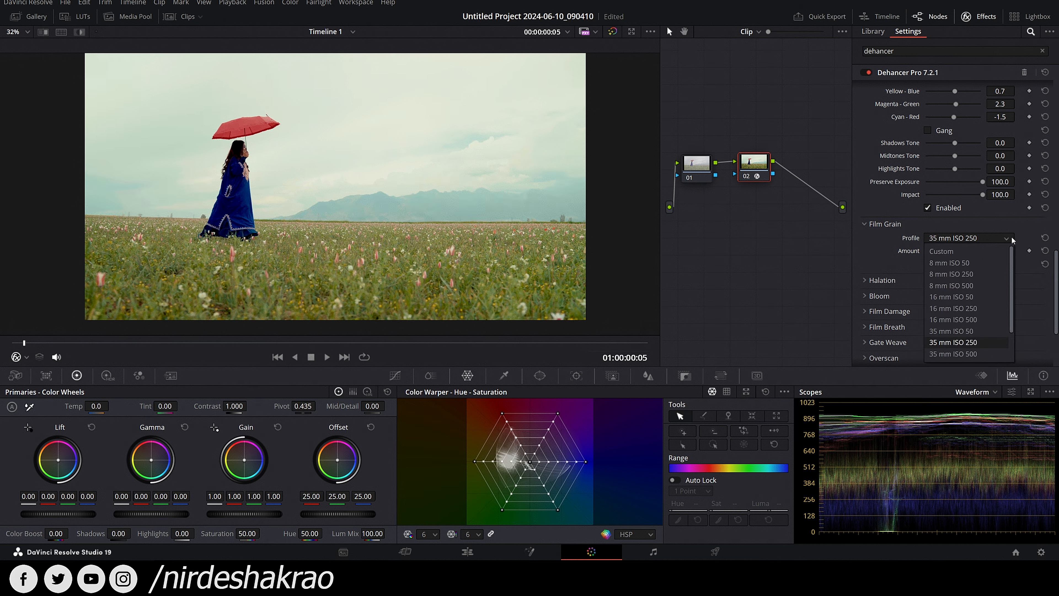
scroll(991, 291, "down", 1)
left_click(878, 250)
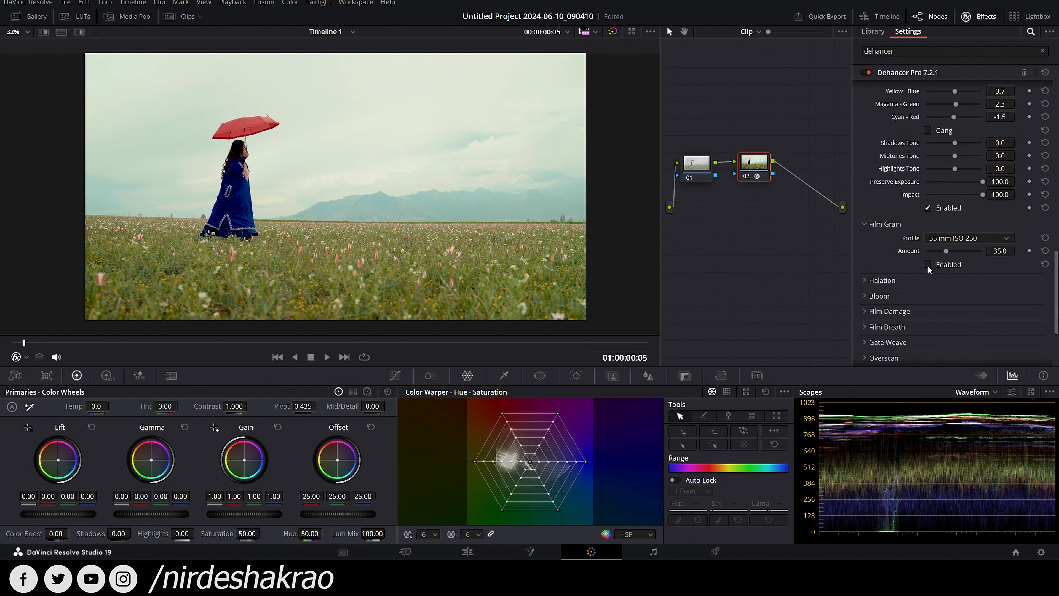
scroll(491, 228, "up", 6)
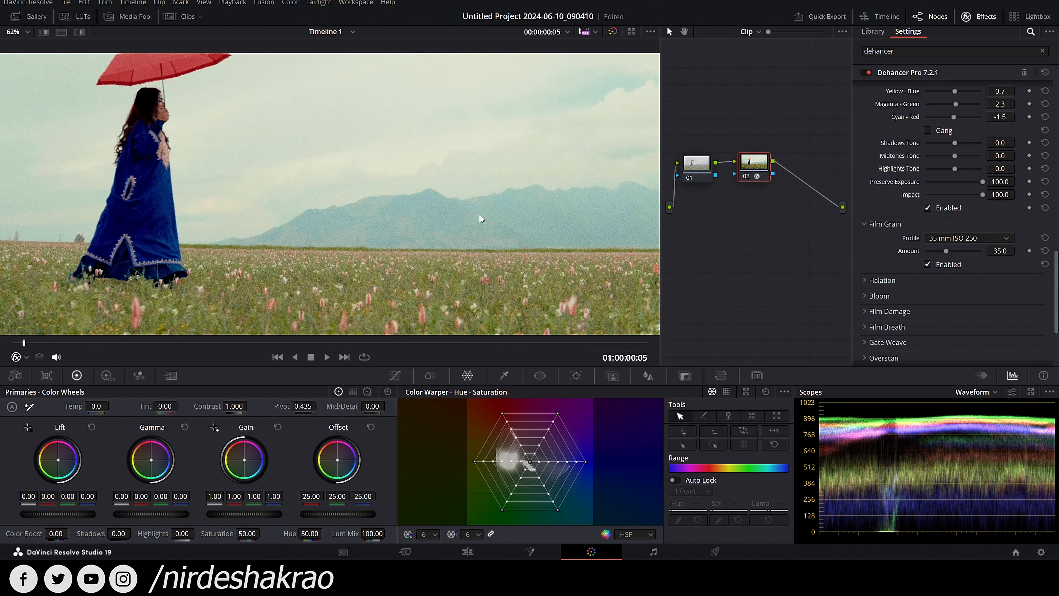
scroll(490, 227, "up", 4)
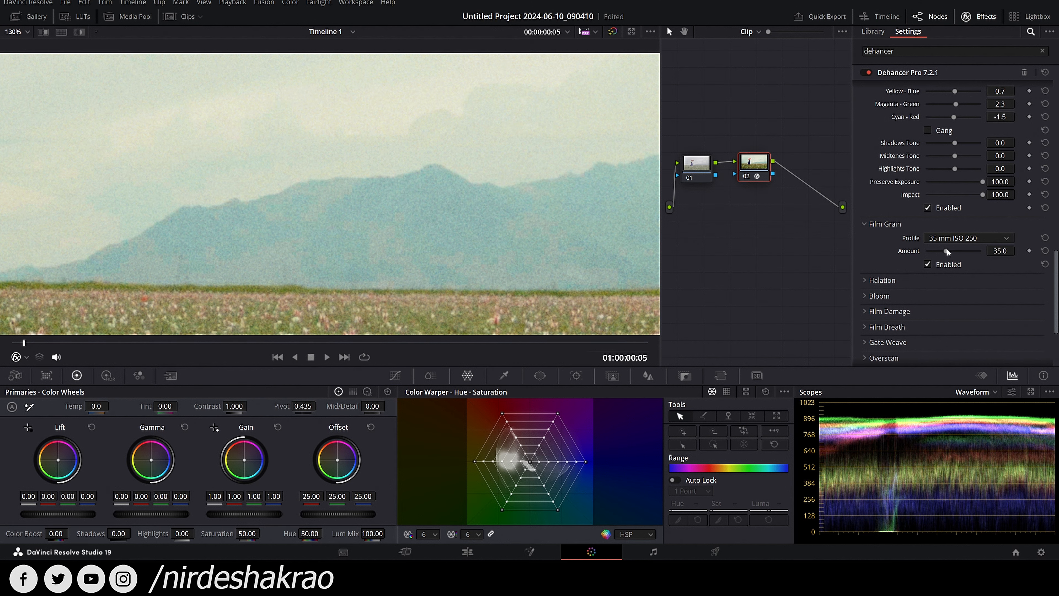
Step: Try Film Grain's Amount at 68.8 and 100.0 while playing the clip, and reset the value
left_click_drag(946, 251, 965, 251)
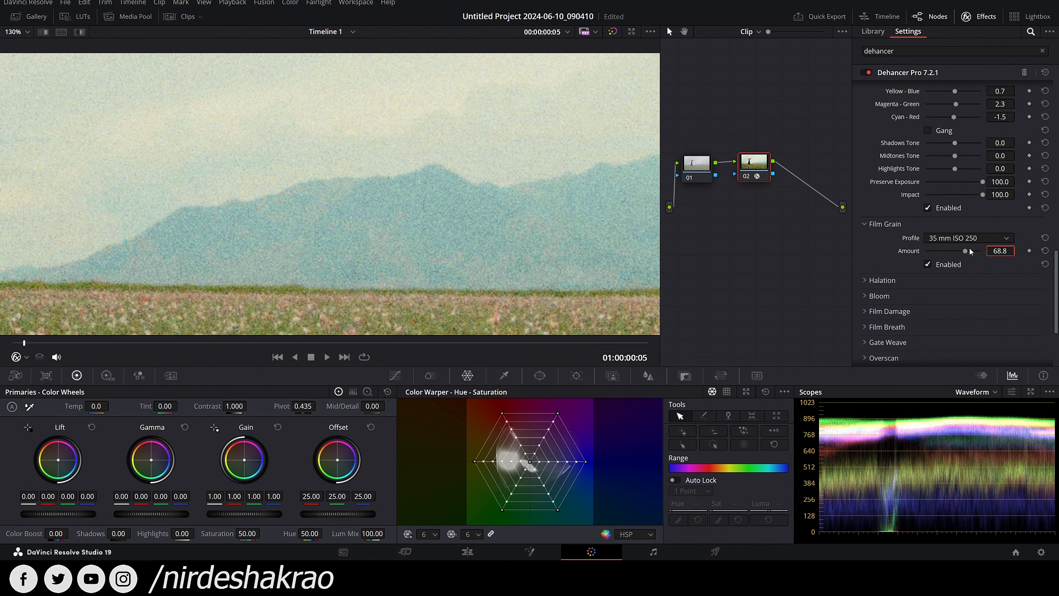
left_click_drag(966, 251, 989, 250)
scroll(558, 236, "down", 5)
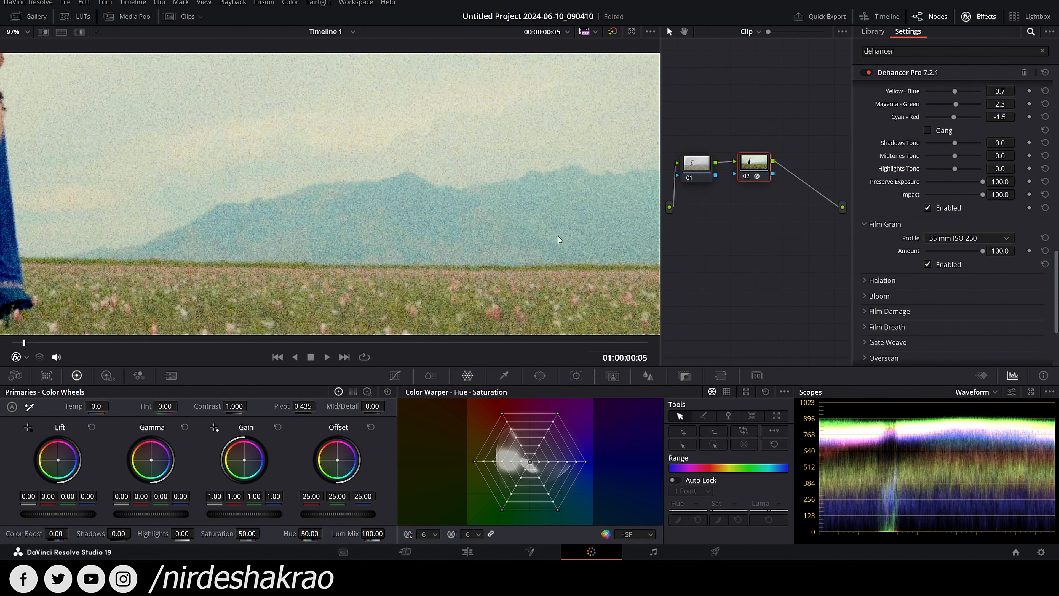
key("space")
scroll(557, 237, "down", 3)
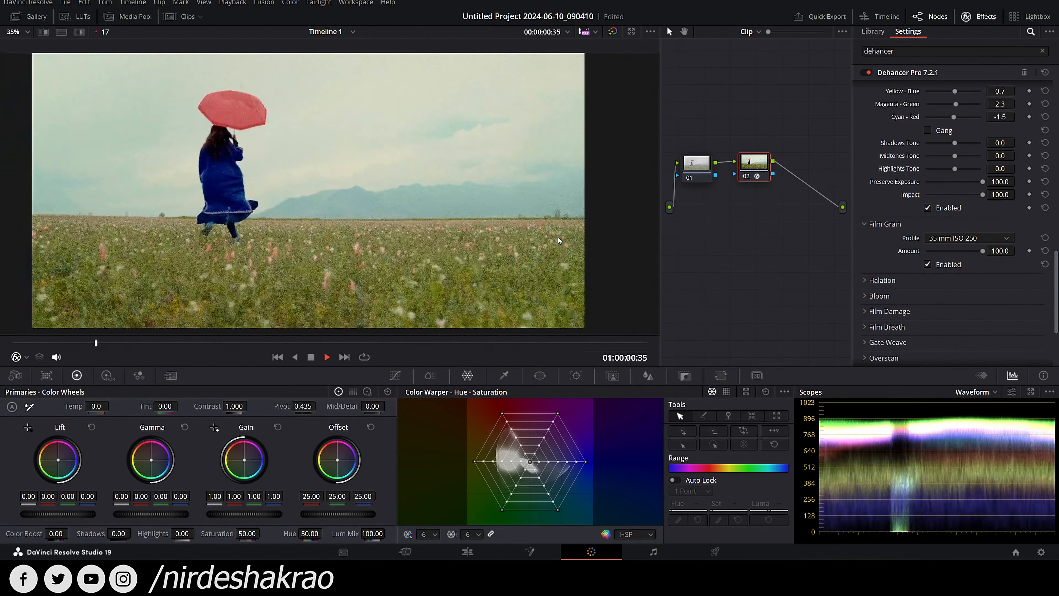
key("space")
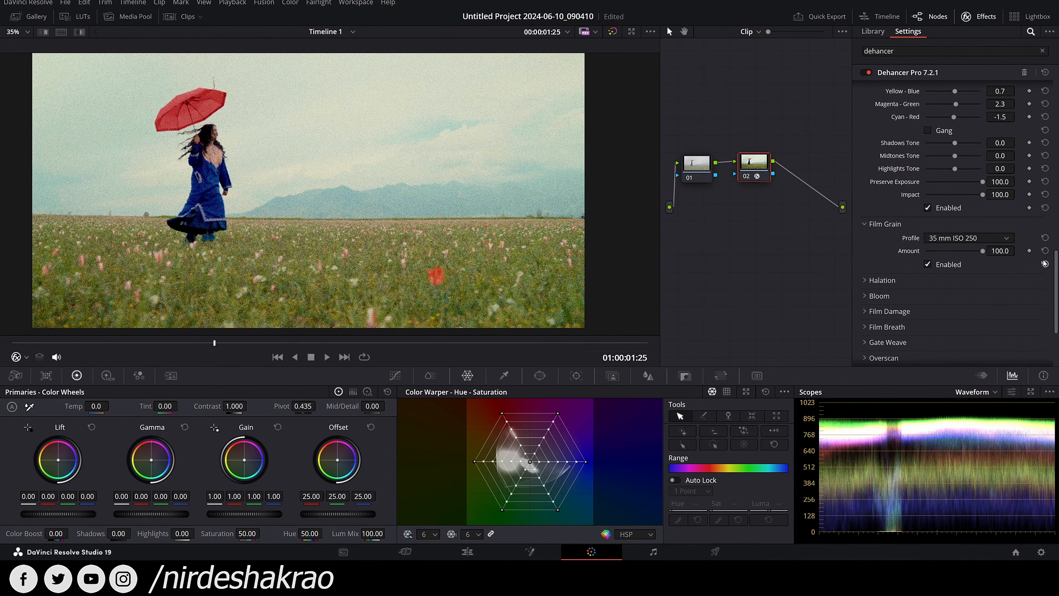
left_click(1046, 251)
Step: Play the clip at fitted and magnified views to examine the grain with the default Amount
key("space")
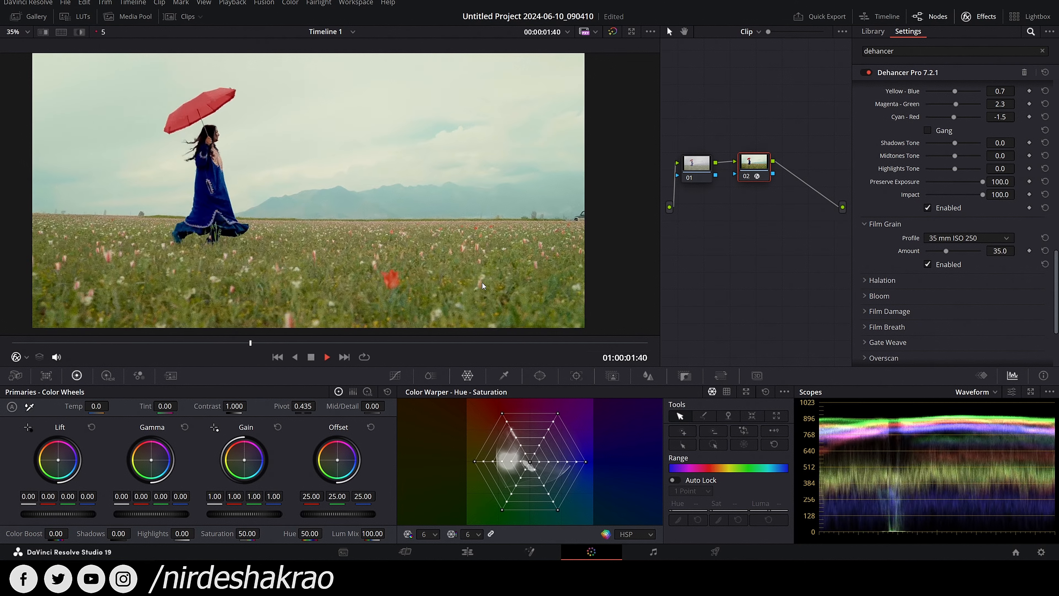
key("space")
scroll(480, 248, "up", 4)
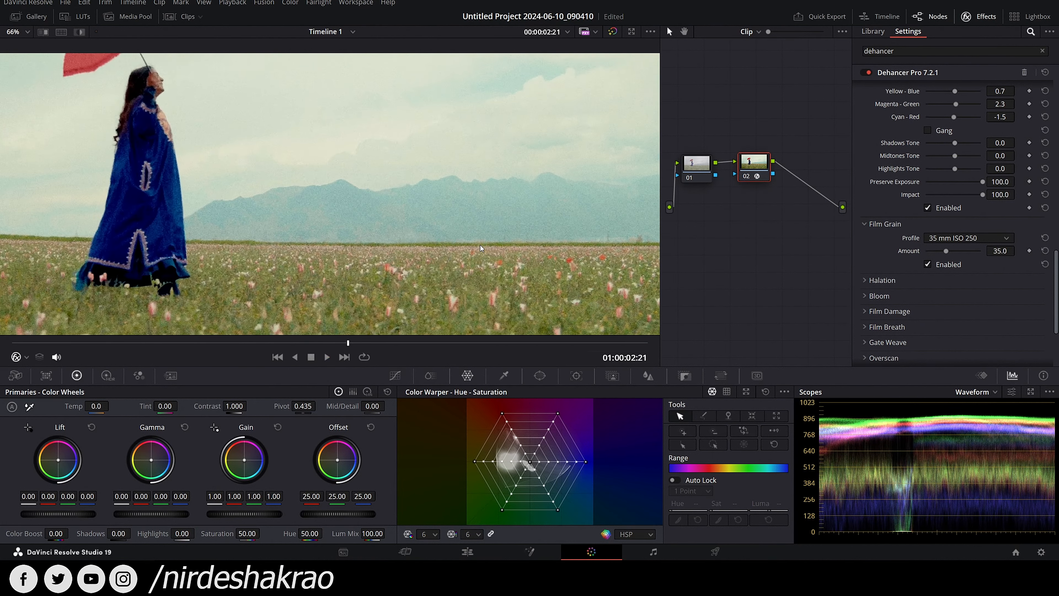
scroll(480, 245, "up", 1)
key("space")
key("space")
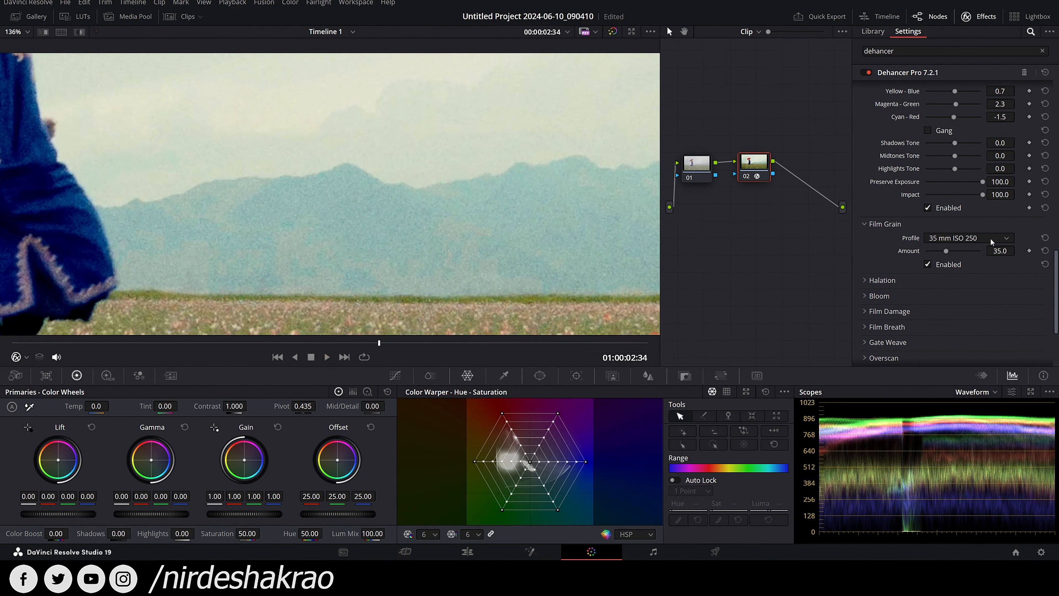
Step: Set Film Grain's Amount to 13.8 and switch its Profile to Custom
left_click_drag(944, 252, 933, 252)
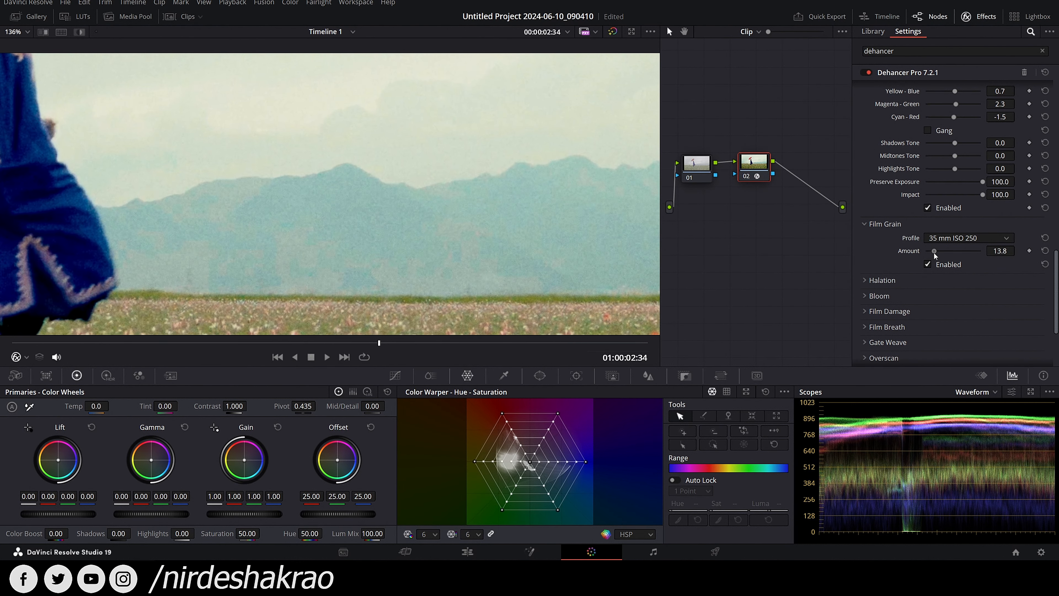
left_click(964, 239)
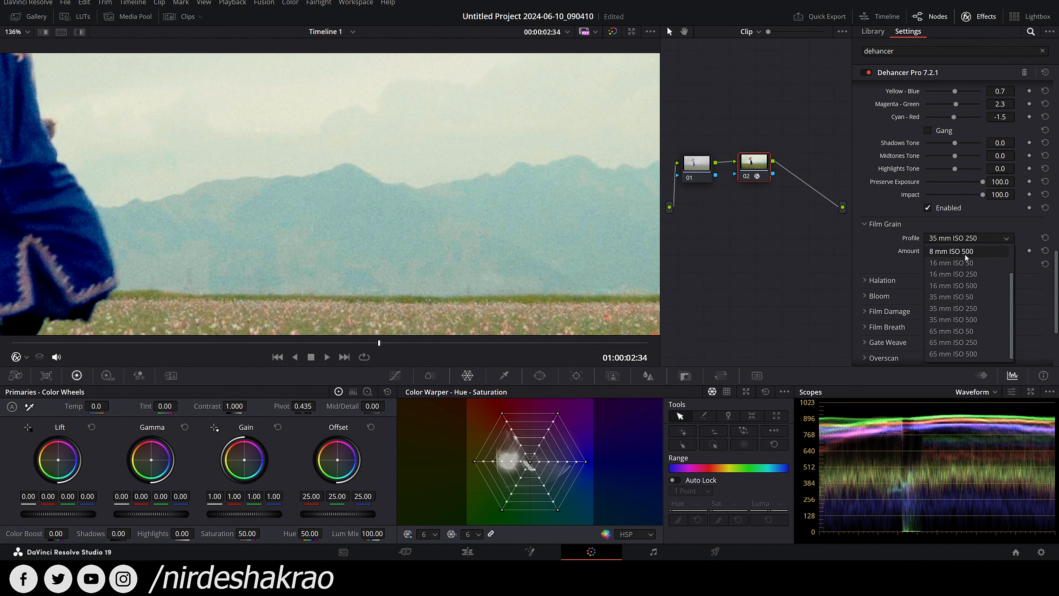
left_click(963, 250)
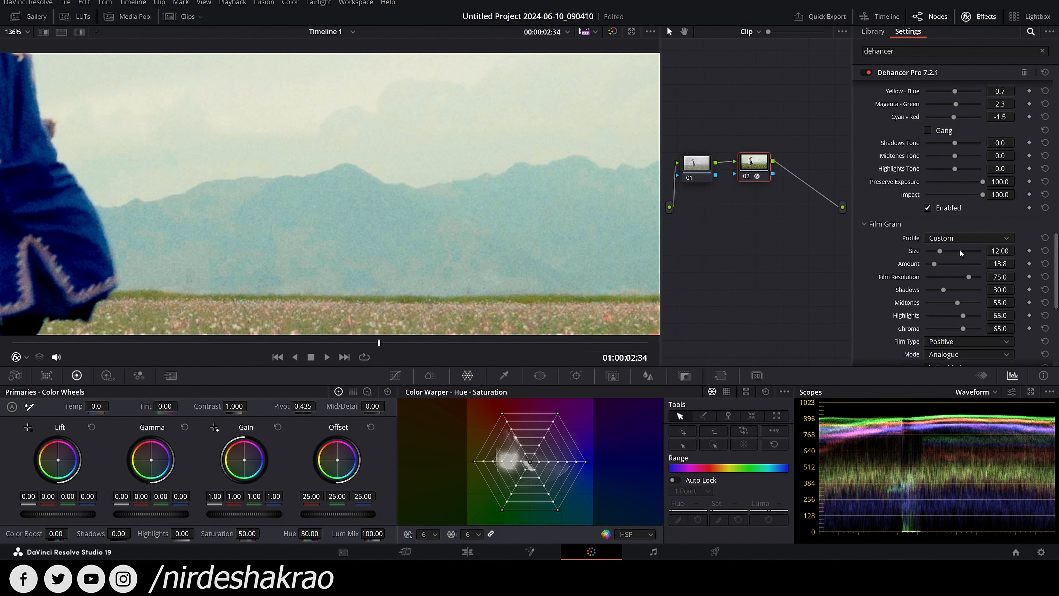
Step: Try a larger grain Size, reset it, and set Size to 10
left_click_drag(942, 250, 968, 253)
left_click(1046, 252)
left_click_drag(1000, 252, 997, 251)
left_click(1000, 252)
double_click(1000, 251)
type("10")
key("Return")
Step: Set Film Grain's Amount to 7.9 and Film Resolution to 78.0
left_click(930, 265)
left_click_drag(1000, 264, 976, 267)
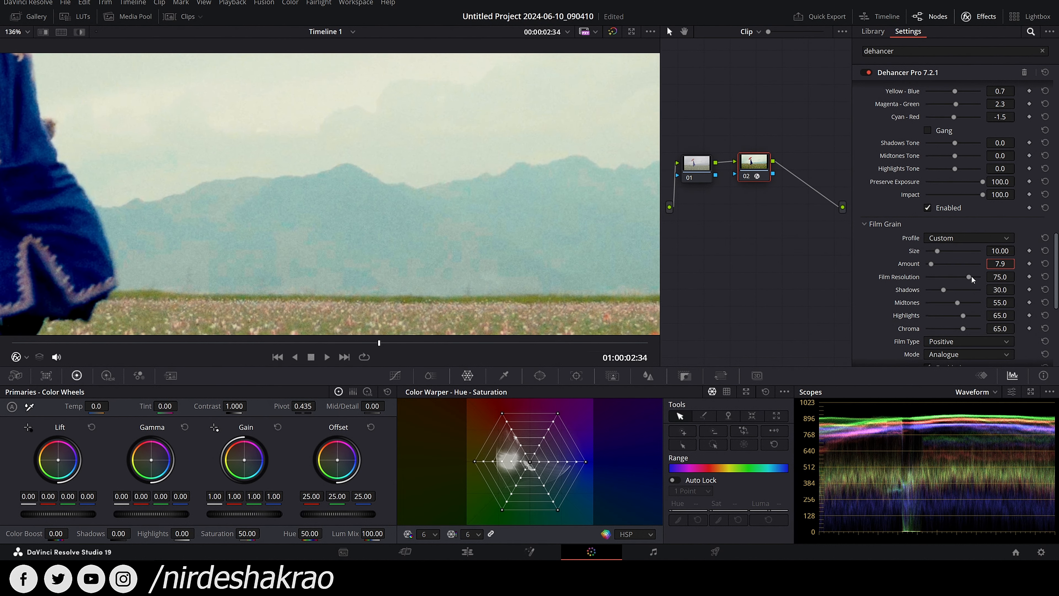
left_click(955, 278)
Step: Try the grain's Shadows at 50.5, 100.0 and 0.0 while magnifying the woman's face and hair
left_click(976, 289)
scroll(266, 155, "up", 2)
left_click_drag(308, 160, 323, 267)
scroll(289, 123, "up", 3)
left_click_drag(288, 123, 322, 239)
scroll(315, 125, "up", 2)
scroll(315, 126, "up", 2)
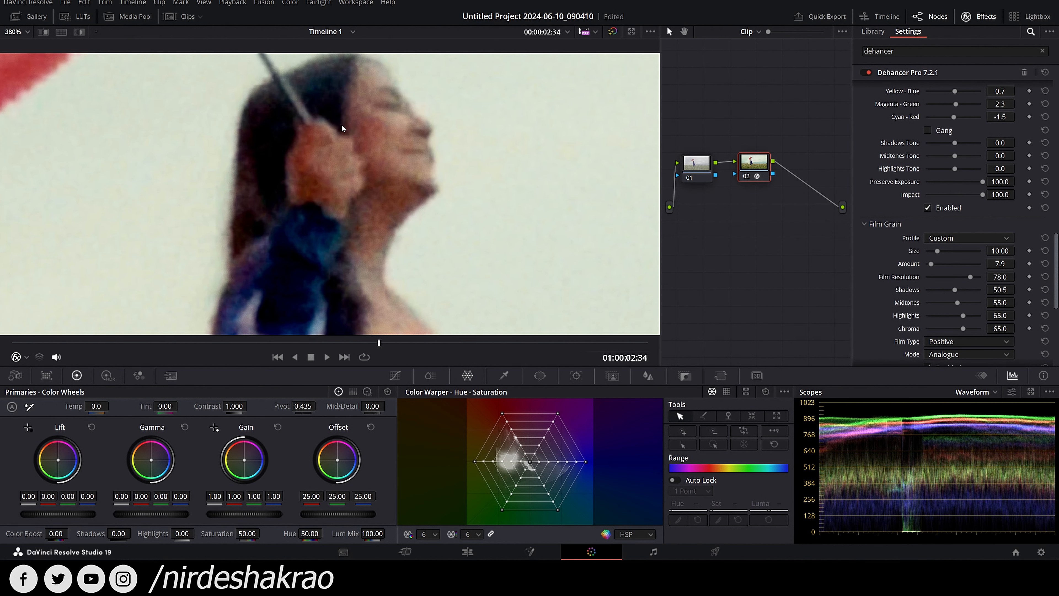
left_click_drag(954, 289, 1013, 289)
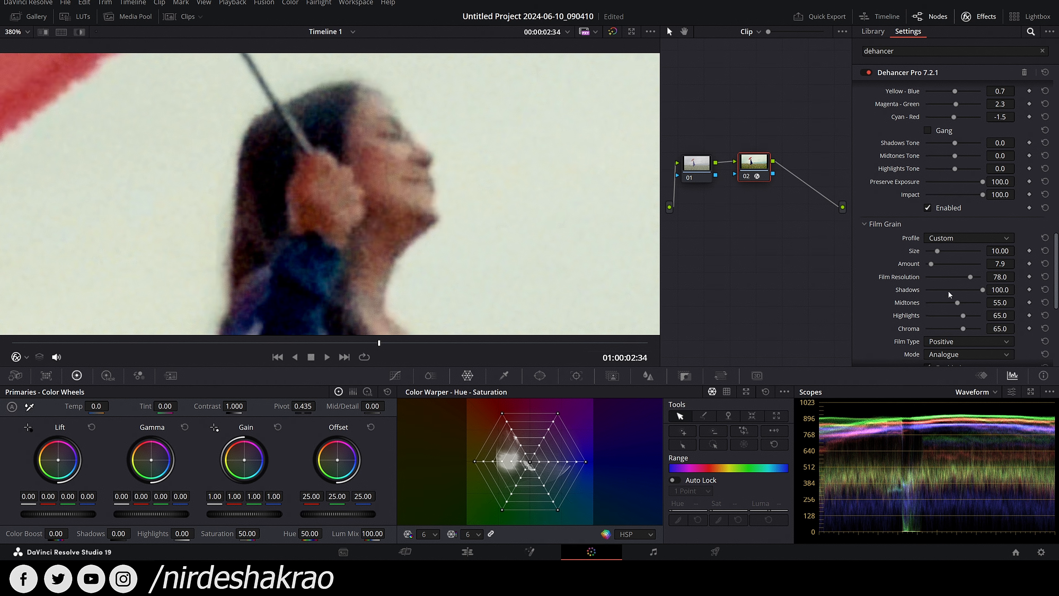
left_click_drag(982, 290, 901, 302)
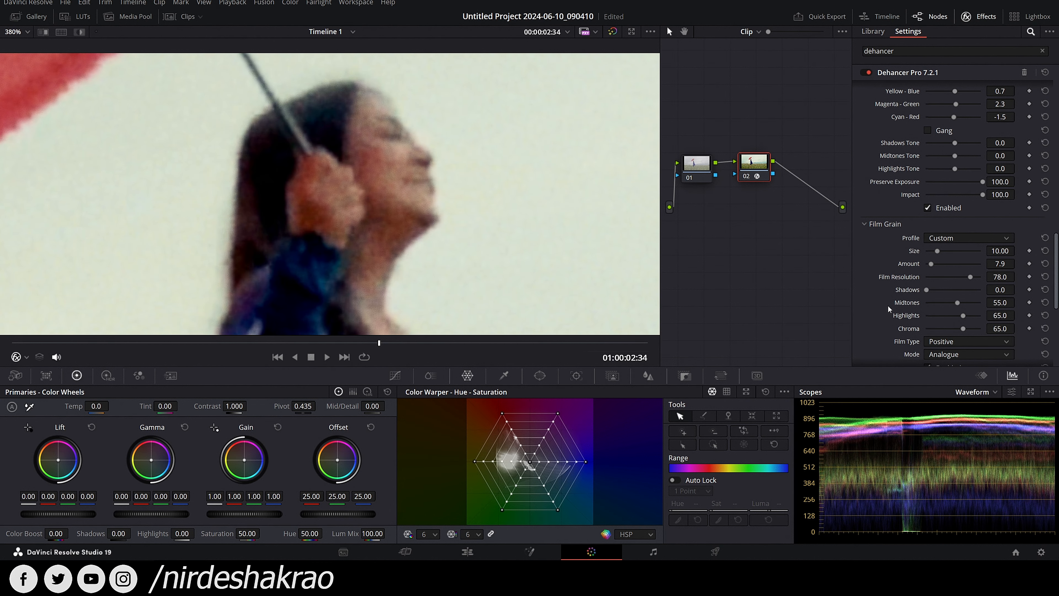
Step: Lower the grain's Midtones to 1.7 and set its Shadows to 20.2
mouse_move(956, 303)
left_mouse_down()
mouse_move(914, 306)
mouse_move(946, 307)
left_mouse_up()
left_click_drag(946, 302, 935, 303)
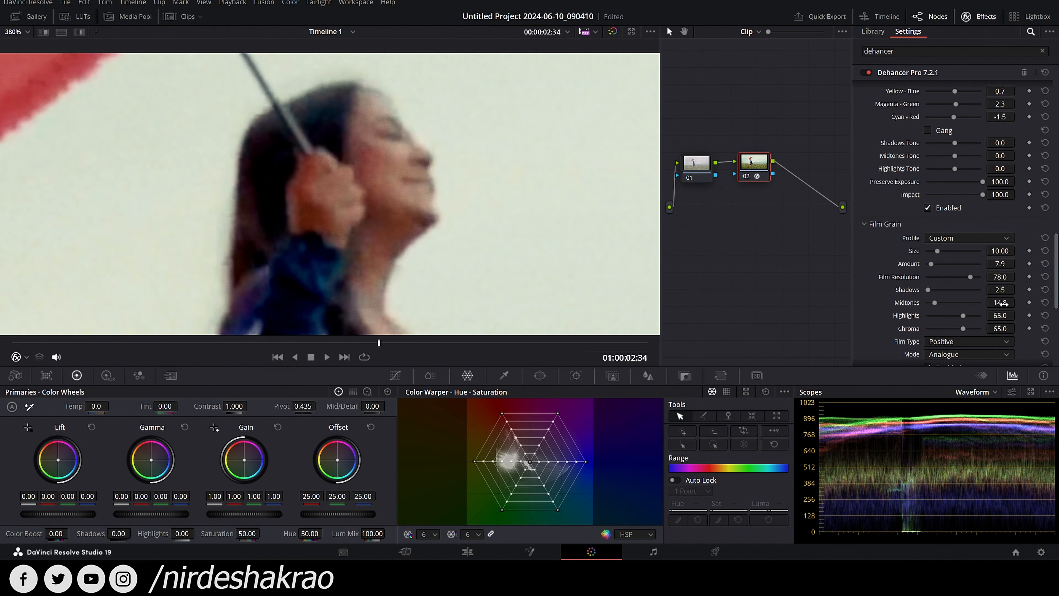
mouse_move(1000, 289)
left_mouse_down()
mouse_move(1017, 289)
mouse_move(988, 302)
left_mouse_up()
Step: Play the clip and examine the customised grain across the frame at different magnifications
scroll(463, 181, "down", 10)
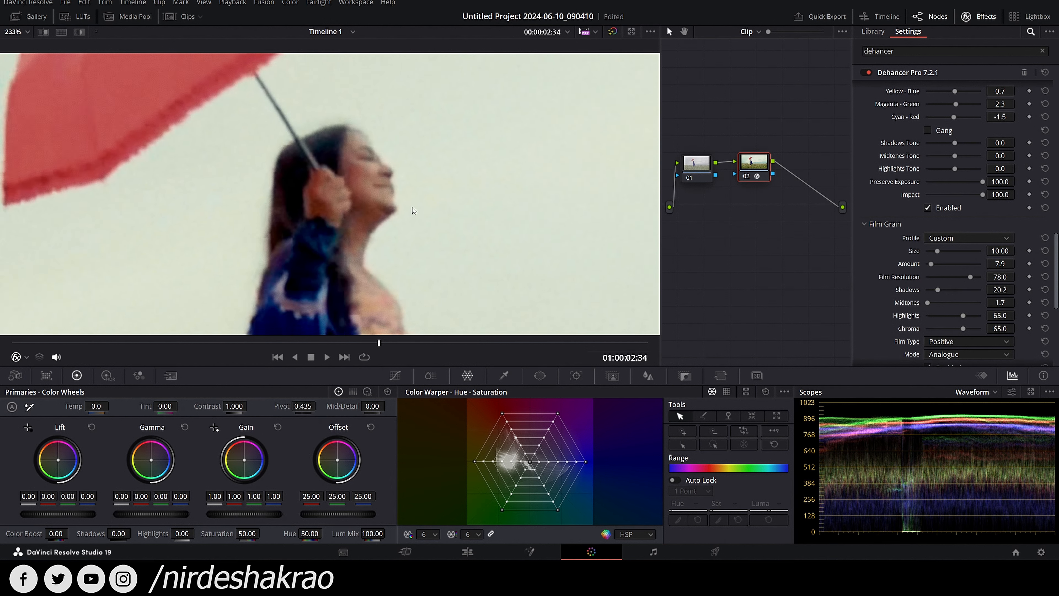
left_click_drag(420, 220, 326, 88)
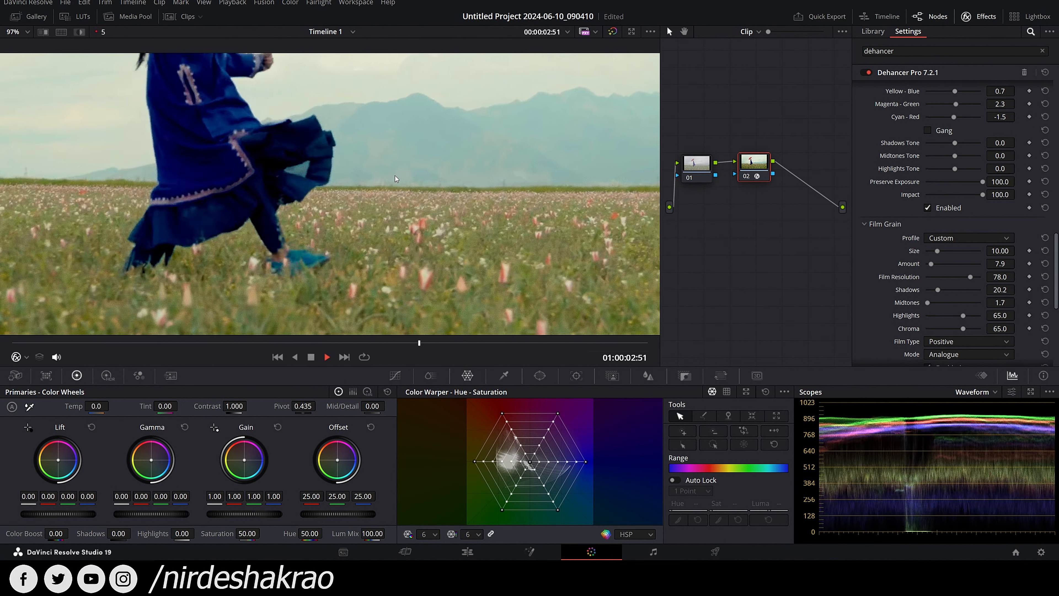
key("space")
scroll(462, 153, "down", 1)
left_click_drag(462, 153, 396, 227)
scroll(396, 227, "down", 6)
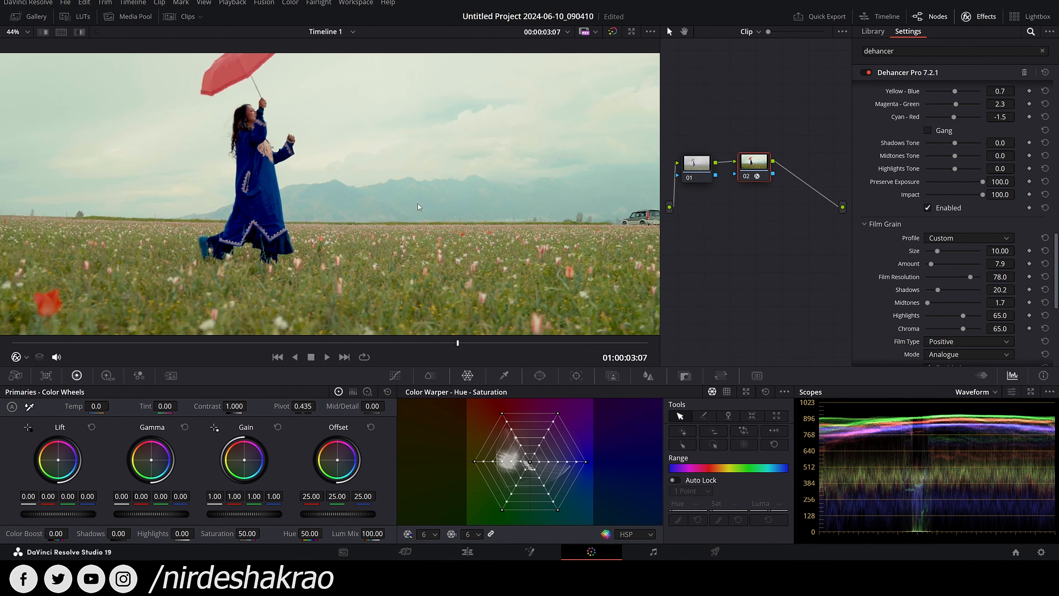
scroll(437, 206, "down", 1)
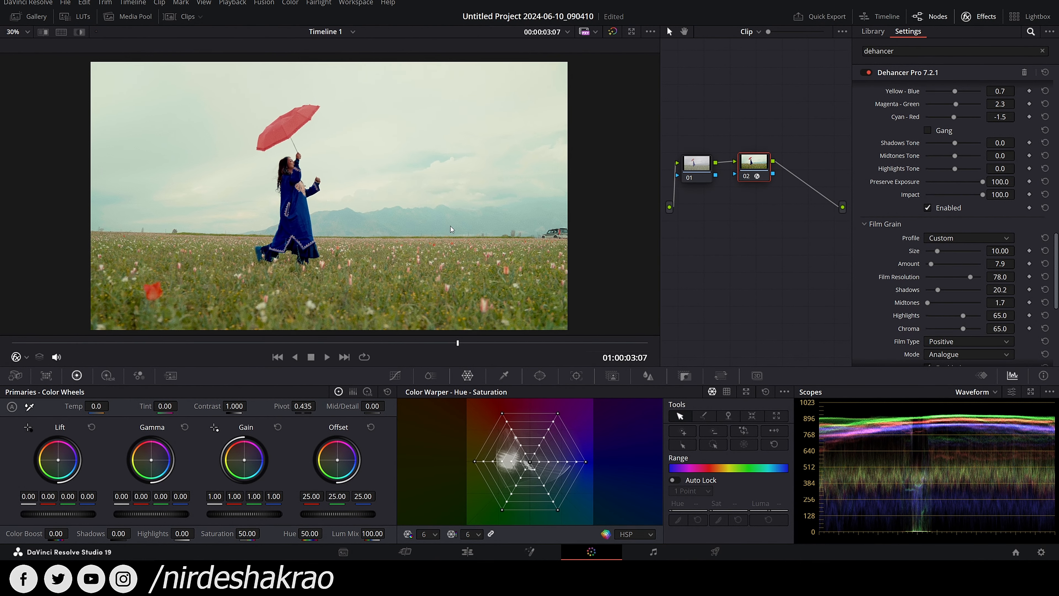
scroll(947, 334, "down", 1)
scroll(946, 334, "down", 1)
scroll(365, 297, "up", 3)
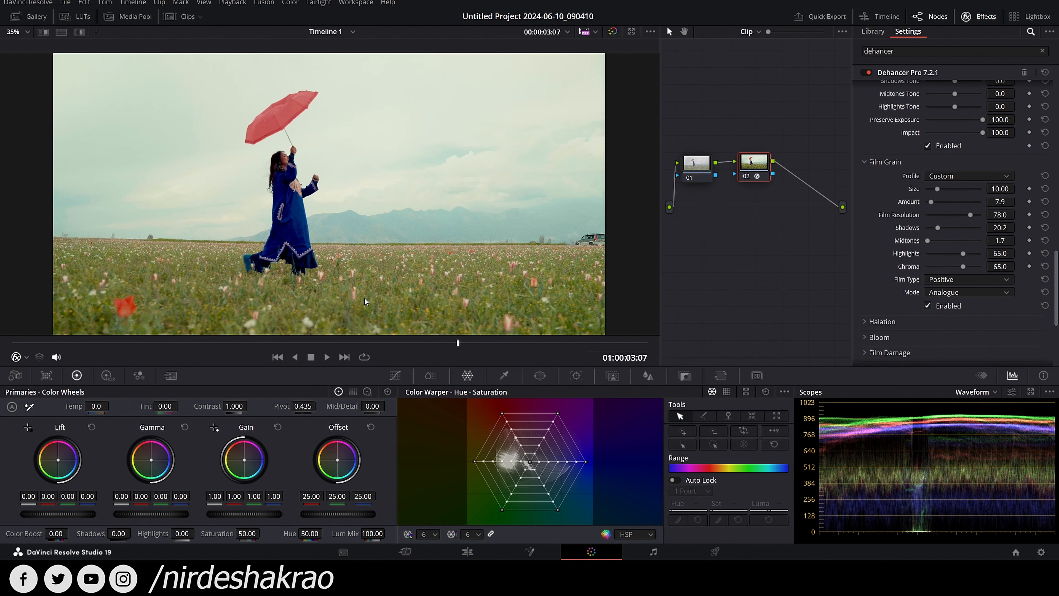
scroll(376, 270, "up", 1)
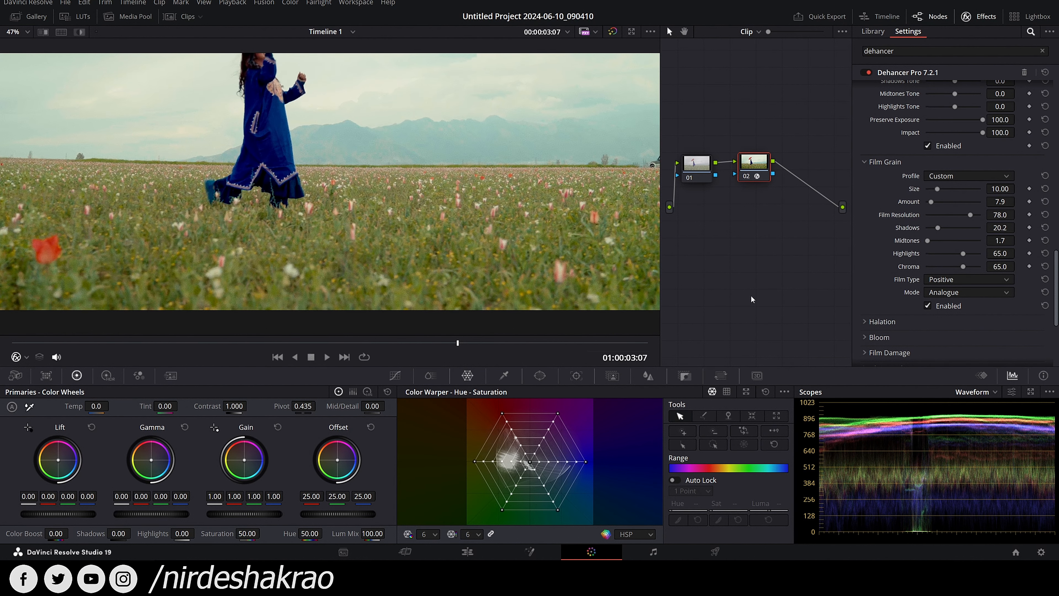
Step: Try Film Grain's Film Type as Negative, examine the grain over the sky and mountains, and switch it back to Positive
left_click(955, 280)
left_click(954, 293)
scroll(487, 138, "up", 5)
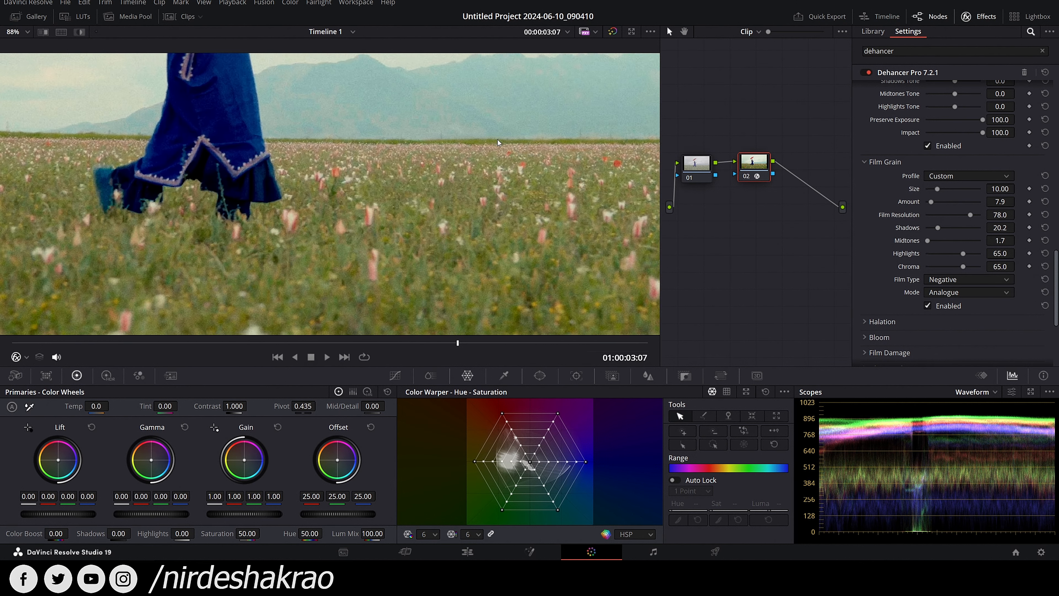
scroll(420, 150, "up", 5)
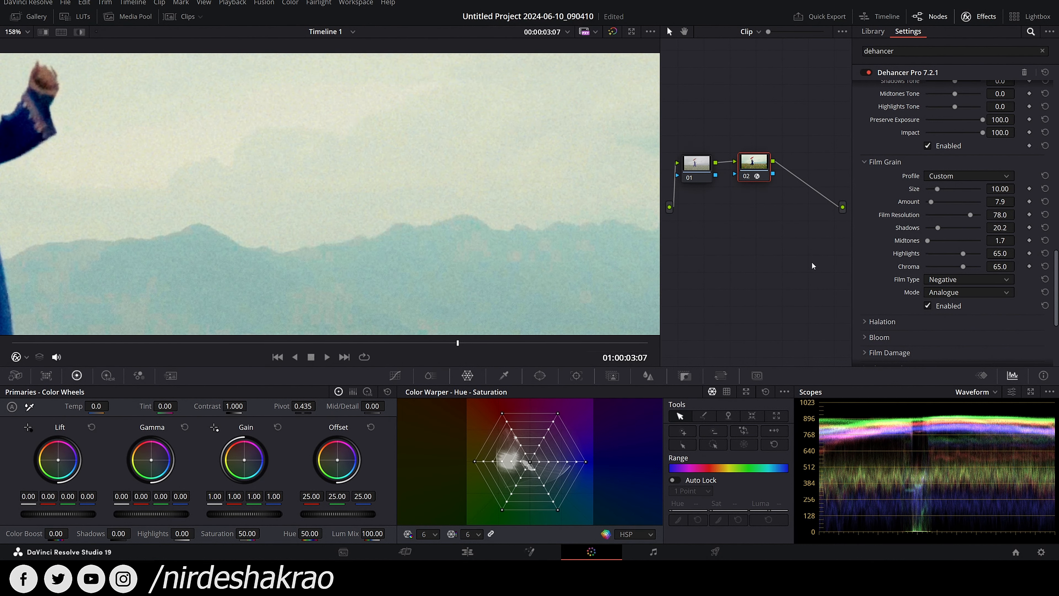
left_click(973, 279)
left_click(963, 302)
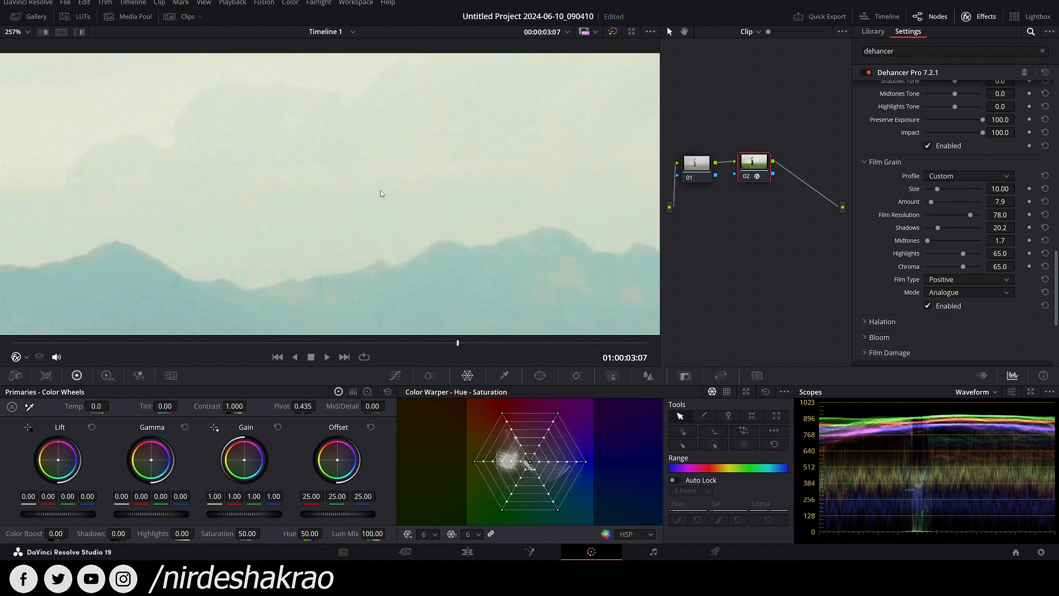
scroll(380, 190, "down", 2)
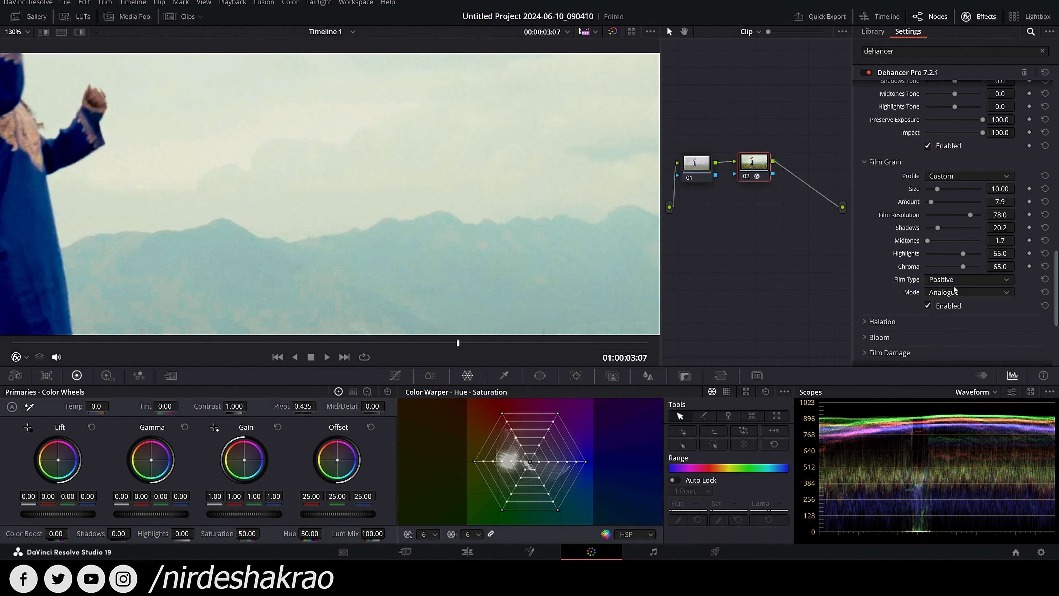
scroll(462, 278, "down", 3)
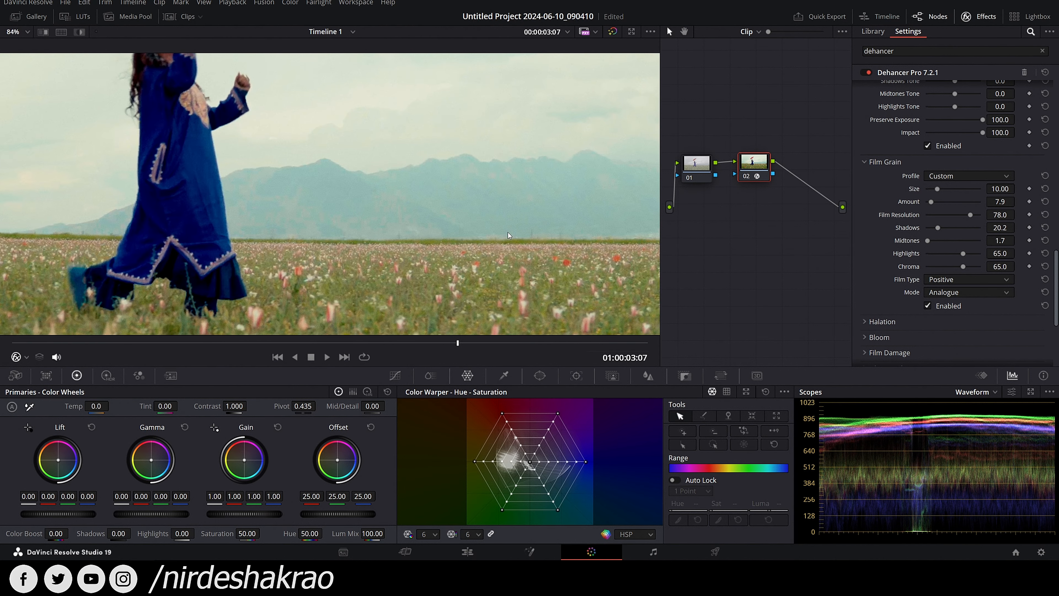
scroll(389, 253, "down", 5)
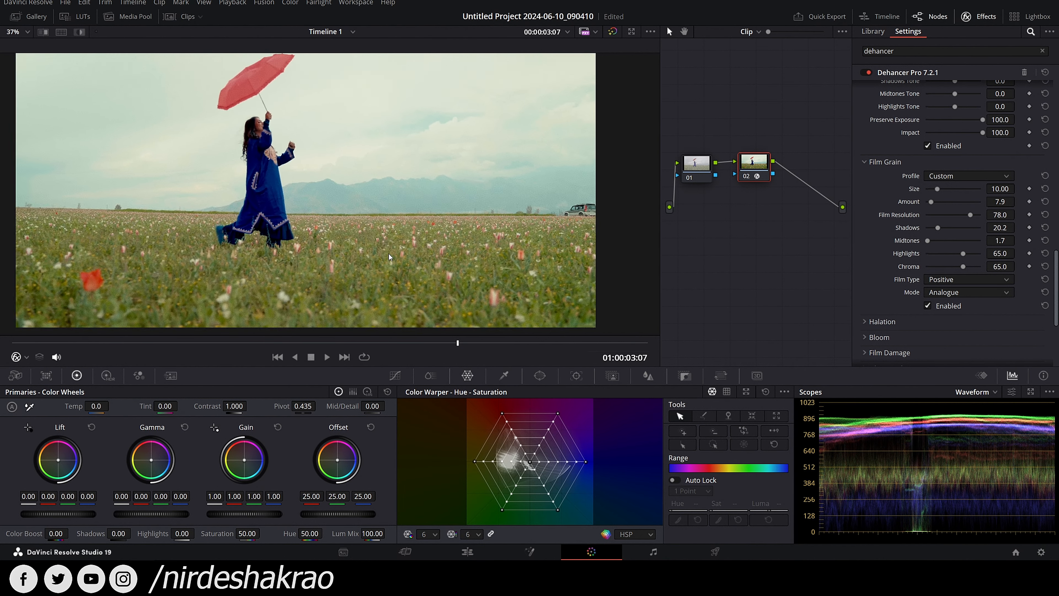
left_click_drag(451, 267, 445, 256)
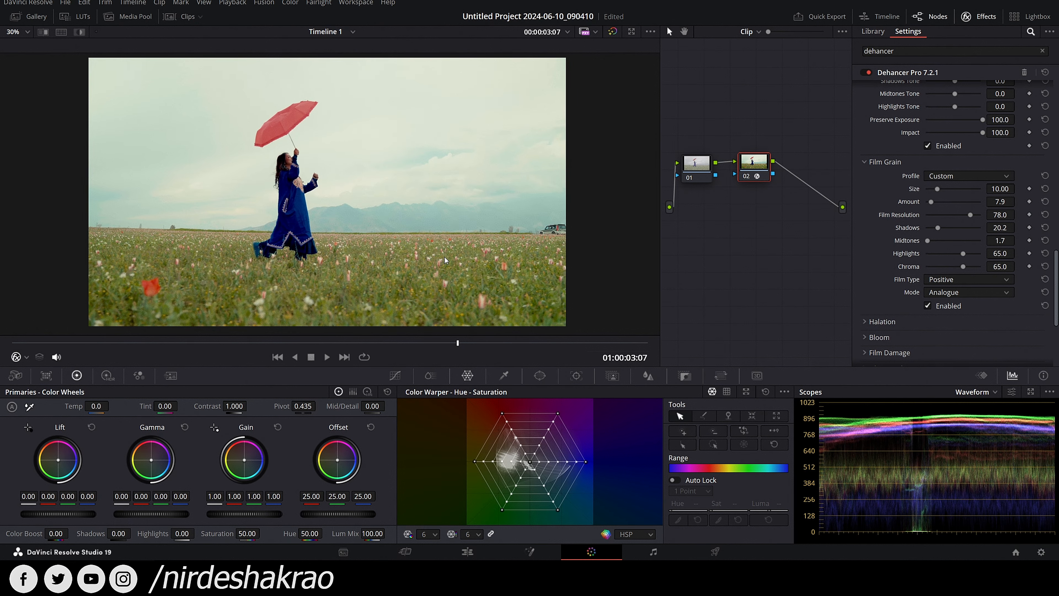
Step: Compare the clip before and after the complete grade by bypassing and restoring the nodes several times
key("alt+d")
key("alt+d")
key("alt+d")
key("alt+d")
key("alt+d")
Step: Expand Dehancer Pro's Halation group and enable the effect
scroll(912, 302, "down", 5)
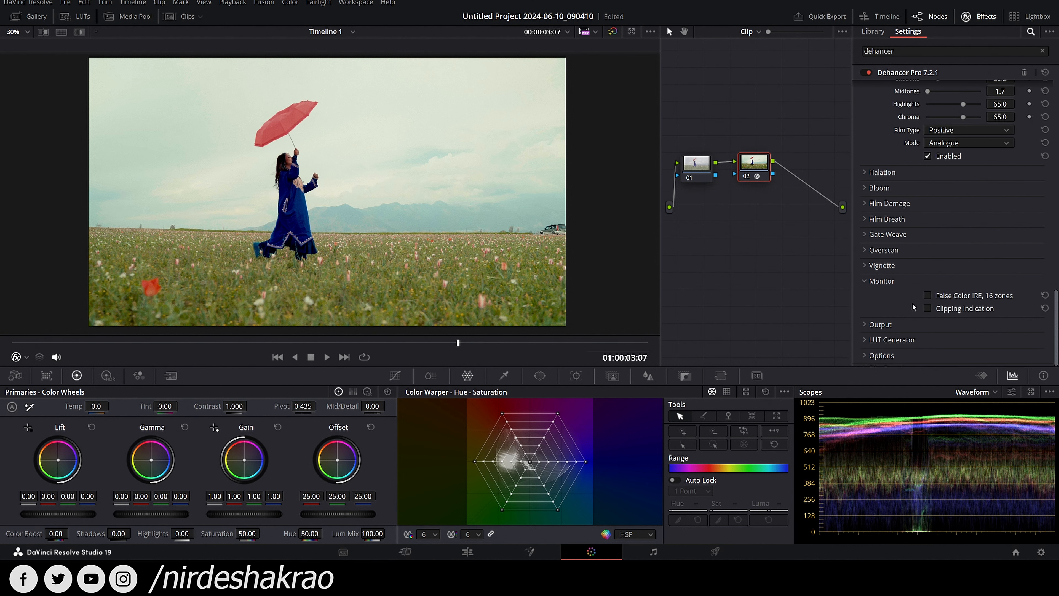
left_click(864, 172)
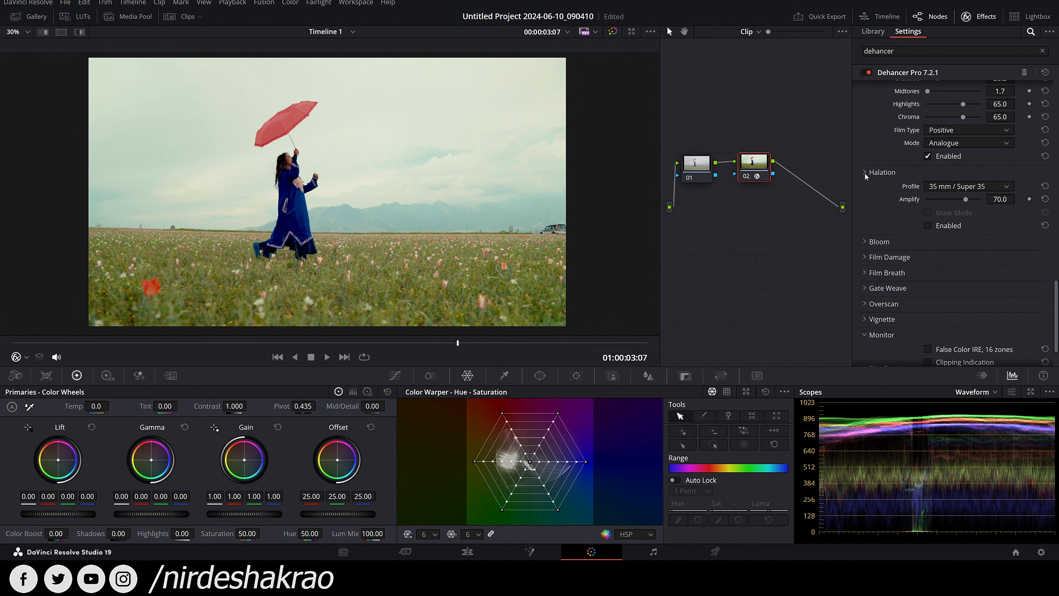
left_click(927, 225)
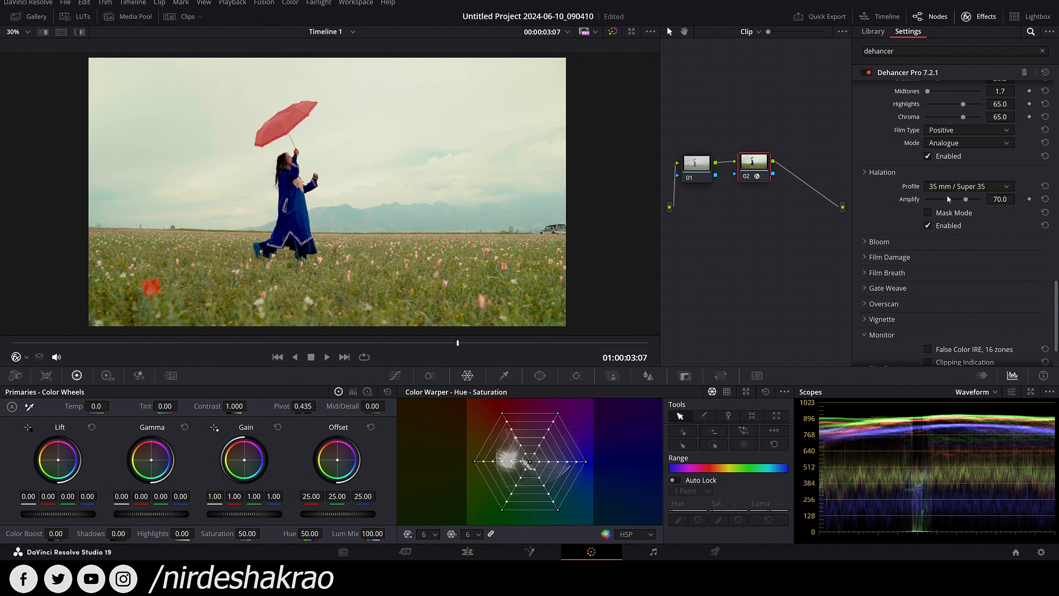
Step: Try the Halation profiles 65 mm / 70 mm No Remjet, 35 mm / Super 35 No Remjet and Custom, and reset the profile to its default
left_click(966, 186)
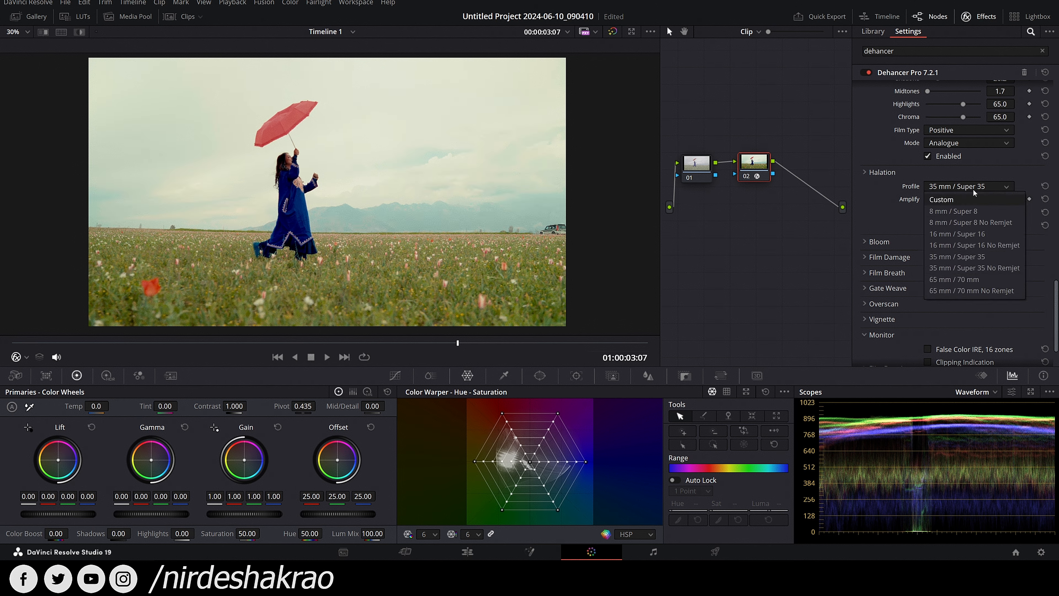
left_click(986, 291)
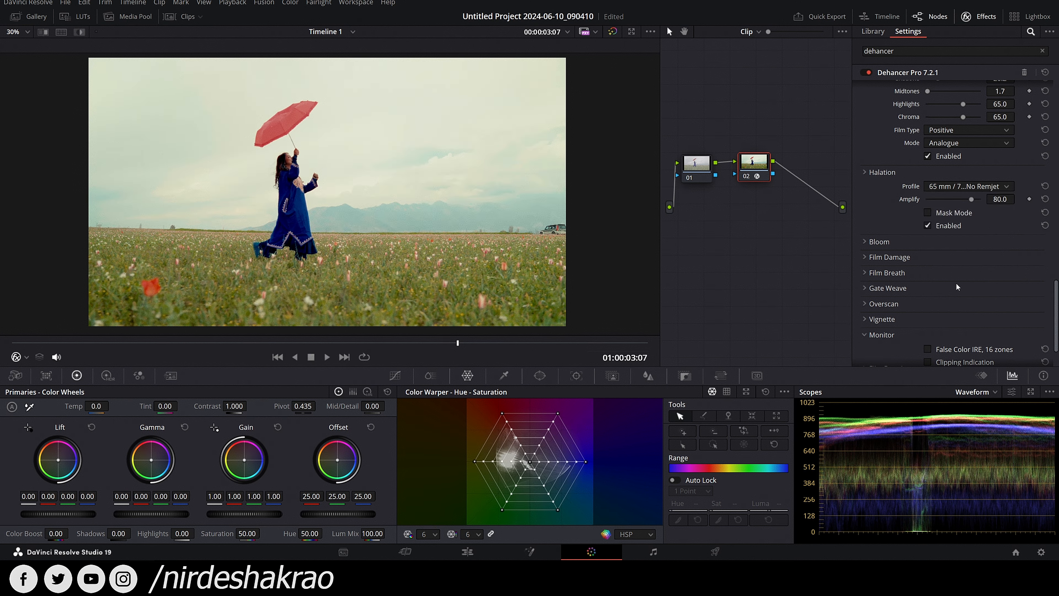
left_click(967, 189)
left_click(950, 274)
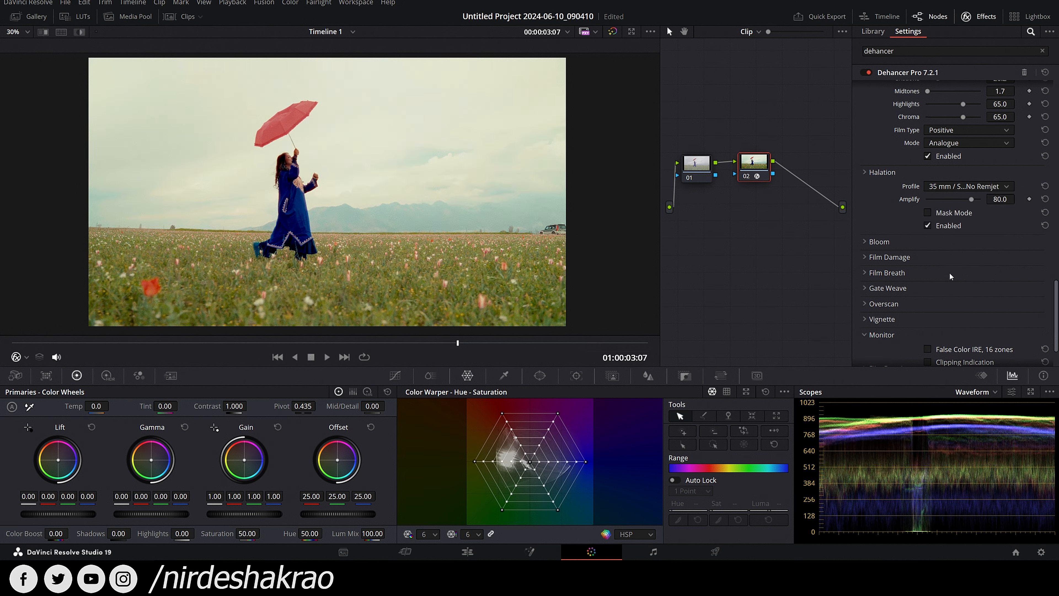
left_click(947, 188)
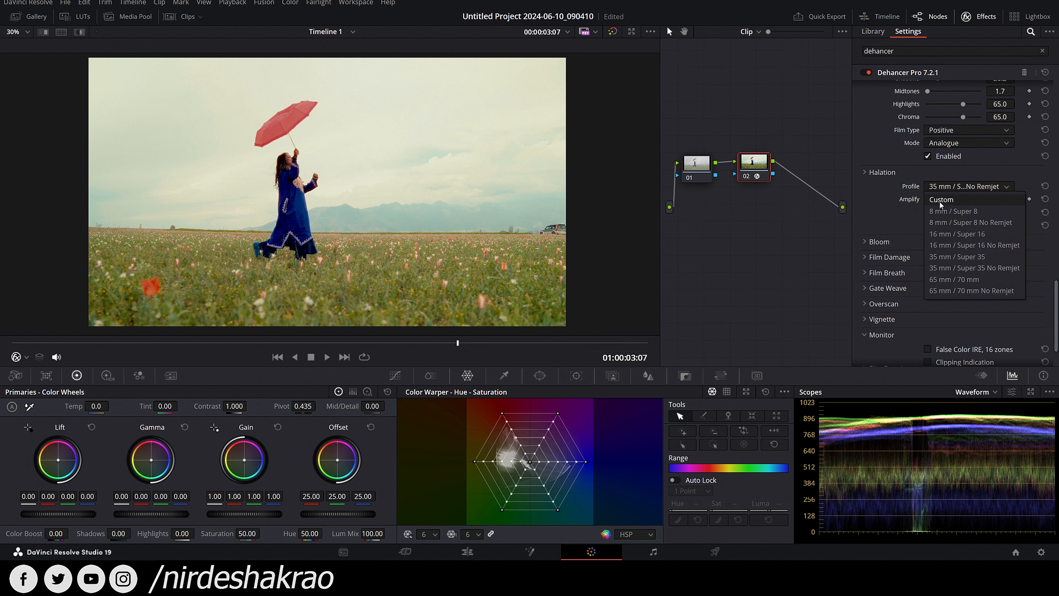
left_click(940, 202)
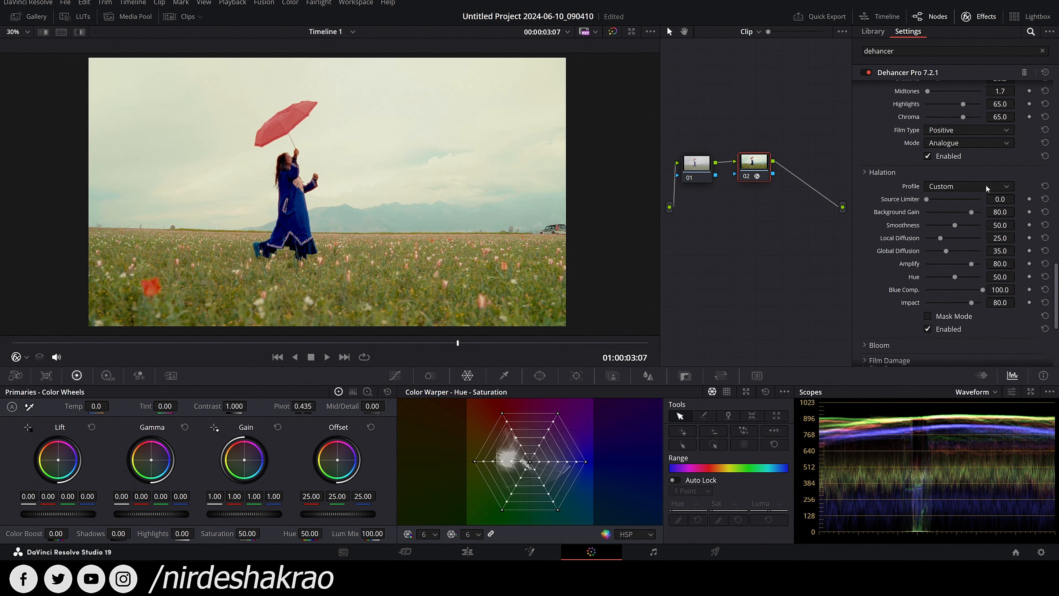
left_click(1042, 187)
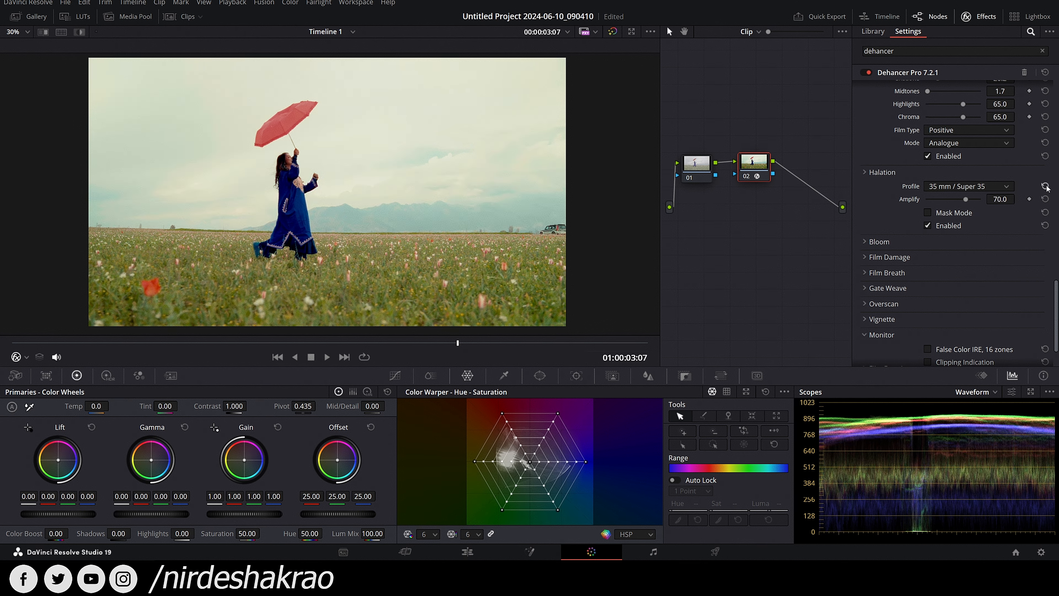
Step: Compare the picture with and without Halation and magnify the woman and umbrella
left_click(926, 225)
left_click(926, 225)
left_click(926, 226)
left_click(927, 225)
scroll(310, 226, "up", 6)
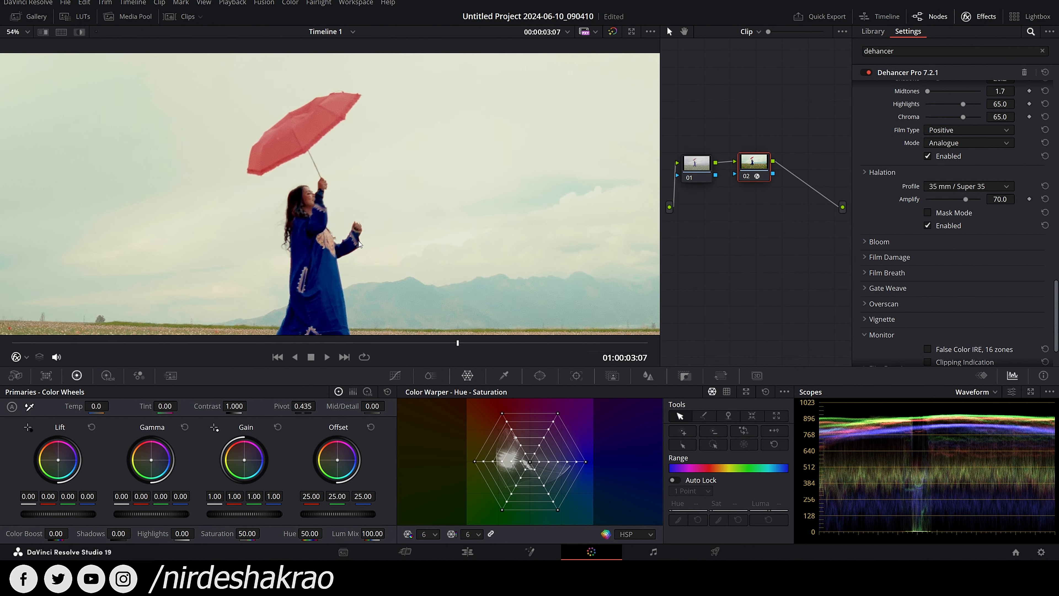
Step: Turn on the Halation's Mask Mode and raise its Amplify to 100.0
left_click(927, 213)
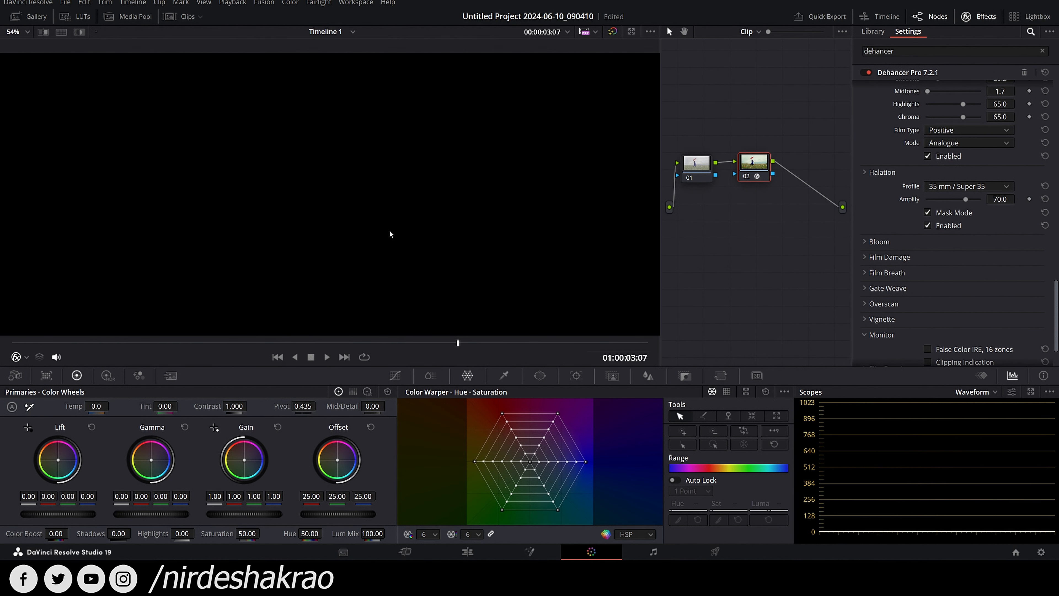
scroll(419, 241, "down", 5)
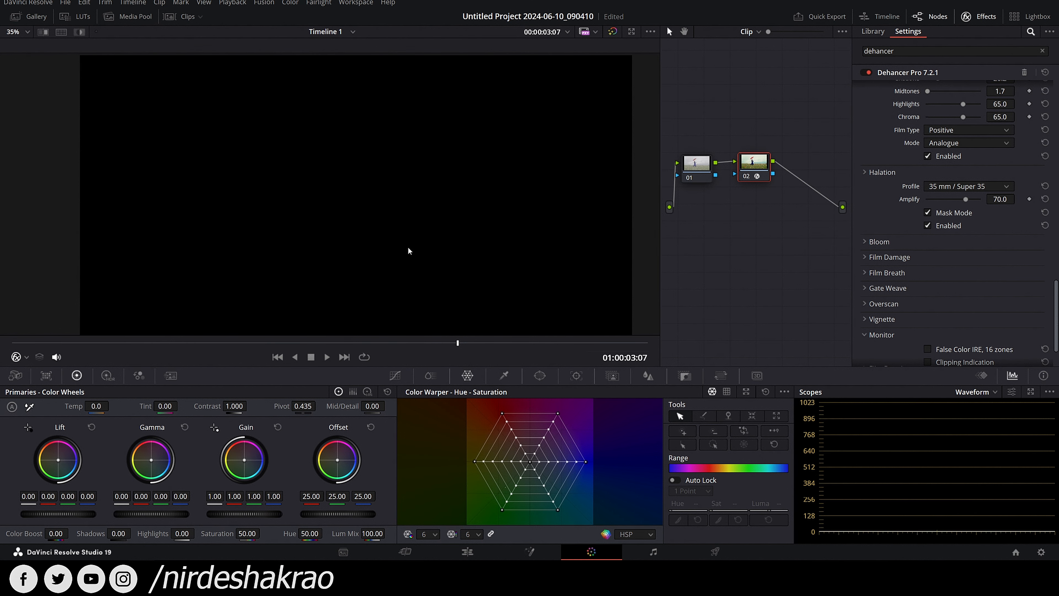
scroll(413, 200, "down", 1)
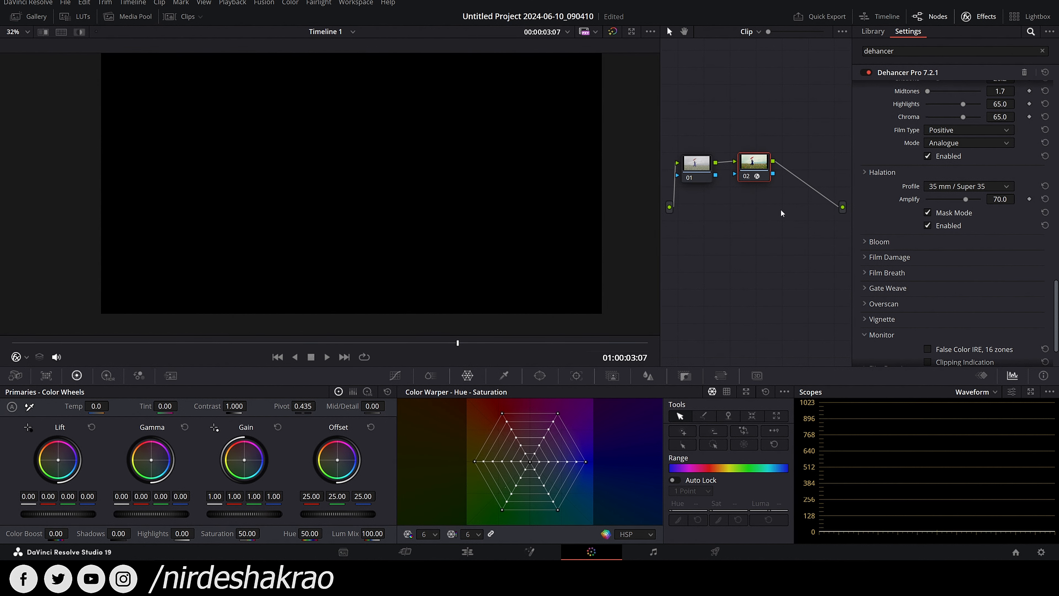
left_click_drag(988, 199, 871, 206)
mouse_move(516, 243)
left_mouse_down()
mouse_move(504, 274)
mouse_move(513, 251)
left_mouse_up()
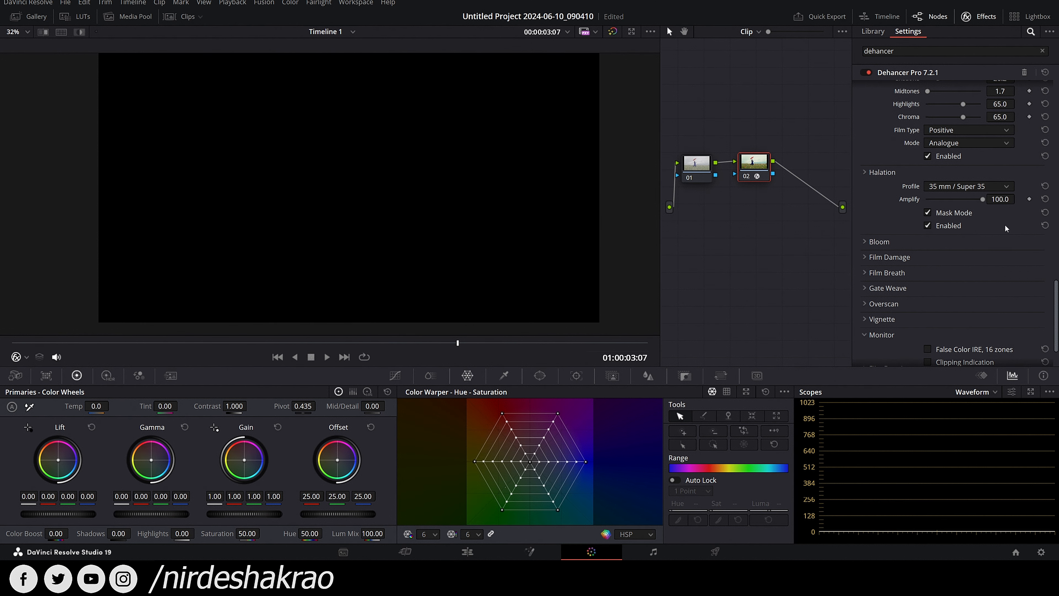
Step: Check the picture with Mask Mode off and on again, and switch the Halation profile to Custom
left_click(927, 213)
left_click(928, 213)
left_click(988, 185)
left_click(974, 191)
left_click(972, 187)
left_click(961, 201)
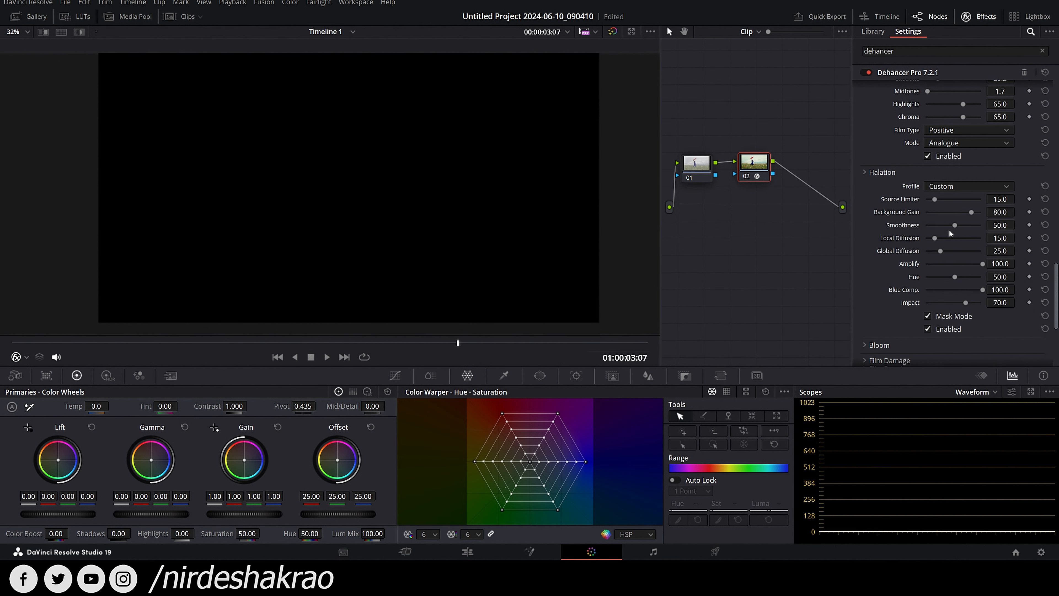
Step: Set Halation's Source Limiter 0.0, Background Gain 87.2, Smoothness 80.8, Local Diffusion 49.5, Global Diffusion 88.1, Blue Comp. 82.6 and Impact 100.0
left_click_drag(936, 199, 976, 251)
left_click_drag(983, 290, 972, 290)
mouse_move(965, 303)
left_mouse_down()
mouse_move(956, 304)
mouse_move(970, 303)
left_mouse_up()
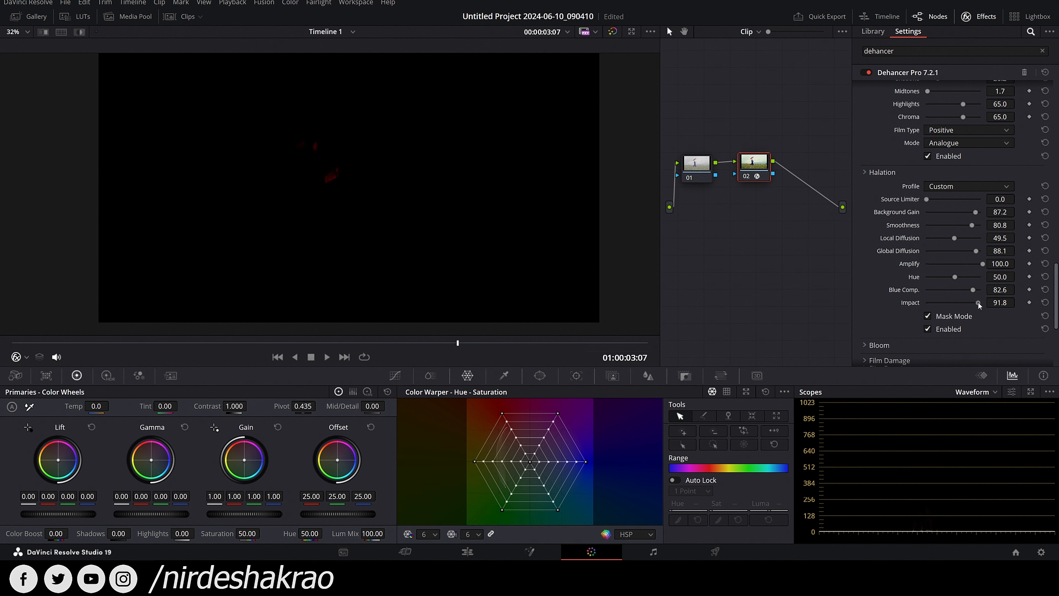
scroll(311, 183, "up", 3)
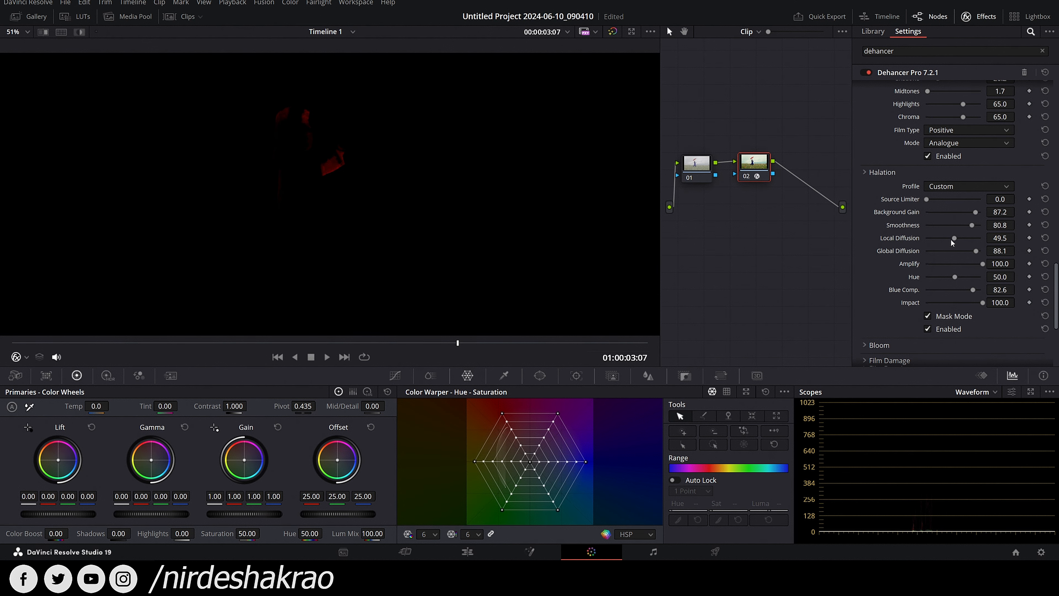
Step: Turn off Mask Mode and compare the woman's edges and the flowers with Halation on and off at different magnifications
left_click(927, 316)
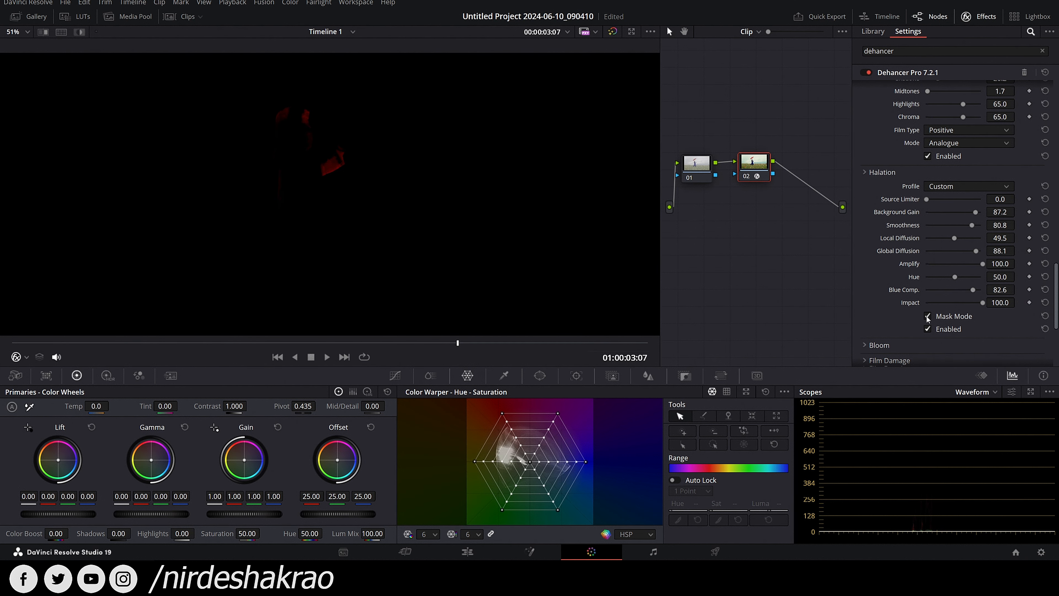
scroll(327, 167, "down", 3)
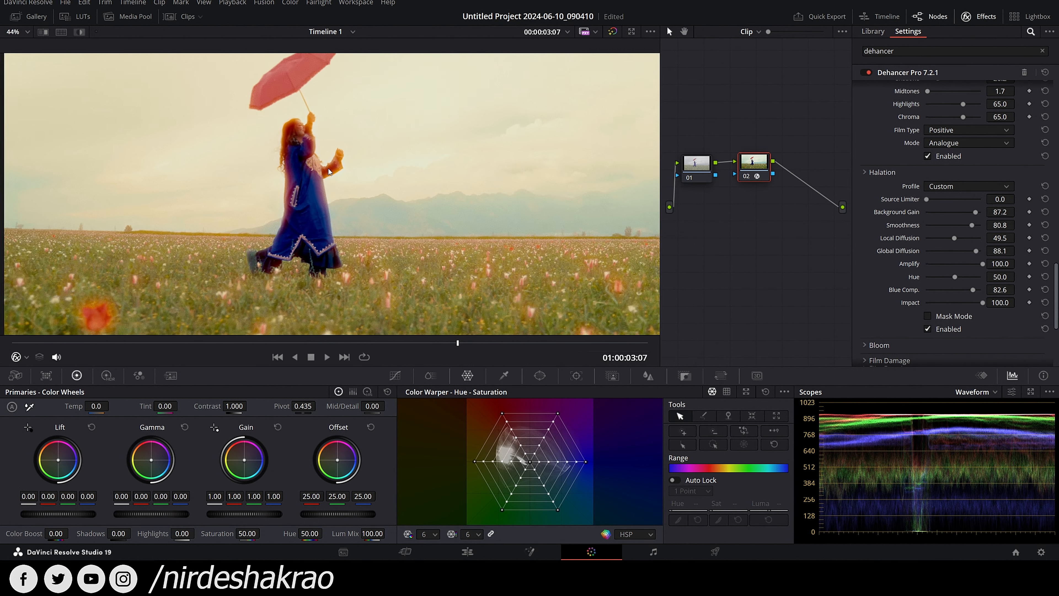
scroll(327, 175, "up", 3)
scroll(348, 222, "down", 2)
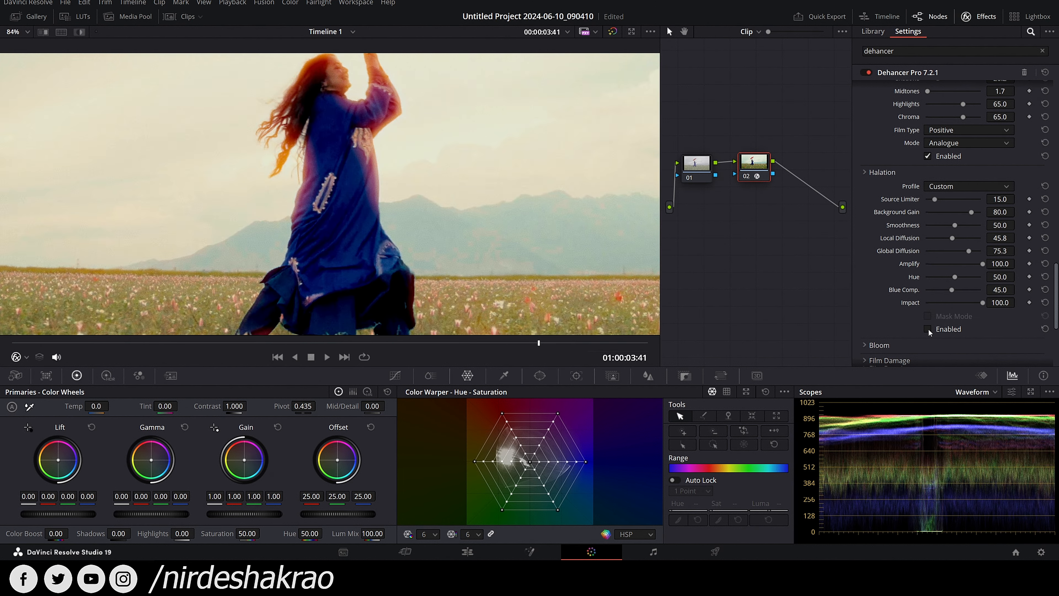
left_click(927, 329)
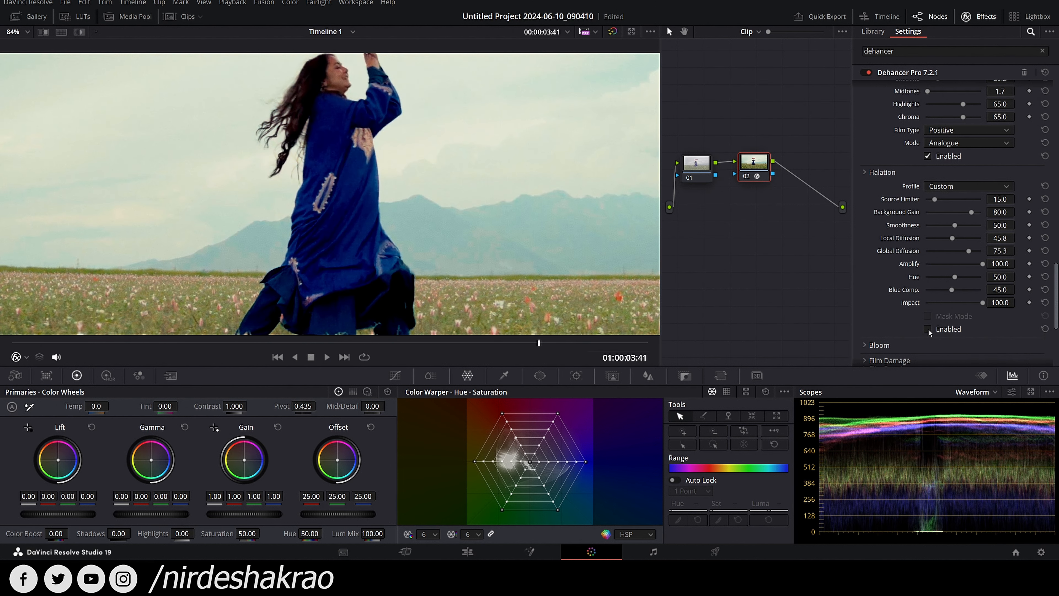
left_click(928, 329)
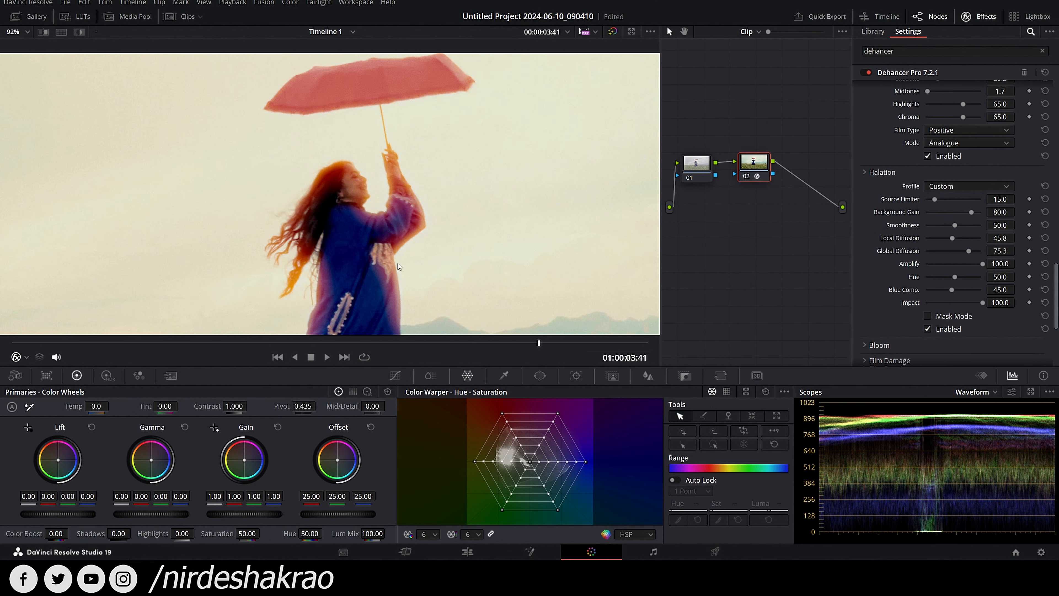
Step: Set the Halation's Source Limiter to 48.6 and Impact to 57.8, and check the result on and off and in playback
left_click_drag(380, 243, 391, 217)
left_click_drag(982, 306, 959, 306)
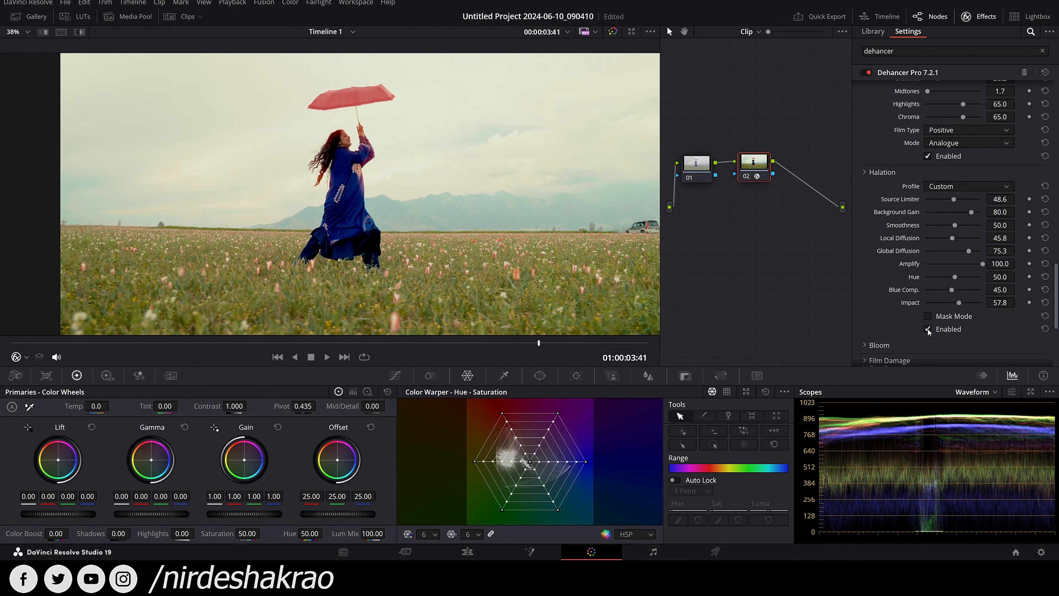
left_click(927, 329)
left_click(927, 329)
scroll(319, 252, "down", 2)
key("space")
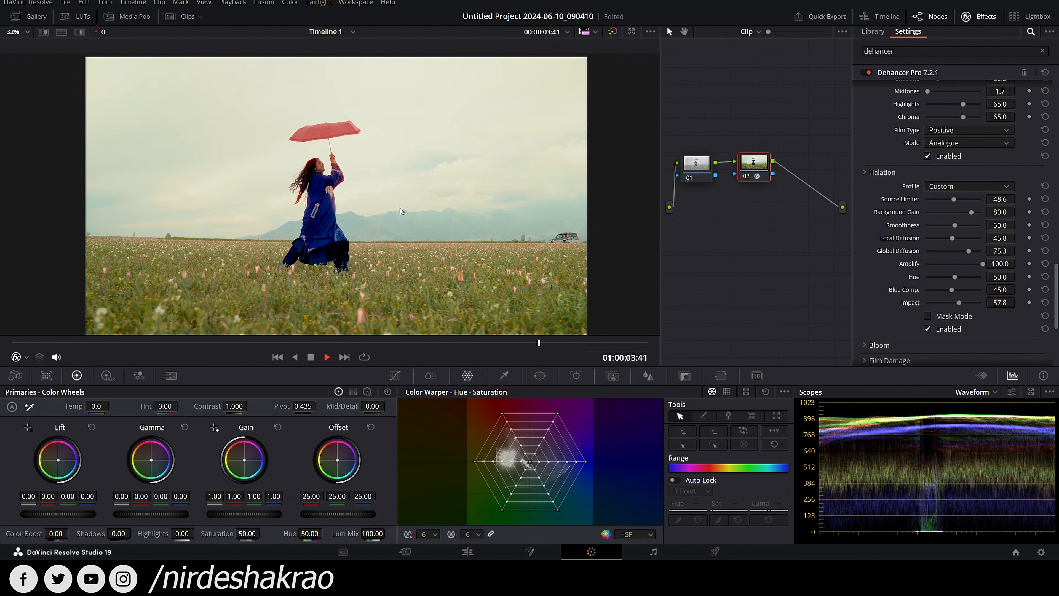
key("space")
Step: Enable Bloom with the 35 mm / Super 35 profile and compare the picture with and without it
scroll(902, 318, "down", 3)
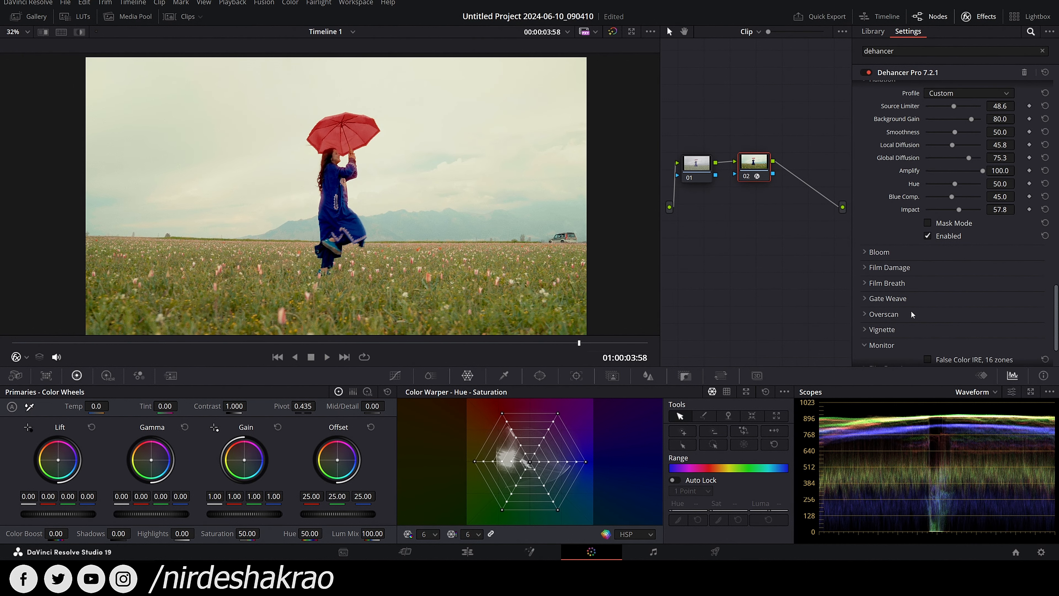
left_click(874, 252)
scroll(935, 269, "down", 1)
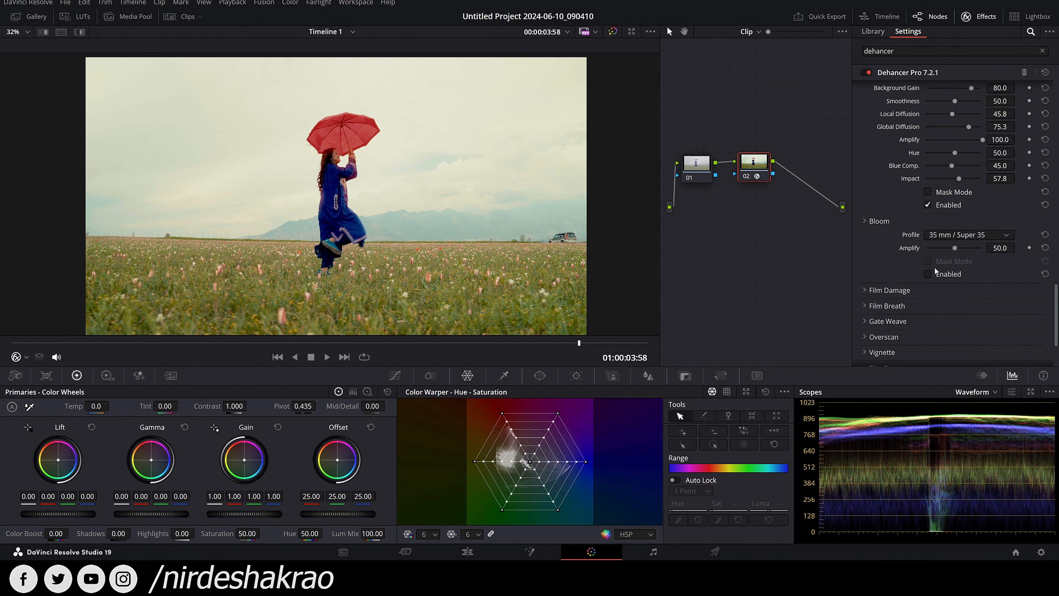
left_click(927, 275)
left_click(927, 277)
left_click(927, 277)
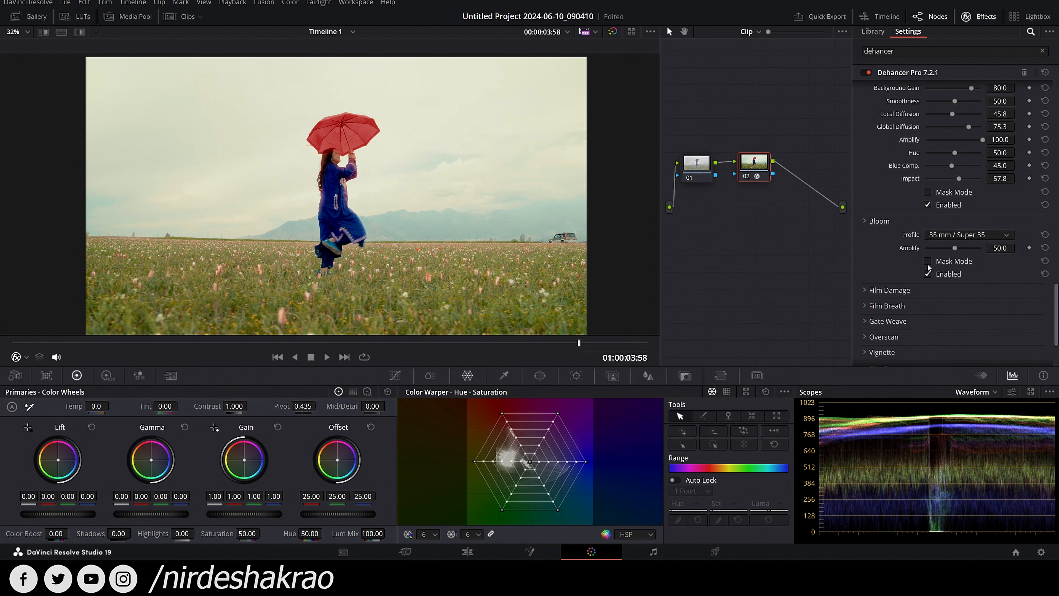
left_click(993, 234)
left_click(970, 266)
Step: Enable Film Damage with the 35 mm / Super 35 profile and examine its marks over the magnified sky during playback
scroll(886, 285, "down", 2)
left_click(867, 228)
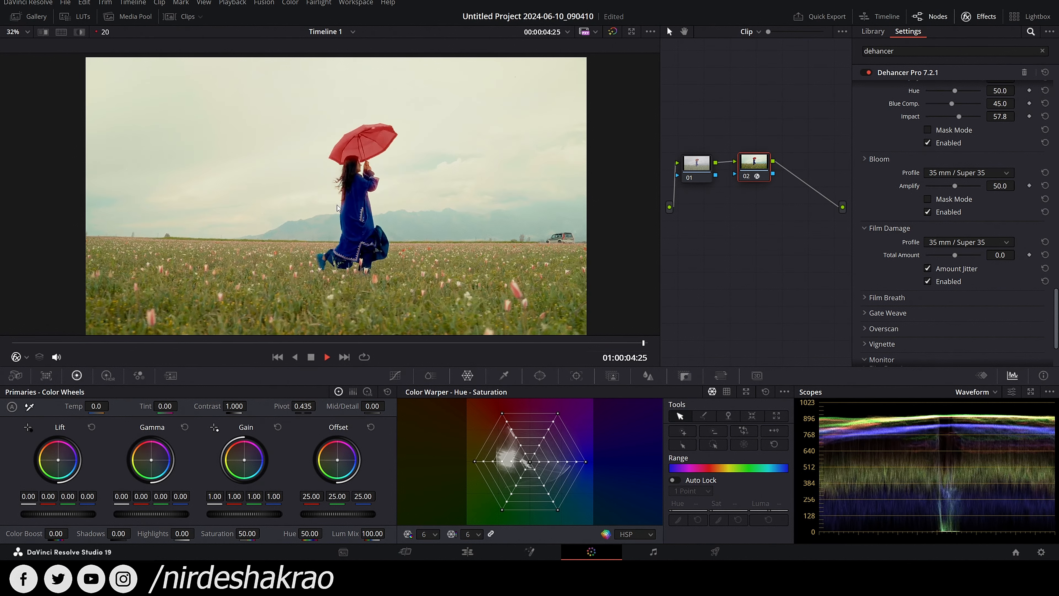
scroll(415, 221, "up", 3)
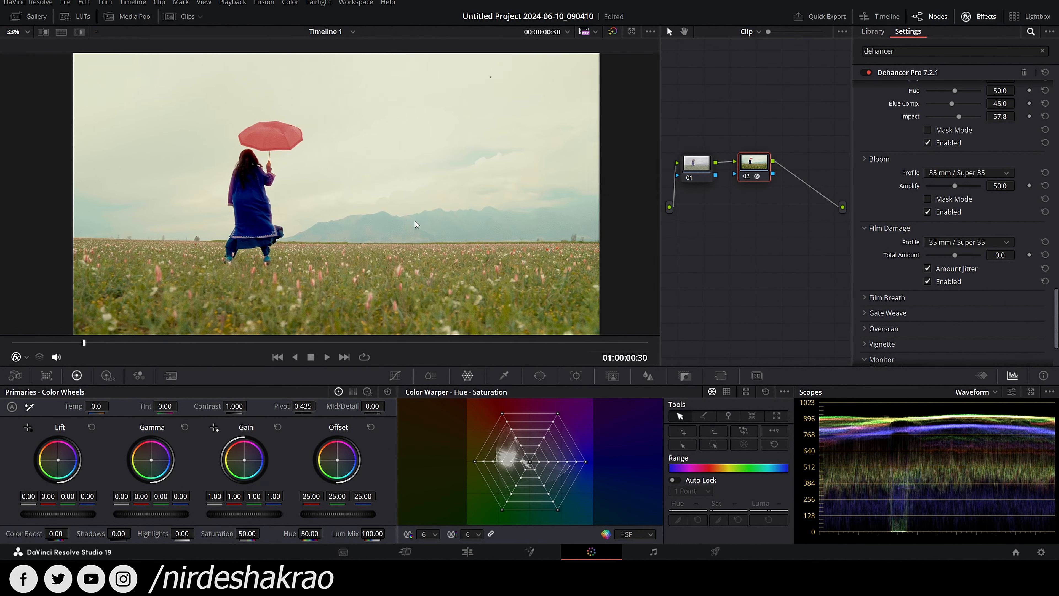
scroll(531, 242, "up", 5)
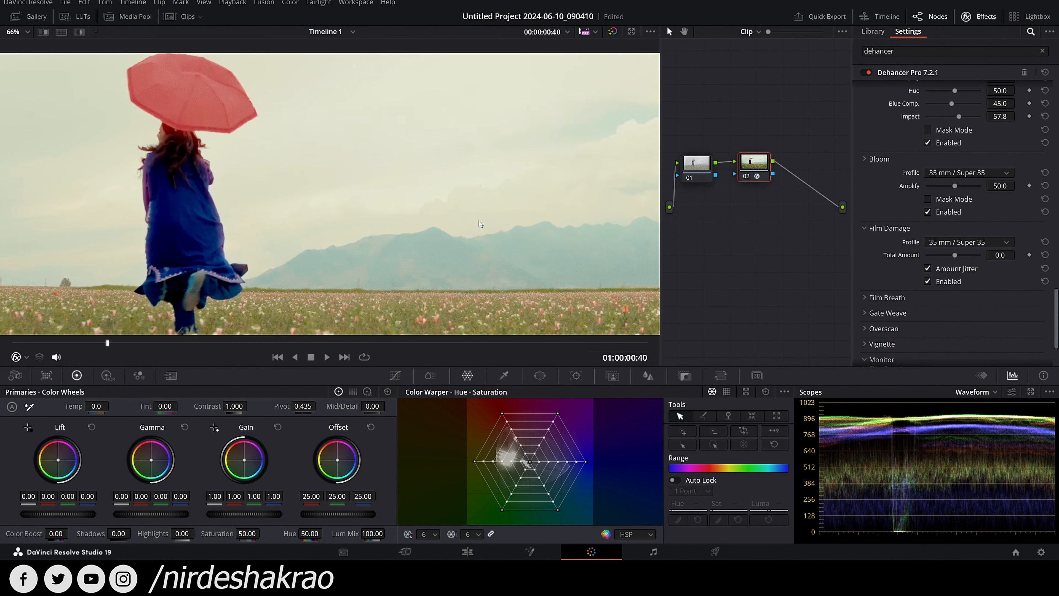
scroll(335, 208, "up", 2)
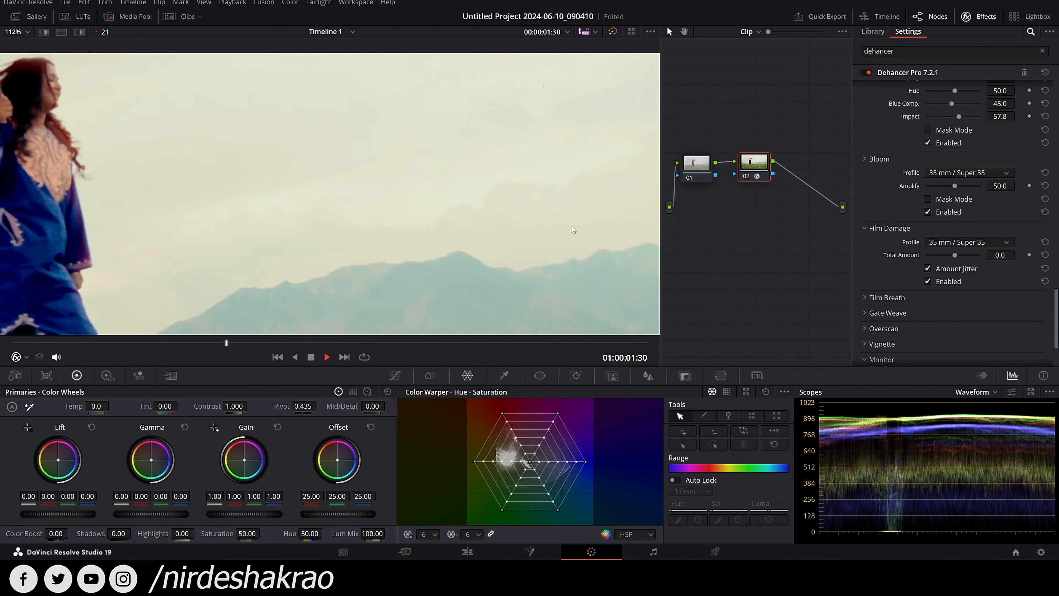
key("space")
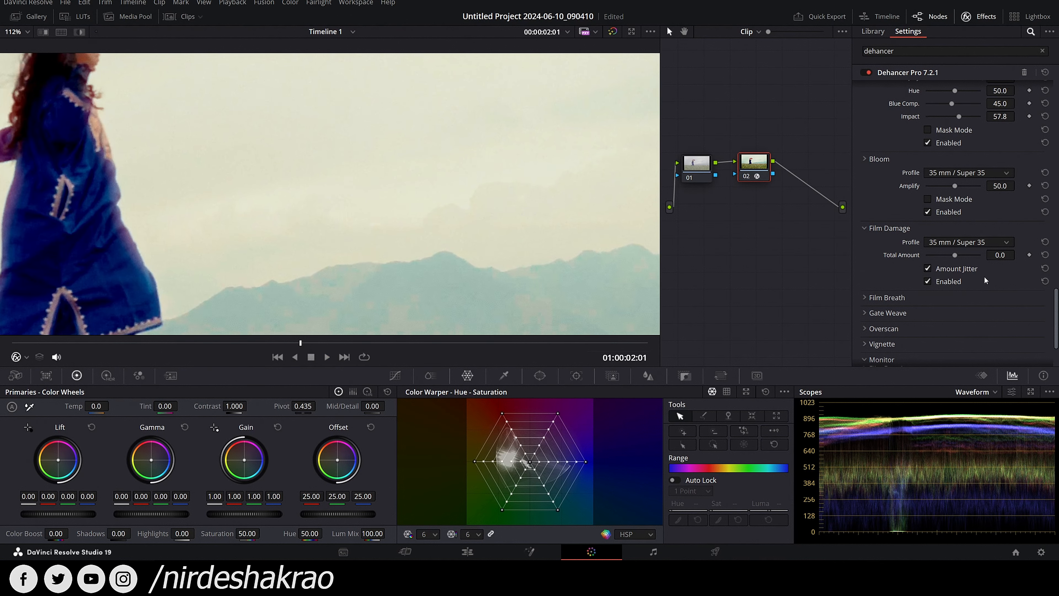
Step: Try Film Damage's Total Amount at 50.0 during playback, reset it to its default and play the clip again
left_click(999, 254)
key("space")
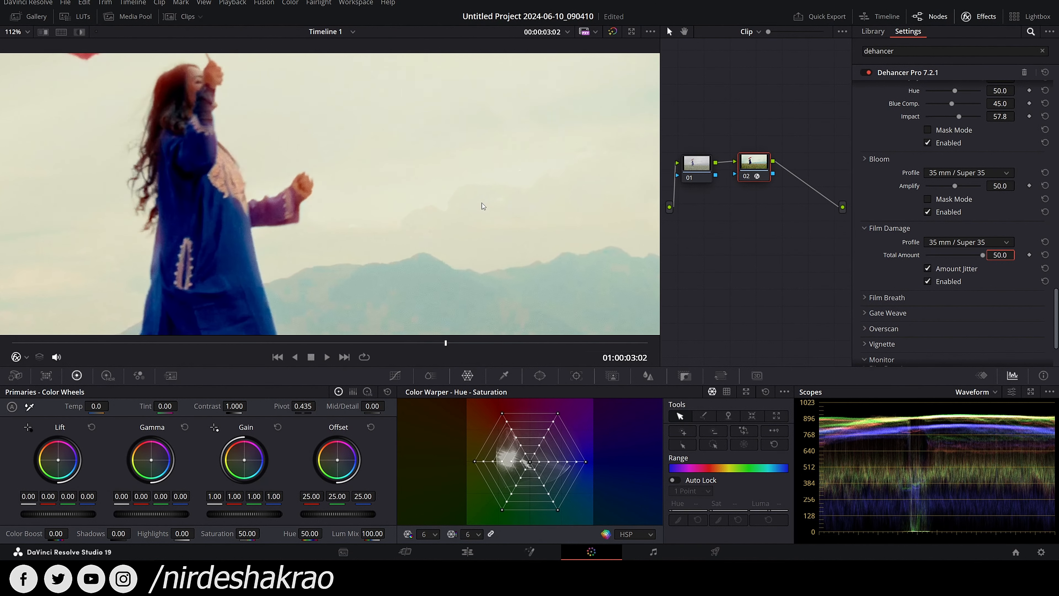
scroll(482, 202, "down", 6)
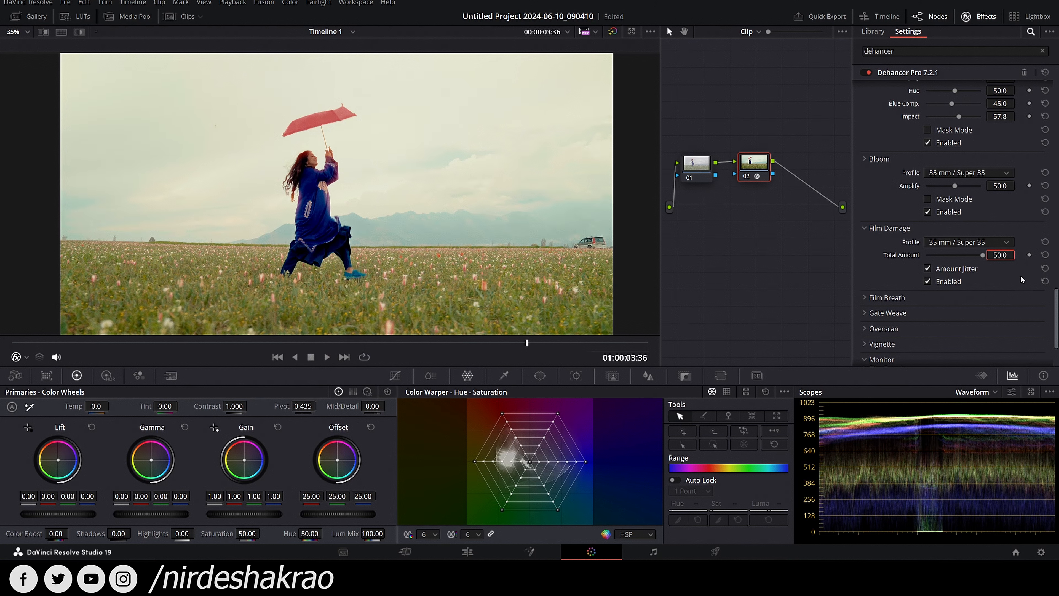
left_click(1044, 254)
key("space")
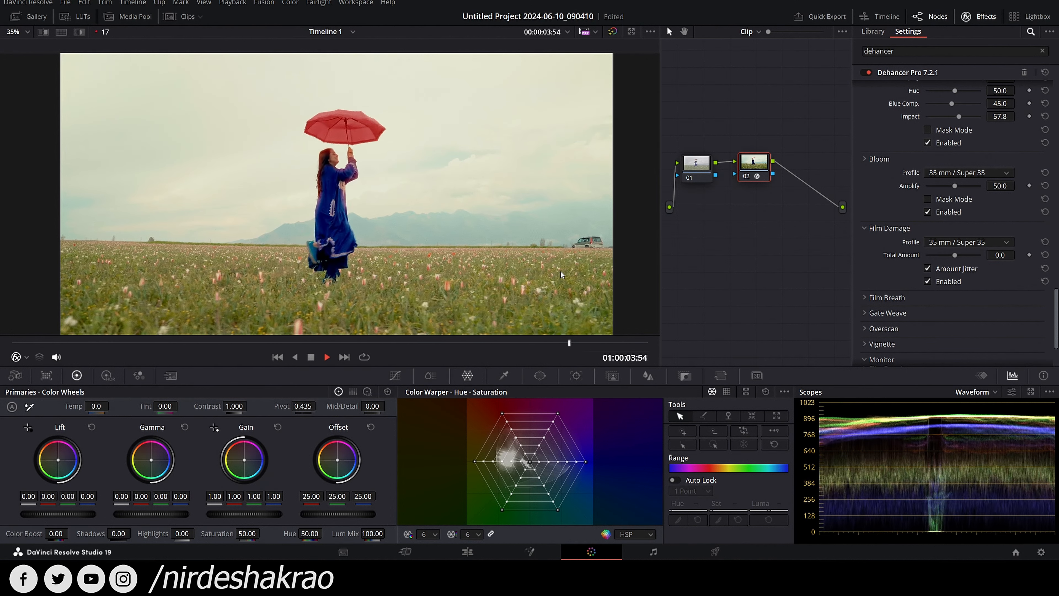
Step: Stop playback, recentre the picture in the viewer and enable Gate Weave with the 35 mm / Super 35 profile
key("space")
scroll(559, 278, "down", 2)
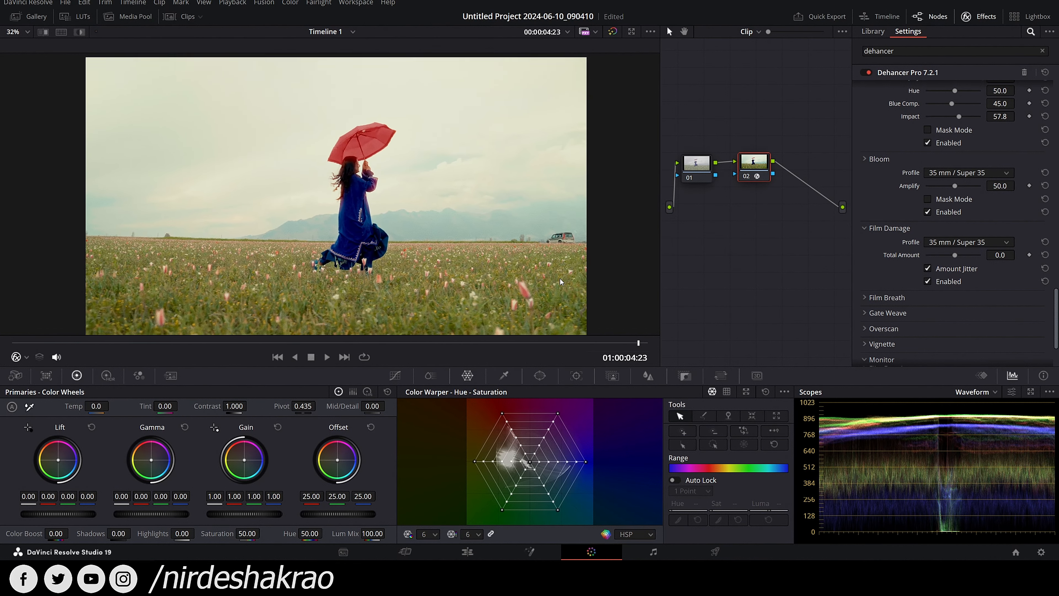
left_click_drag(547, 257, 551, 266)
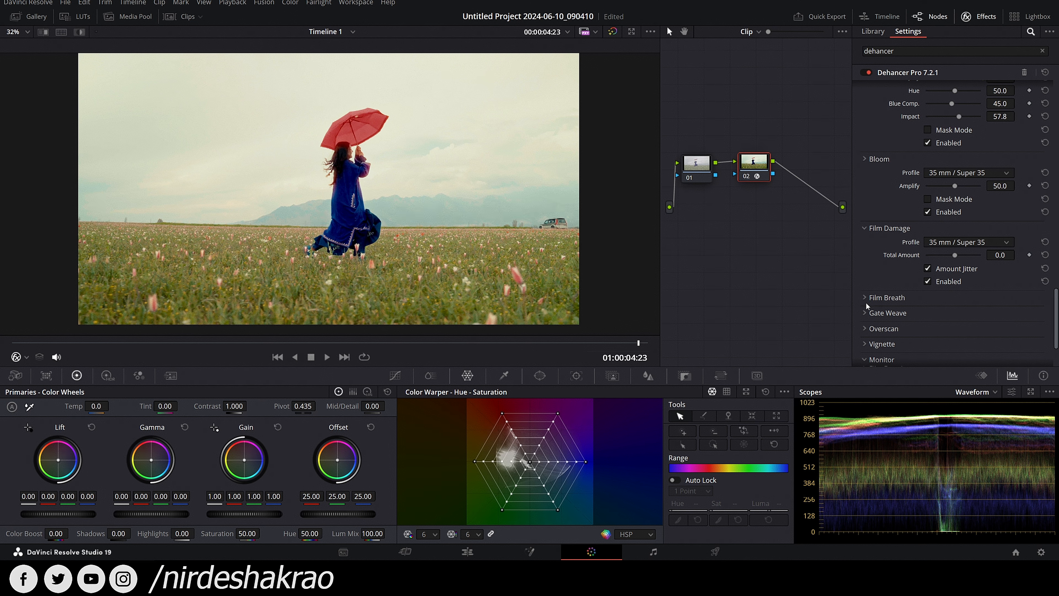
scroll(866, 299, "down", 3)
left_click(864, 236)
left_click(868, 236)
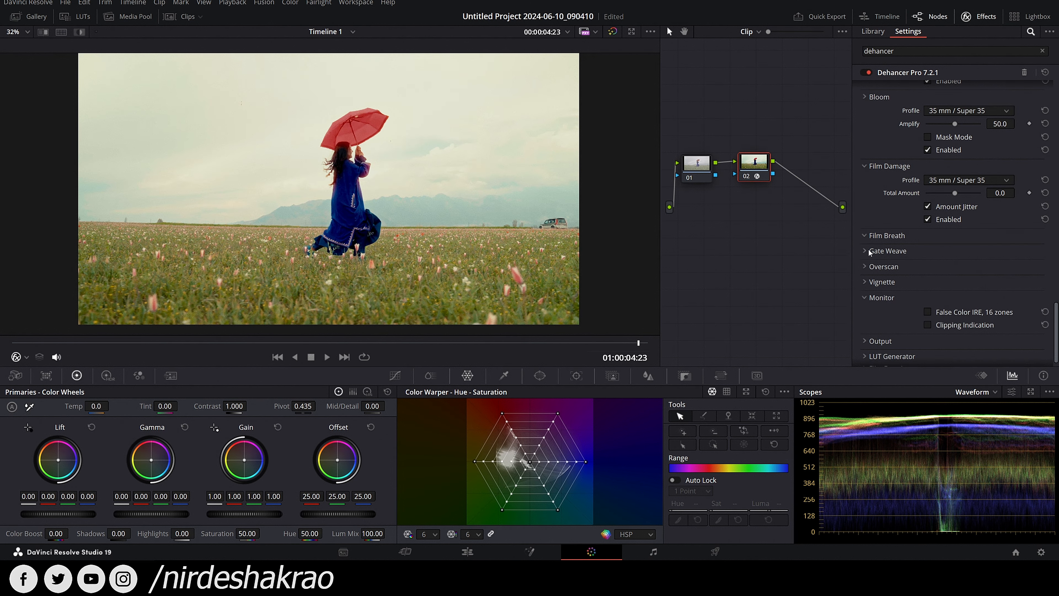
left_click(869, 251)
left_click(927, 293)
scroll(1007, 250, "down", 1)
left_click(1006, 249)
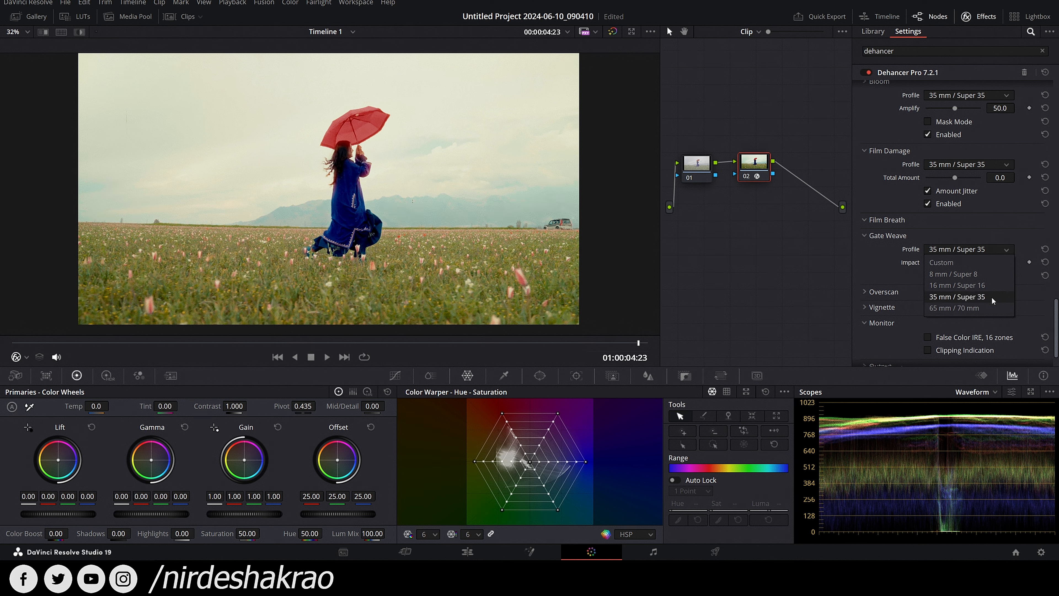
left_click(1013, 250)
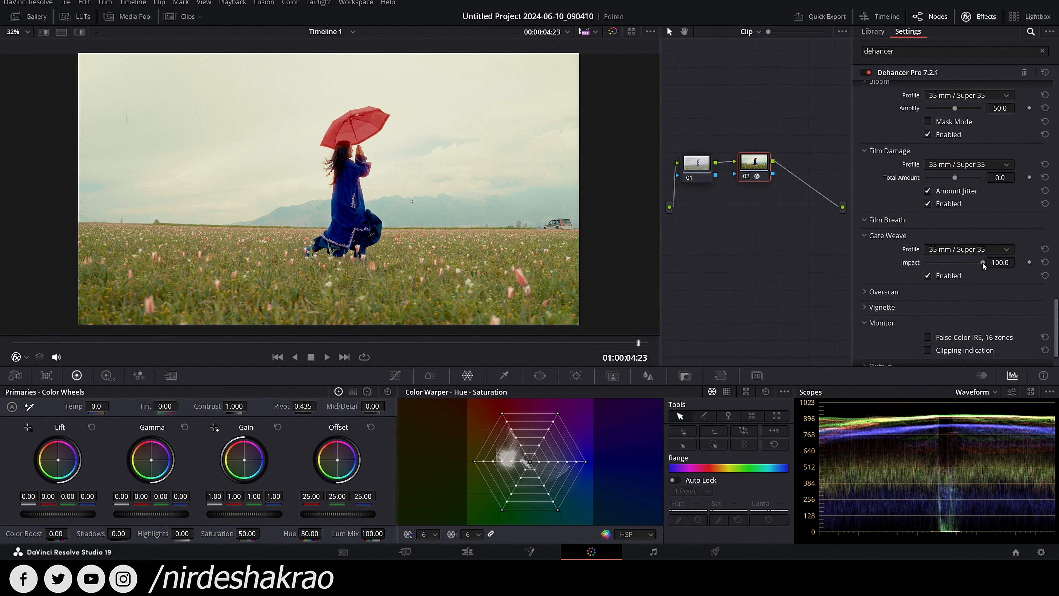
Step: Compare the picture with Gate Weave off and on, try its 65 mm / 70 mm and 16 mm / Super 16 profiles, and restore 35 mm / Super 35
left_click(927, 275)
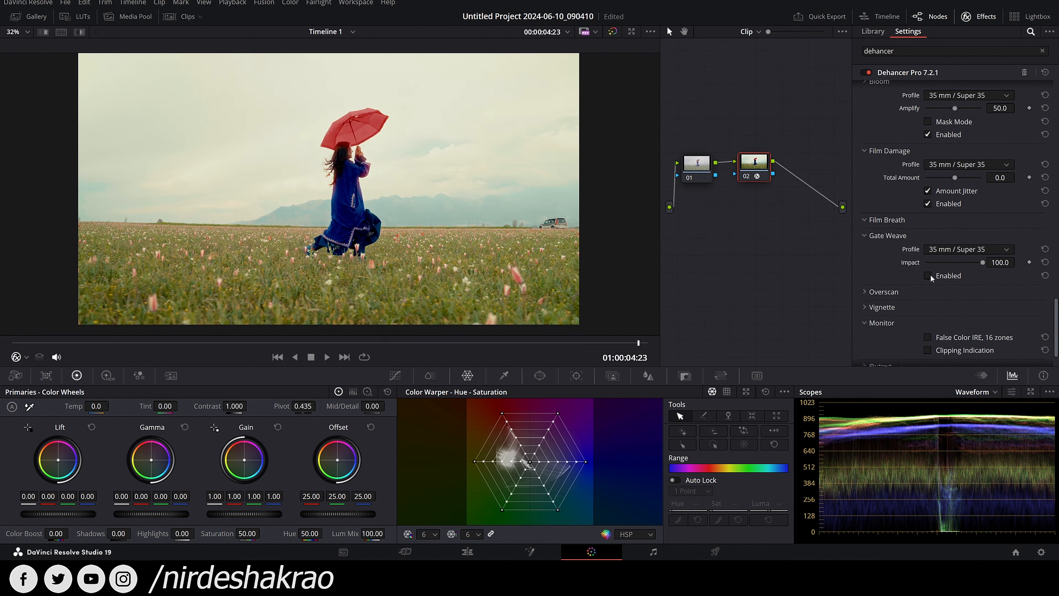
left_click(959, 249)
left_click(958, 307)
left_click(958, 249)
left_click(951, 281)
left_click(962, 251)
left_click(957, 293)
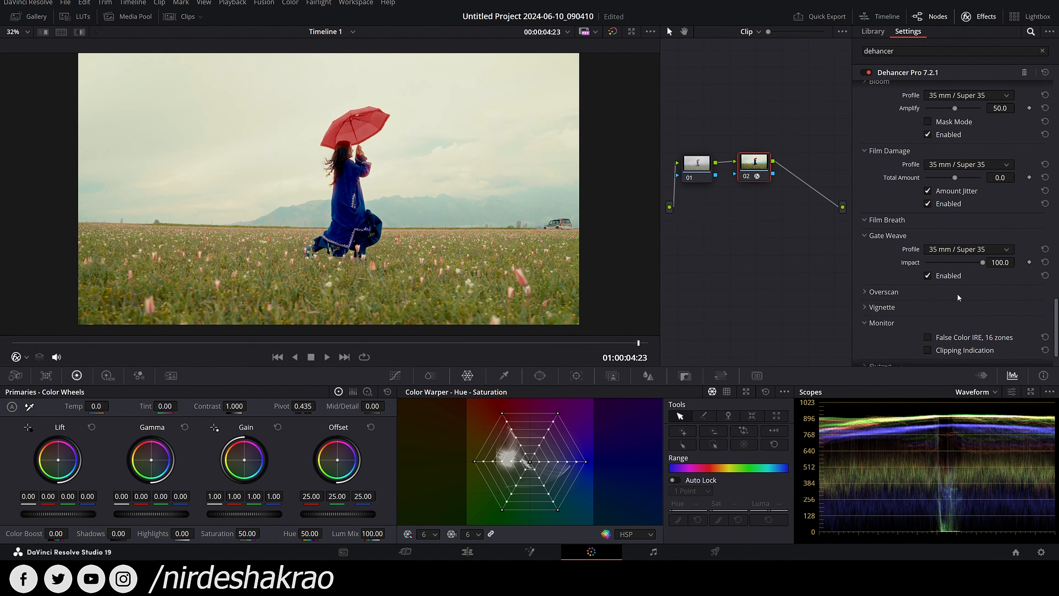
Step: Try Overscan with the Super 35mm 1.37:1 gate and disable it again
left_click(881, 297)
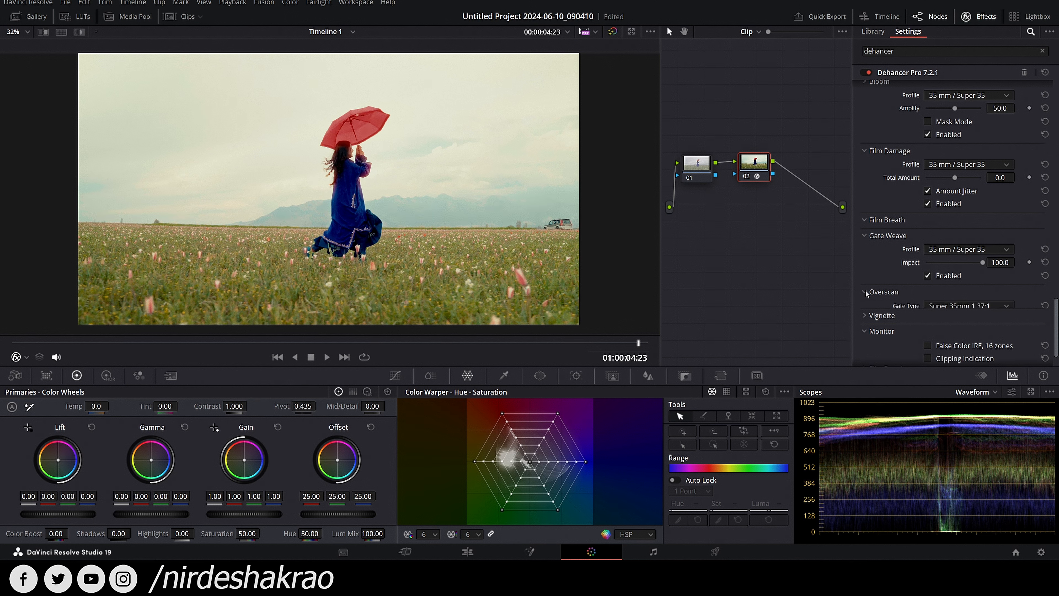
scroll(953, 302, "down", 4)
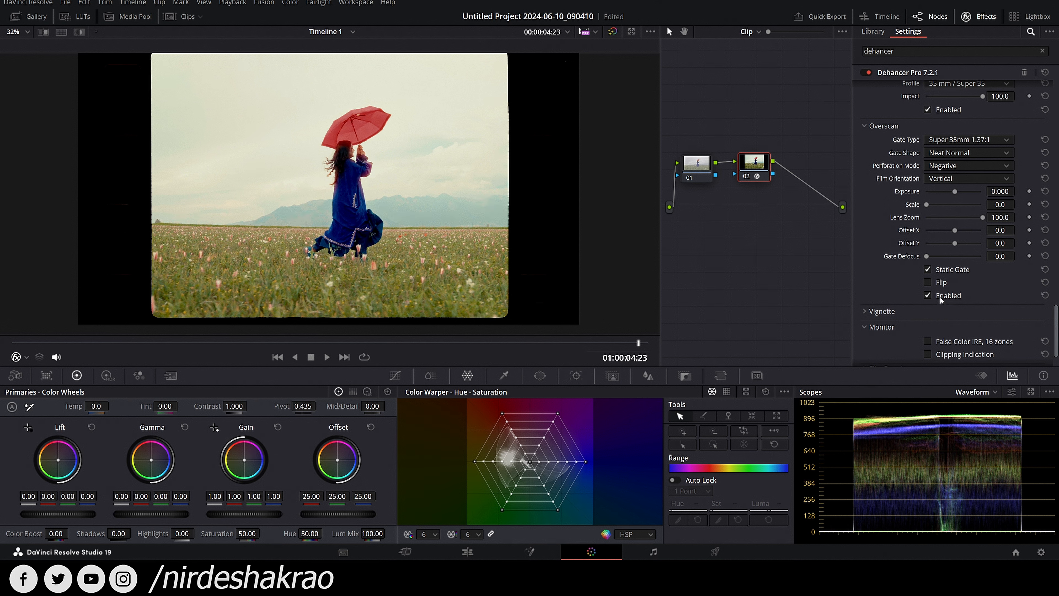
left_click(928, 295)
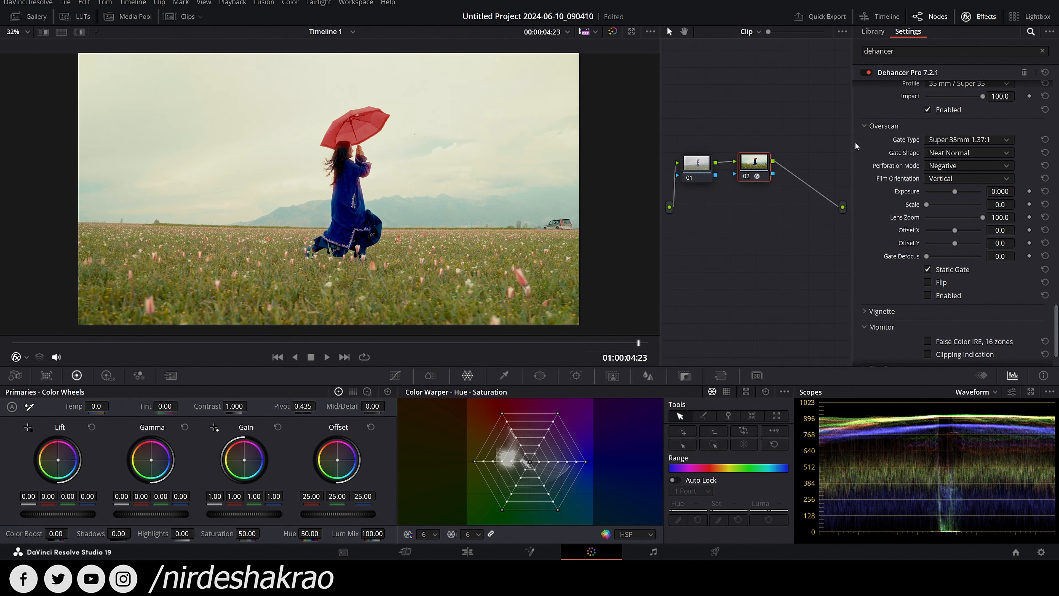
left_click(862, 126)
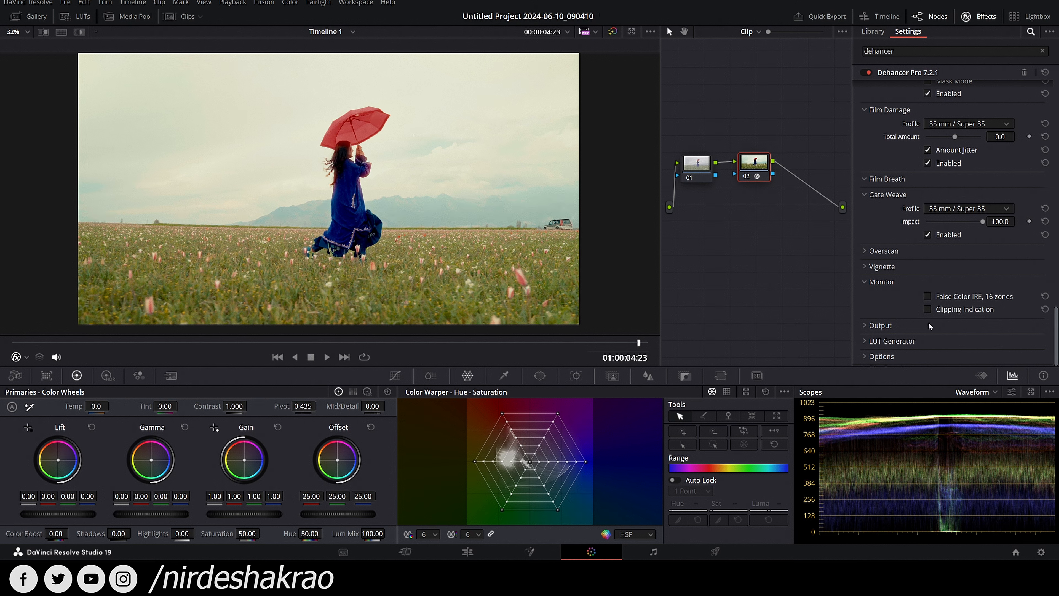
Step: Enable the Vignette, try its Exposure at -2.000 and reset the Exposure to its default
left_click(864, 267)
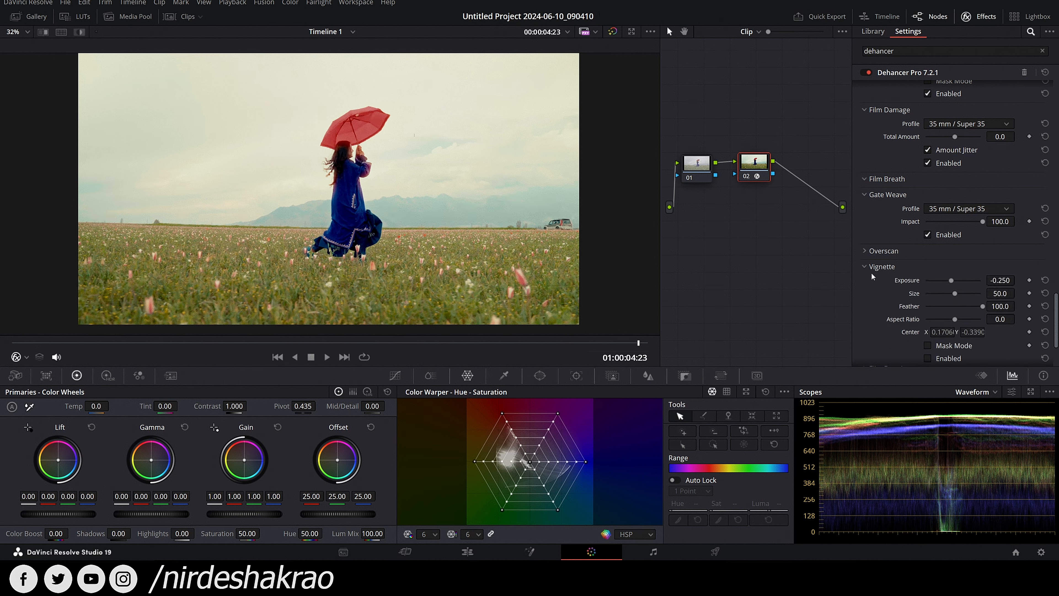
scroll(1029, 310, "down", 2)
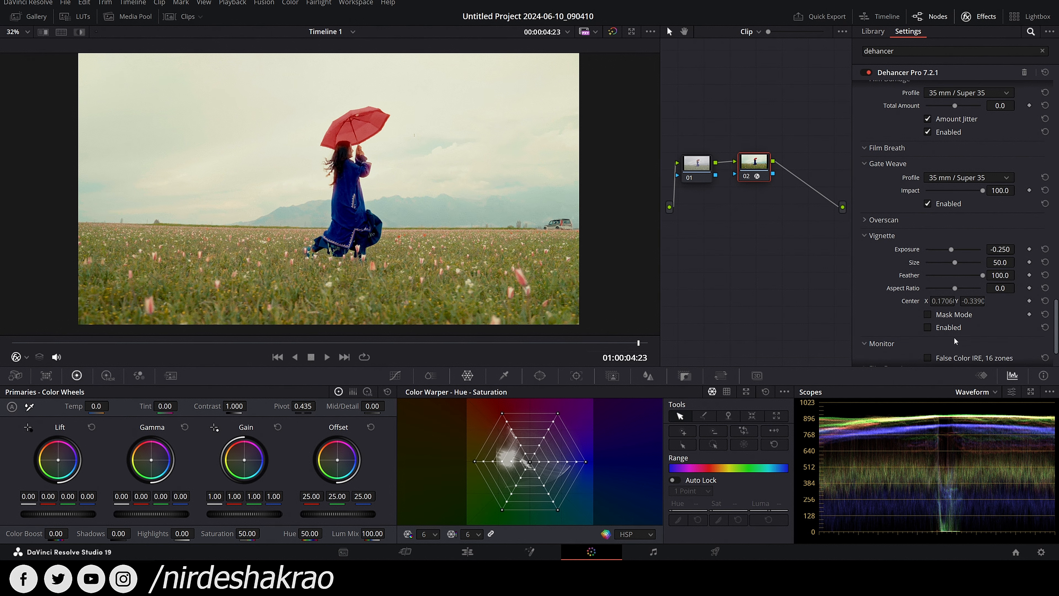
left_click(928, 327)
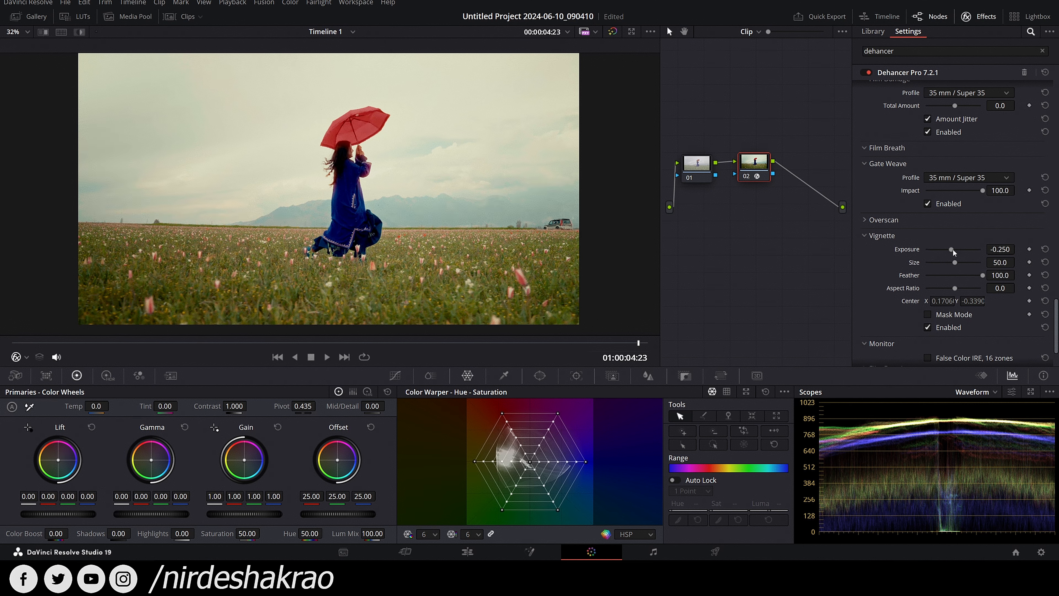
left_click_drag(953, 249, 925, 251)
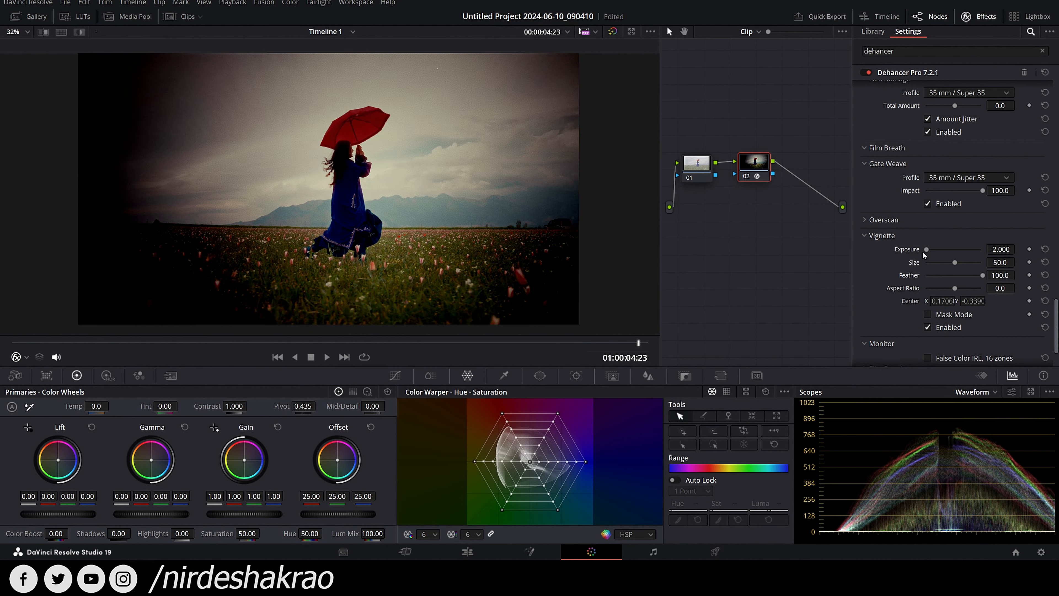
left_click(1044, 249)
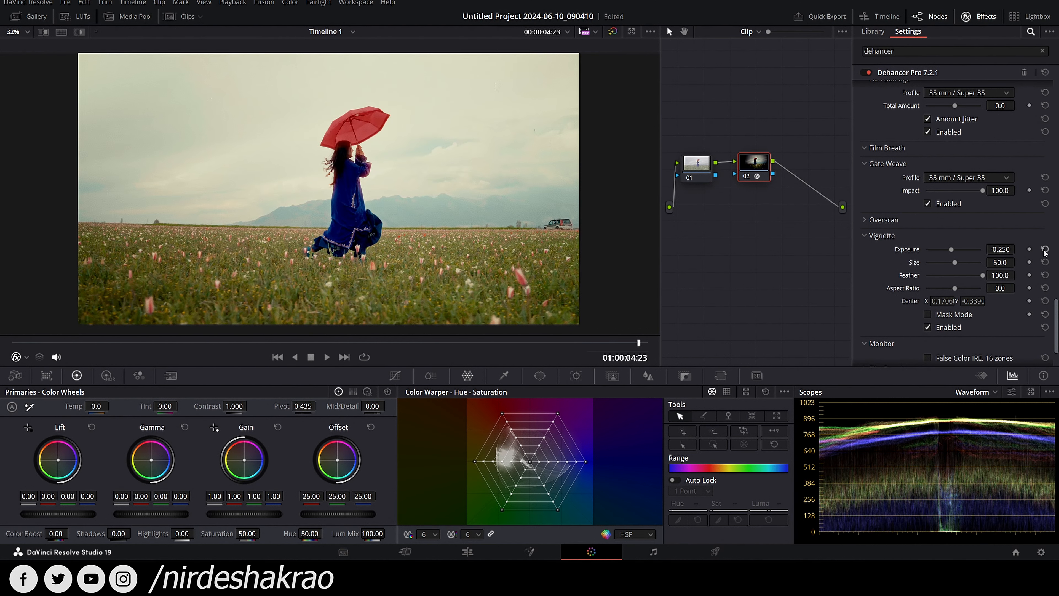
Step: Compare the picture with and without the Vignette and preview its area in Mask Mode
left_click(928, 327)
left_click(927, 327)
left_click(927, 327)
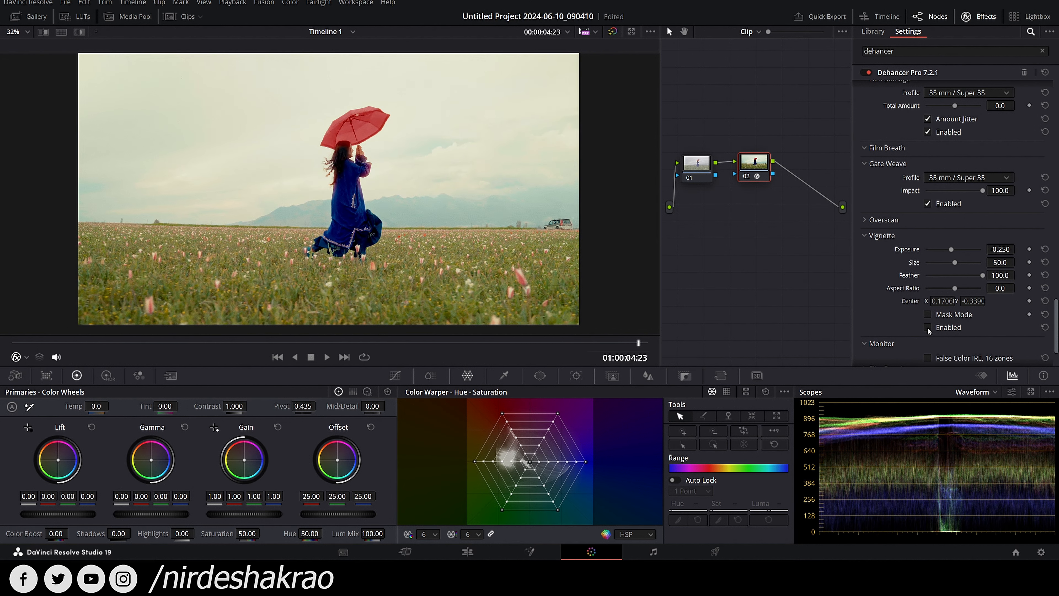
left_click(927, 328)
scroll(975, 323, "down", 2)
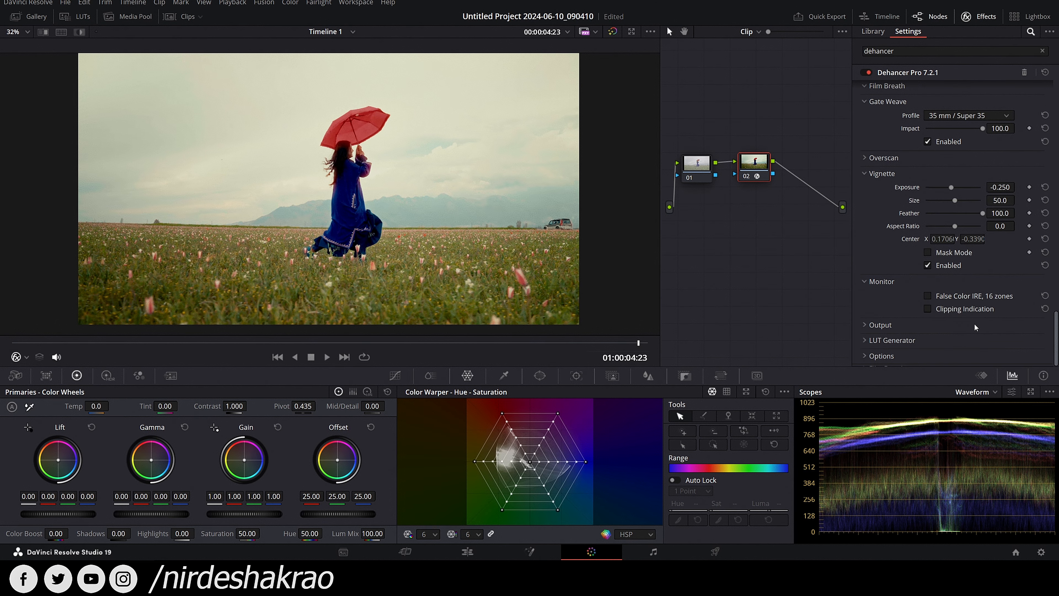
left_click(928, 253)
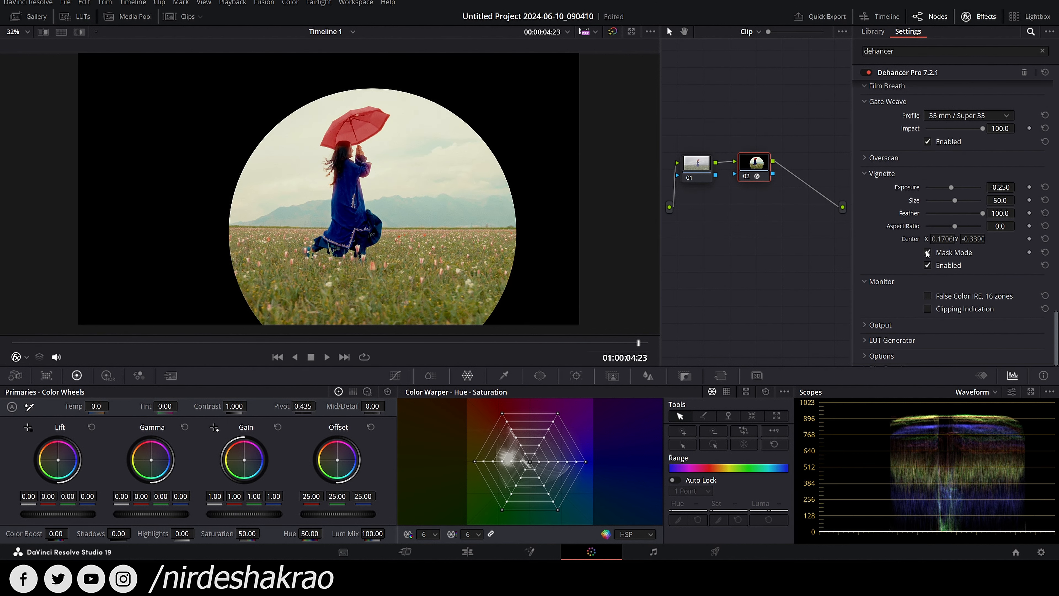
left_click(927, 252)
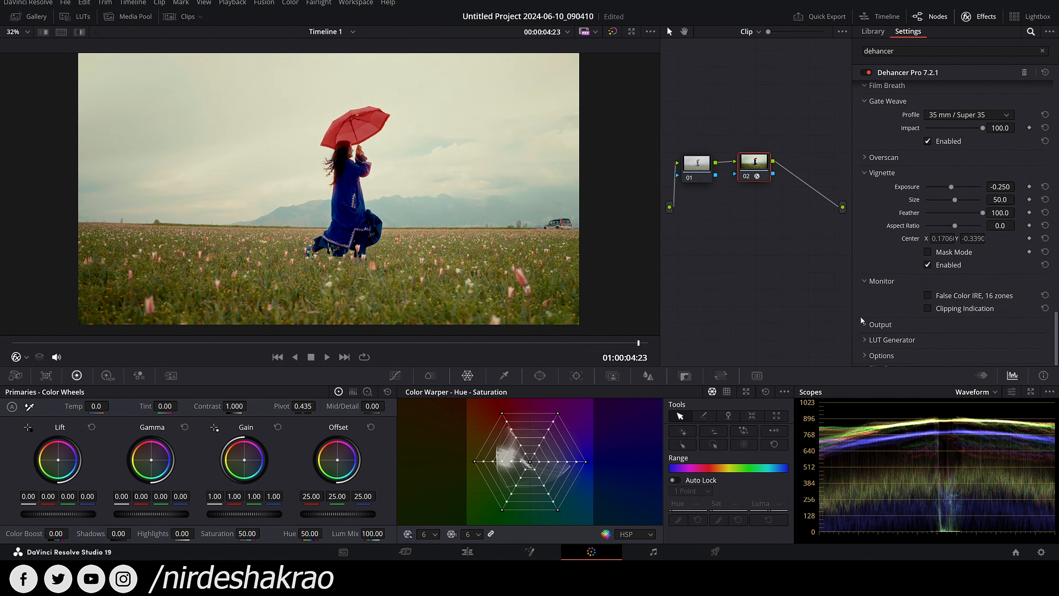
Step: Try the Output's Total Impact at 0.0, restore it to 100.0, and compare the picture with the grades bypassed
left_click(864, 324)
scroll(937, 323, "down", 1)
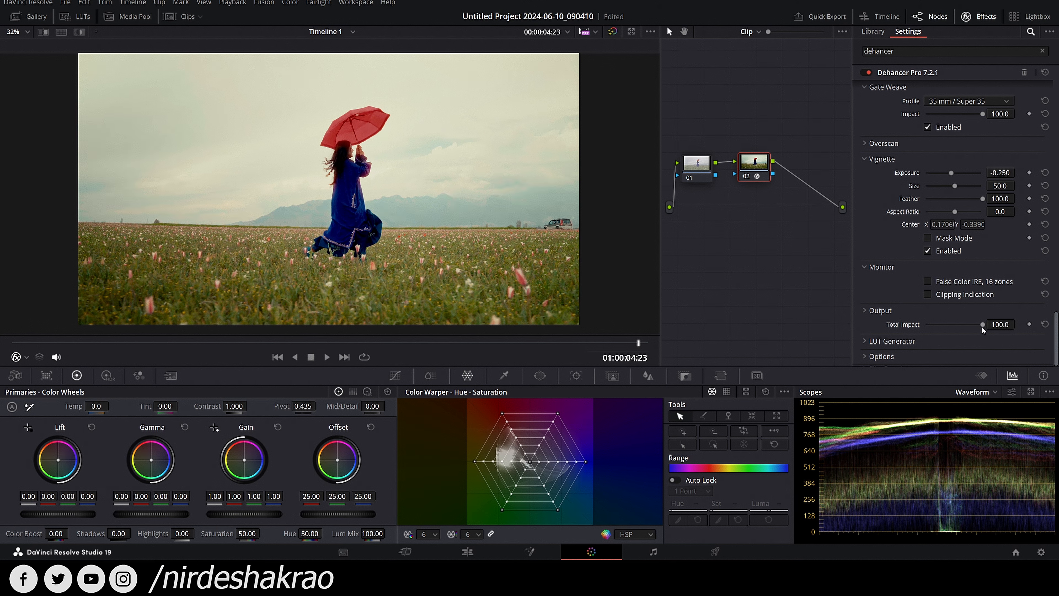
left_click_drag(982, 326, 904, 328)
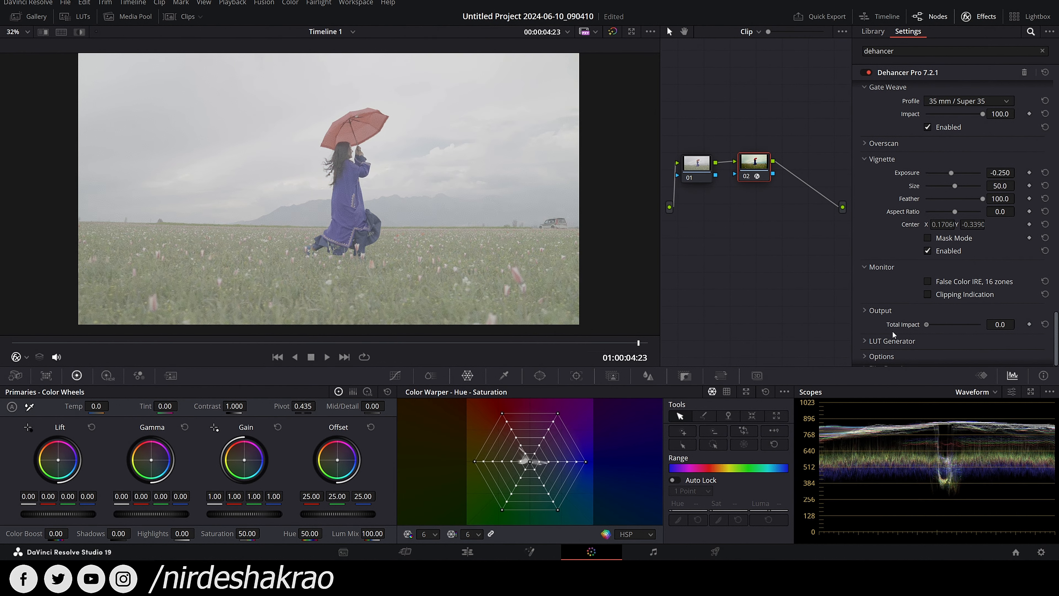
left_click_drag(929, 324, 1047, 334)
scroll(945, 347, "down", 1)
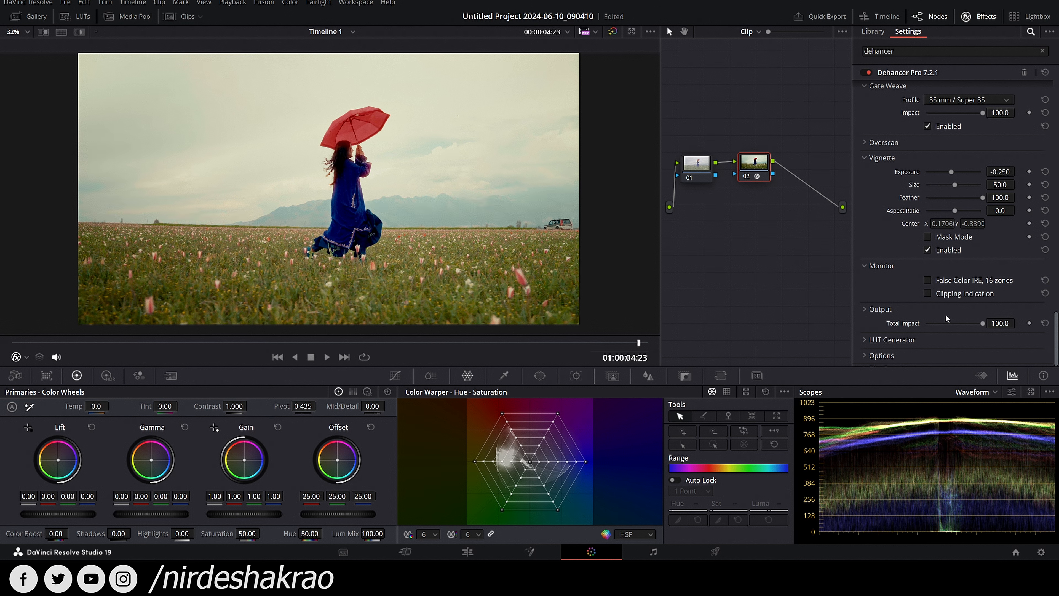
key("shift+d")
key("shift+d")
Step: Examine the LUT Generator's settings and the LUT sizes it offers
left_click(869, 340)
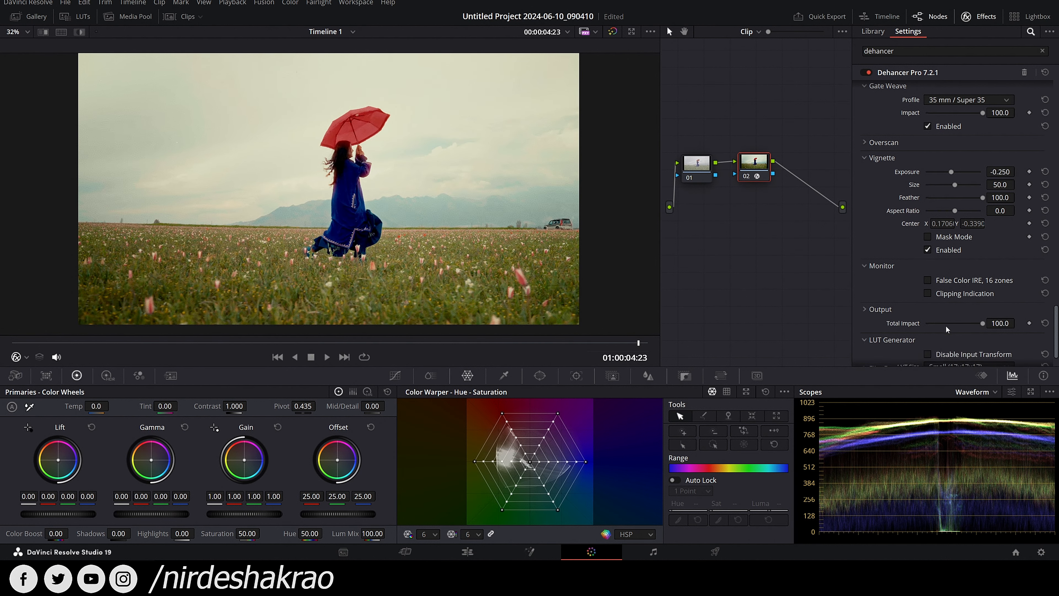
scroll(873, 323, "down", 1)
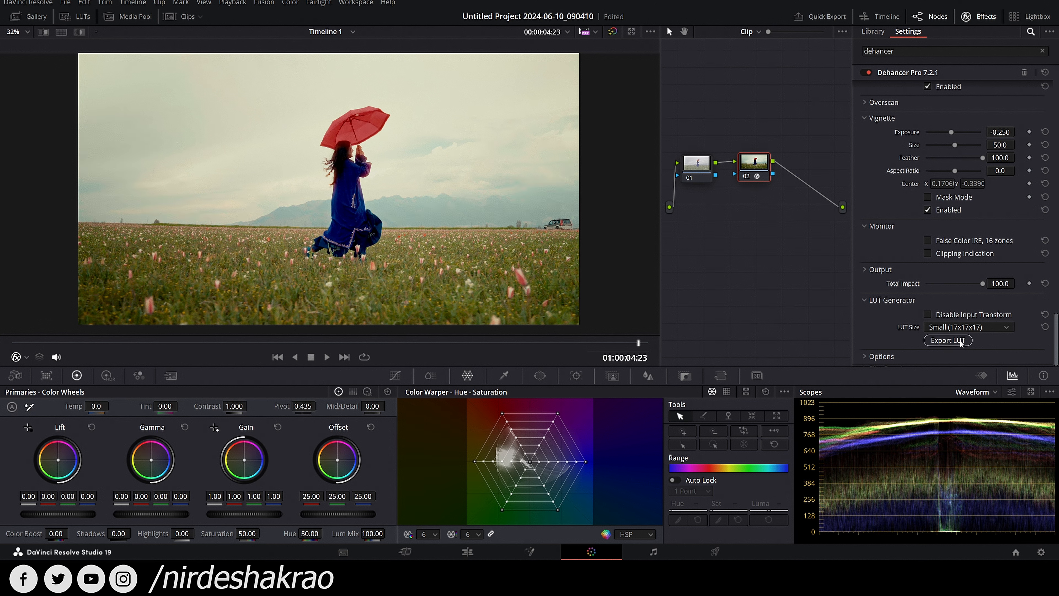
left_click(1007, 328)
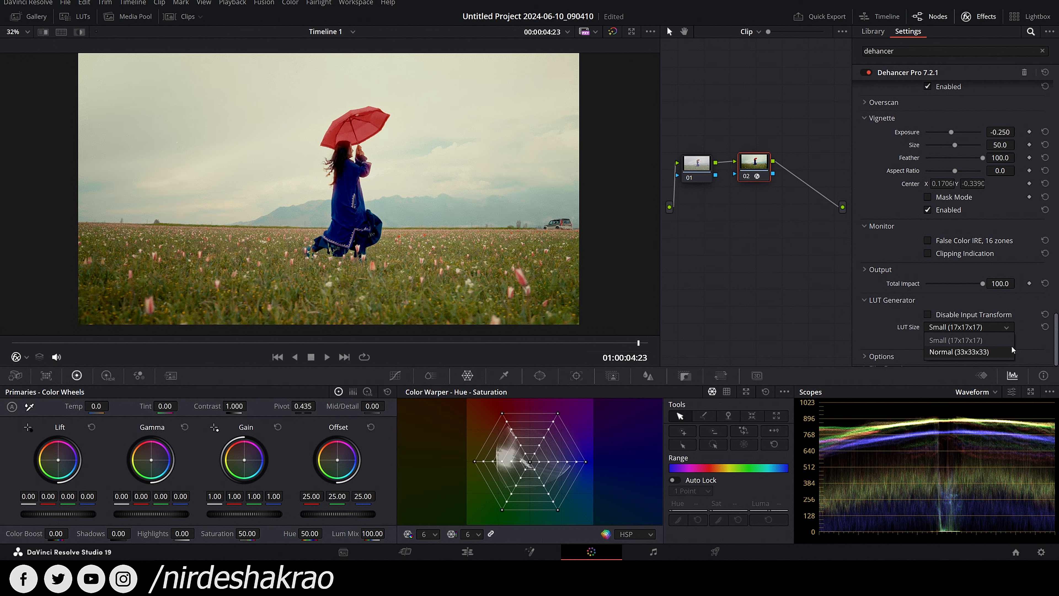
left_click(880, 327)
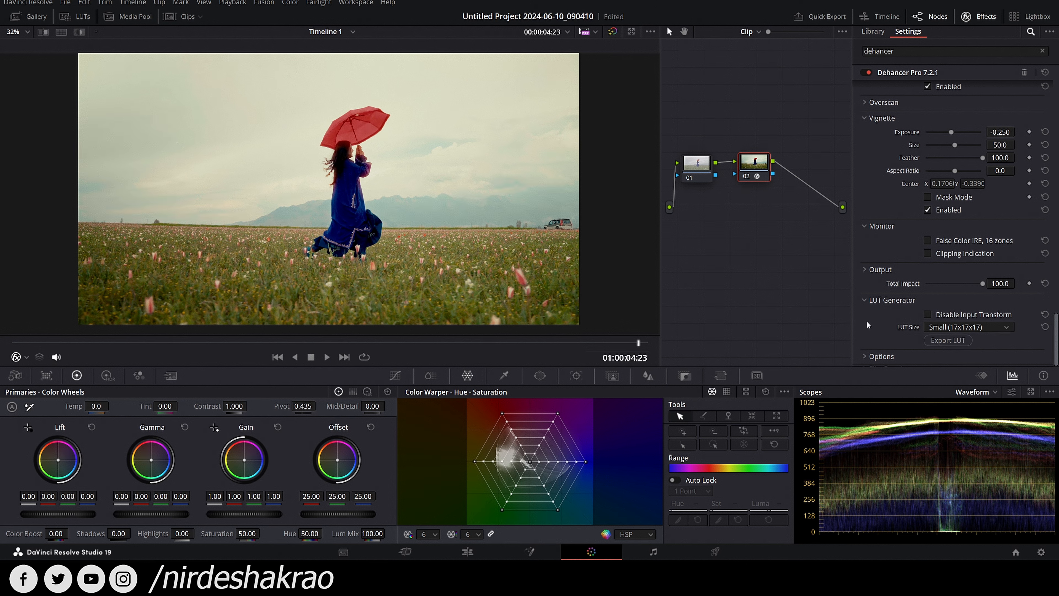
Step: Set Dehancer Pro's processing Quality to High - slow, comparing it with Normal - fast
left_click(867, 356)
scroll(874, 342, "down", 2)
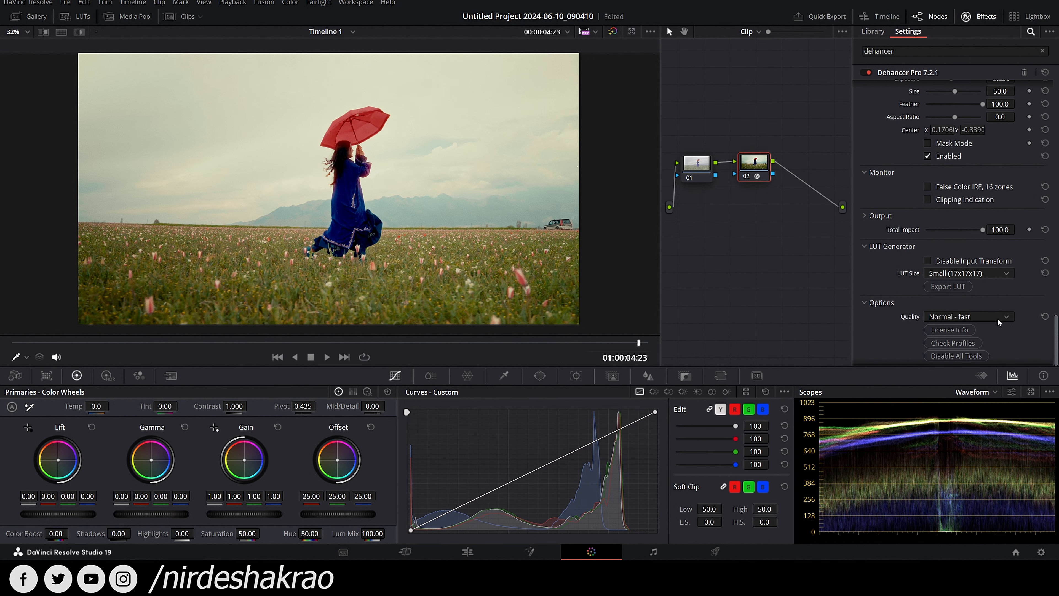
left_click(1005, 317)
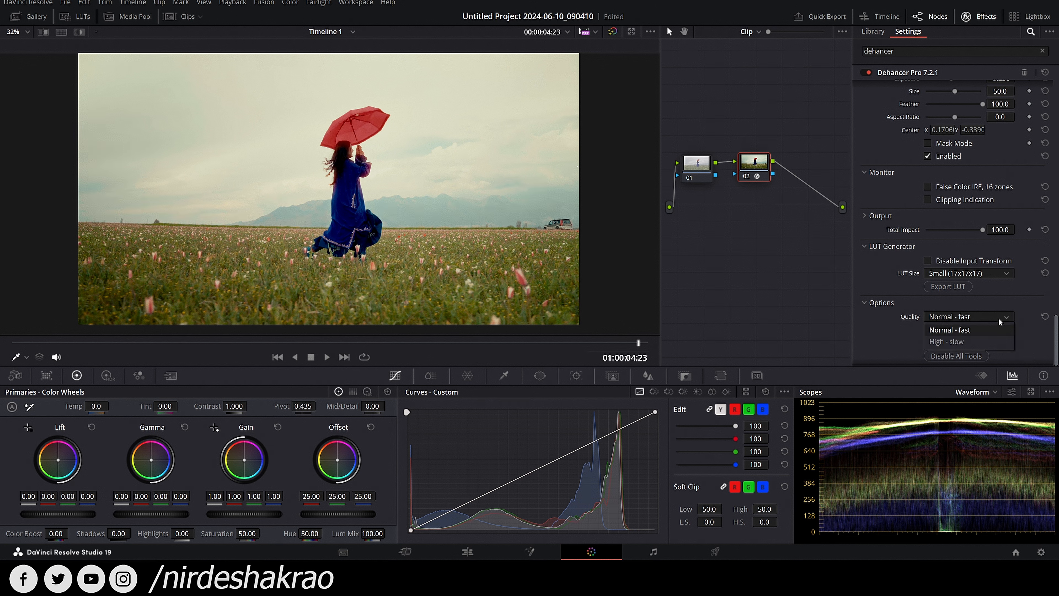
left_click(964, 340)
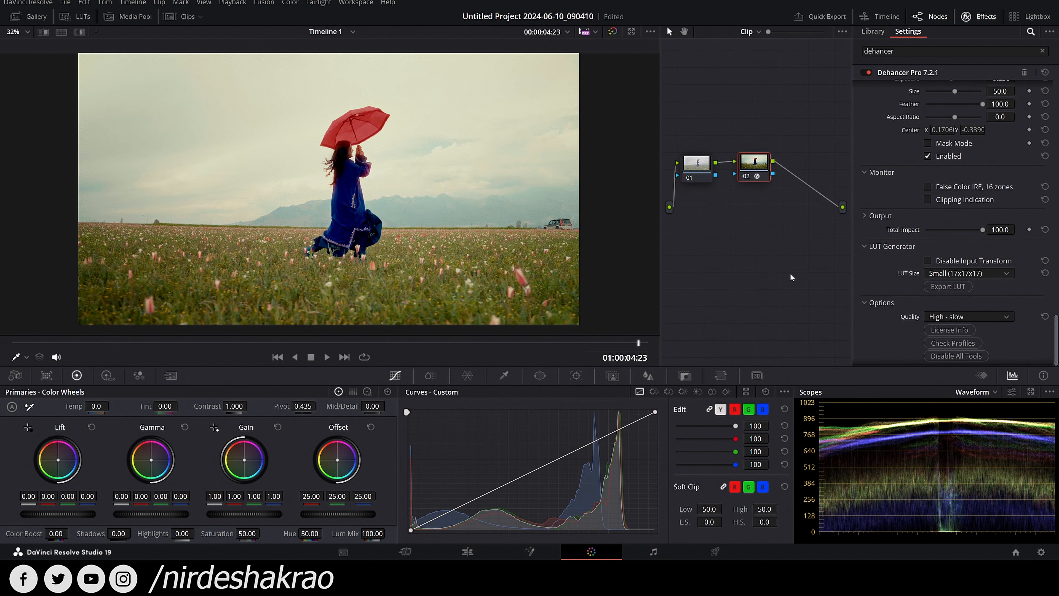
left_click(975, 317)
left_click(966, 329)
left_click(980, 317)
left_click(987, 340)
Step: Verify the plugin's film, camera and print profiles, and play part of the graded clip
left_click(976, 343)
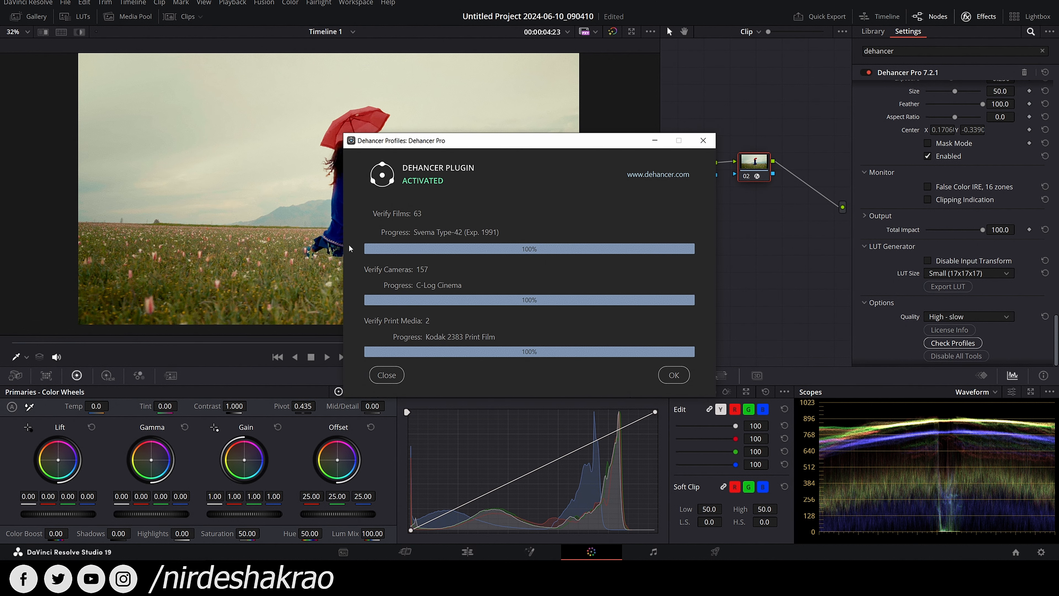
left_click(673, 374)
key("space")
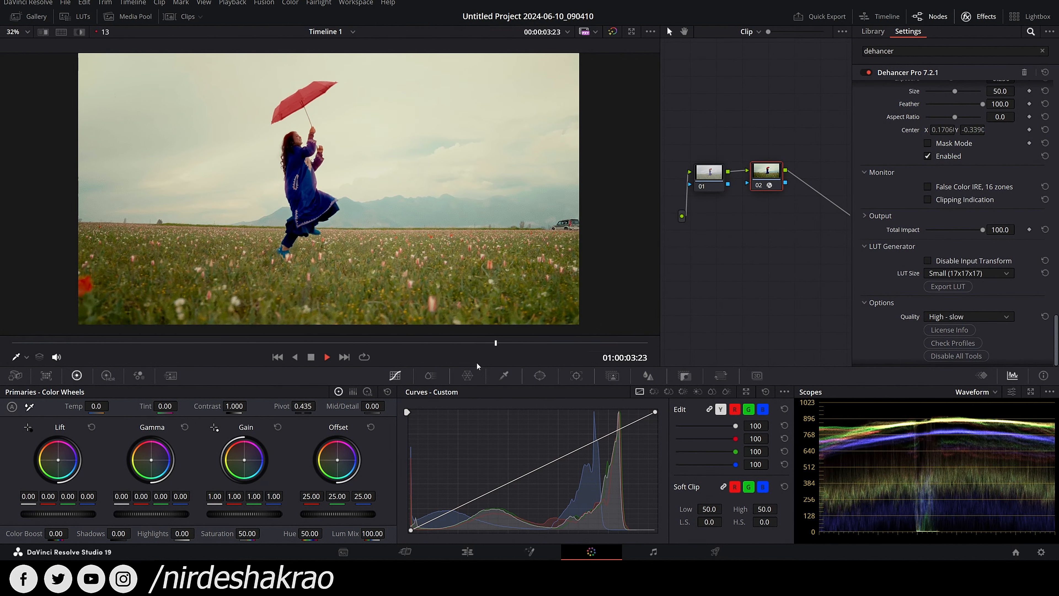
left_click(311, 357)
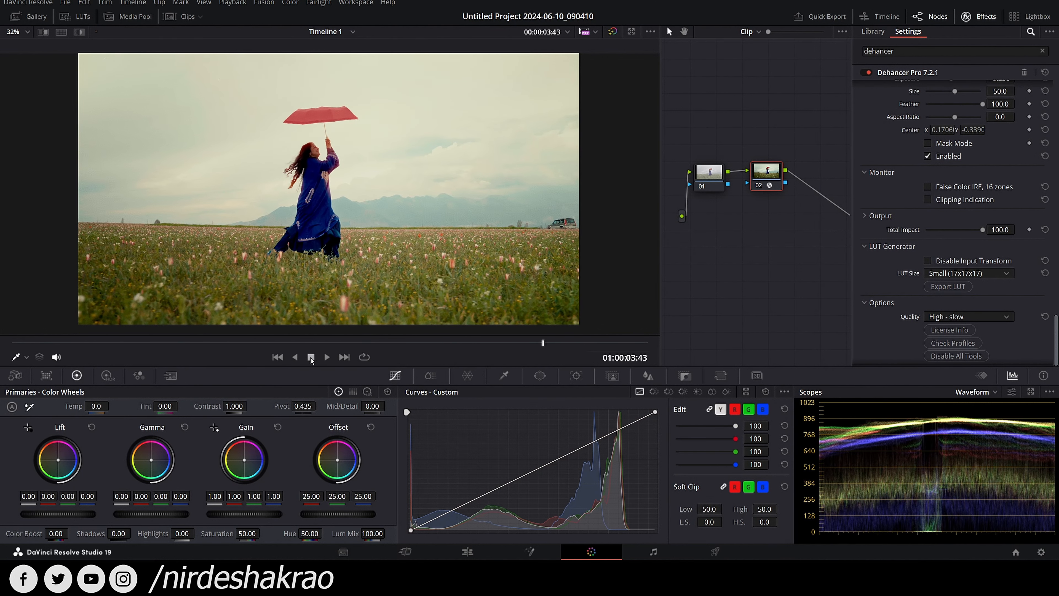
Step: Try applying Dehancer Pro 7.2.1 directly to the timeline clip on the Edit page, and review the effect's settings there
left_click(461, 551)
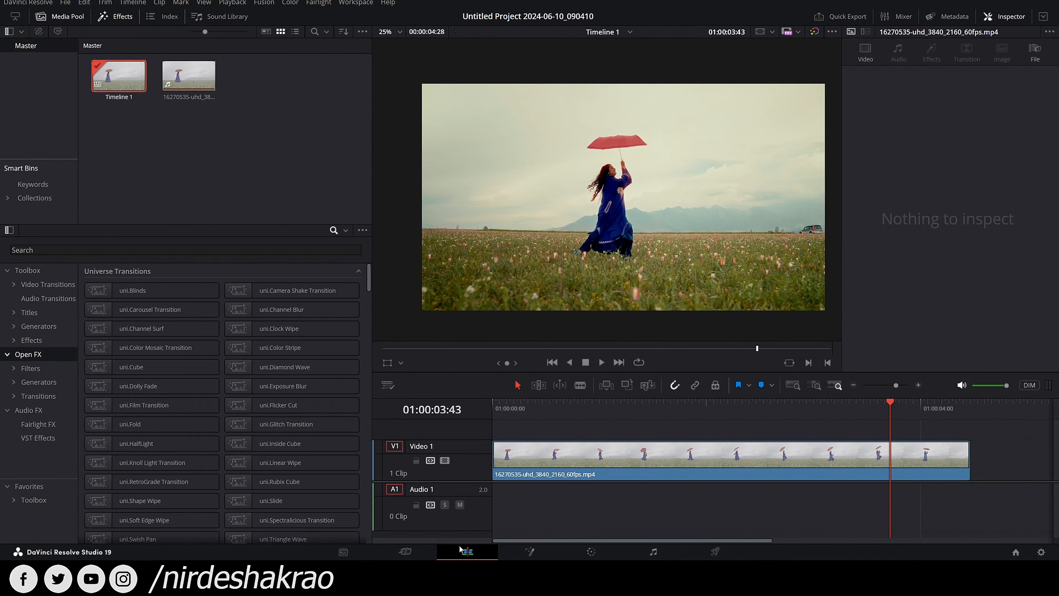
scroll(818, 466, "down", 3)
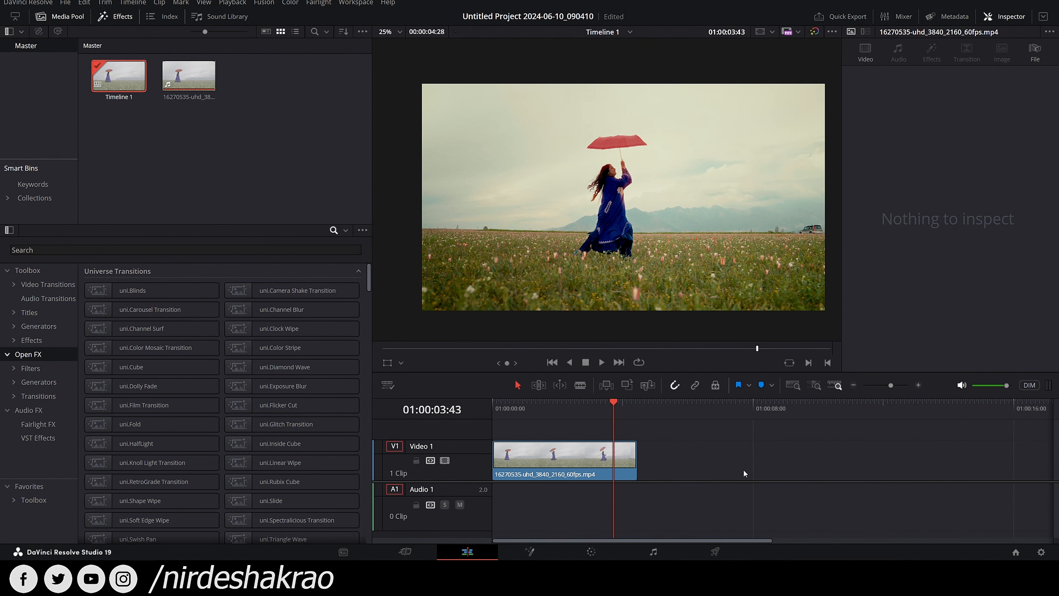
left_click(589, 465)
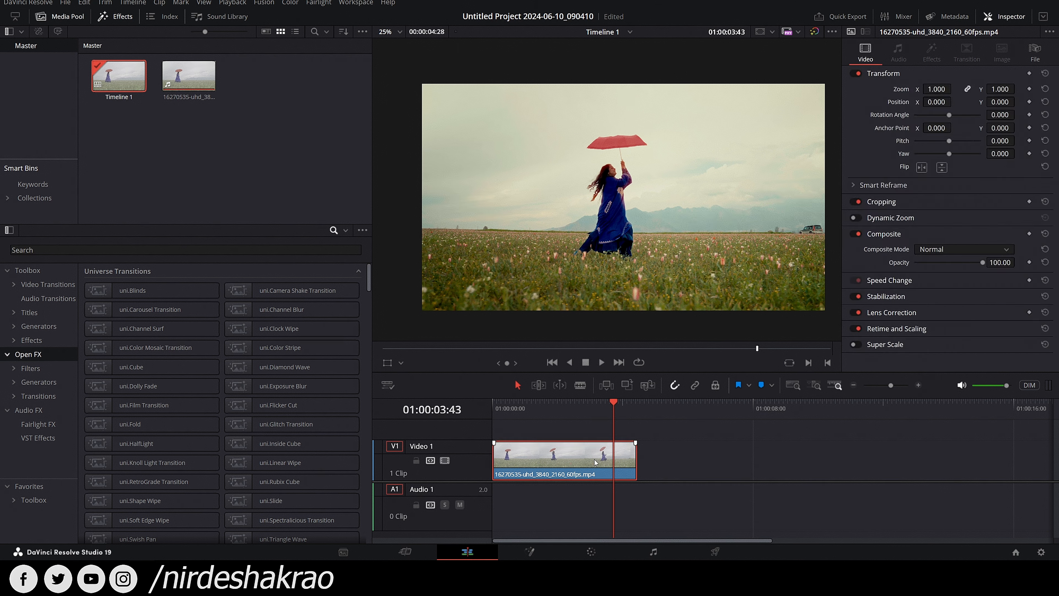
left_click(51, 252)
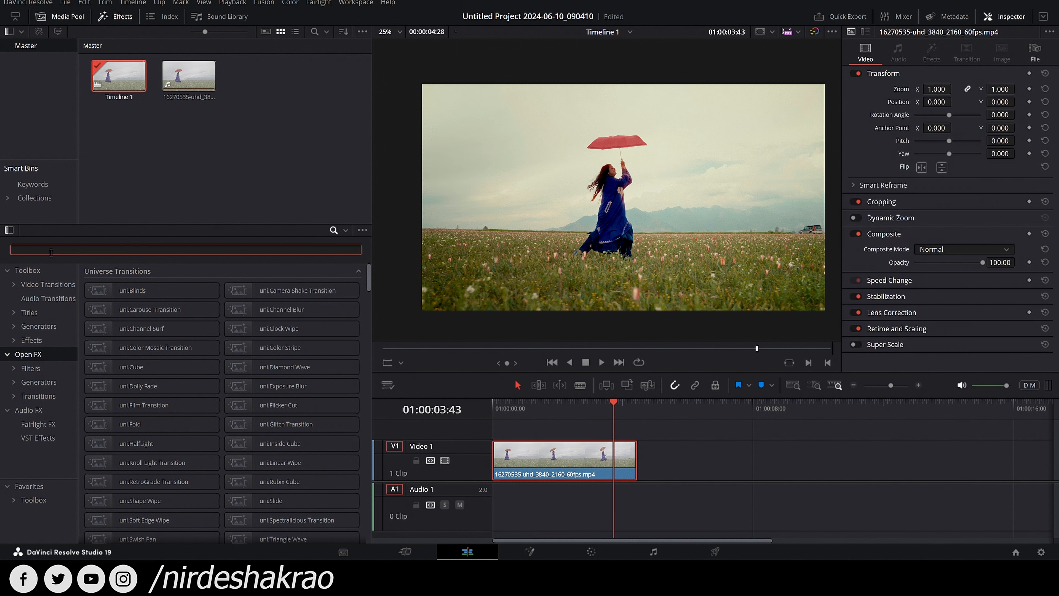
type("dehan")
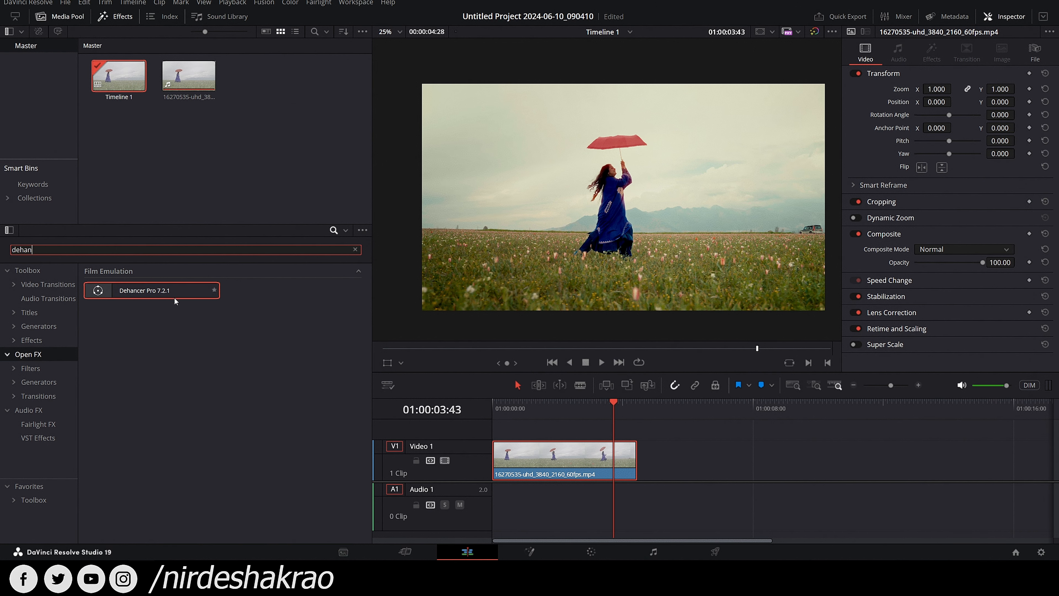
left_click_drag(161, 292, 580, 458)
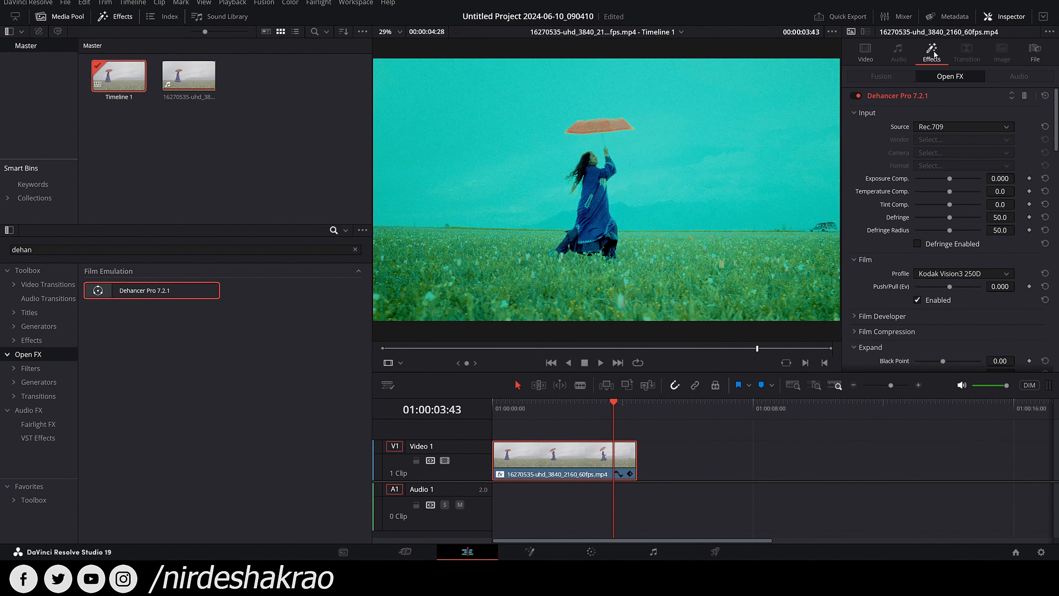
scroll(961, 205, "down", 3)
scroll(960, 204, "up", 3)
scroll(934, 140, "down", 3)
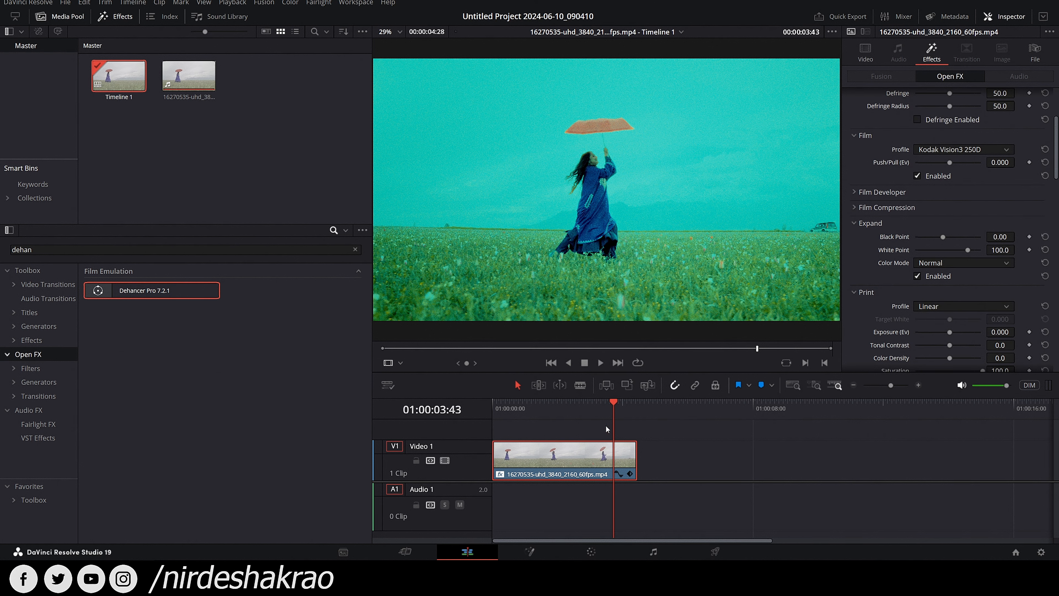
scroll(960, 223, "up", 3)
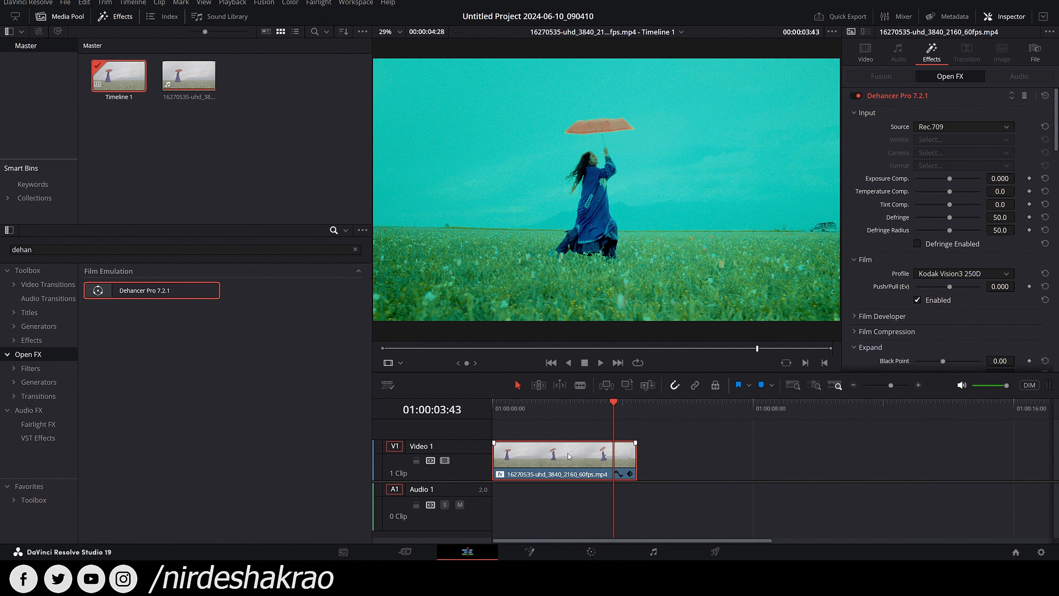
Step: Remove Dehancer Pro from the timeline clip and return to the node grade on the Color page
left_click(1024, 97)
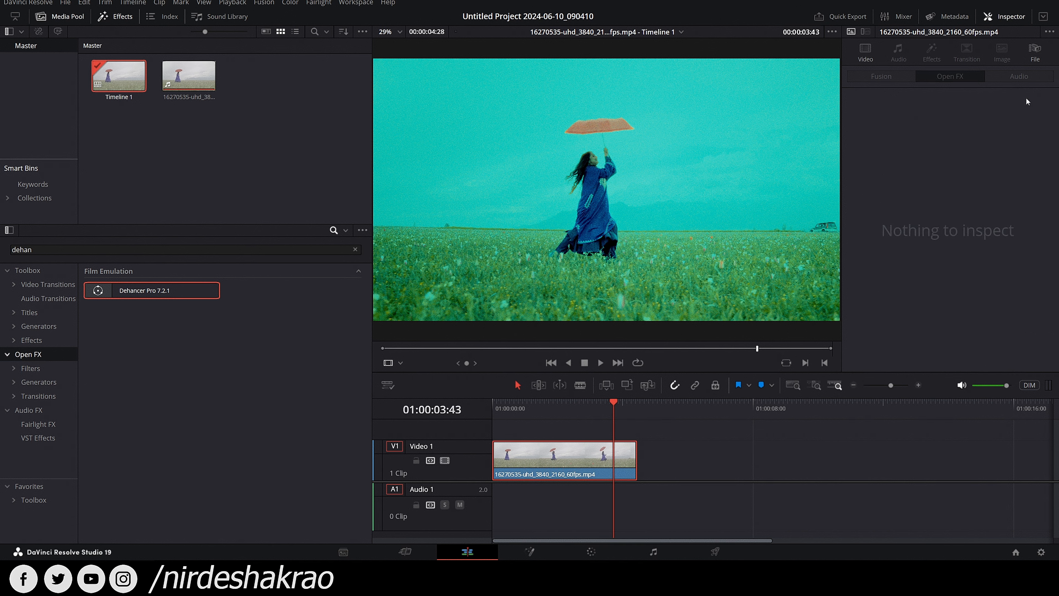
left_click(592, 460)
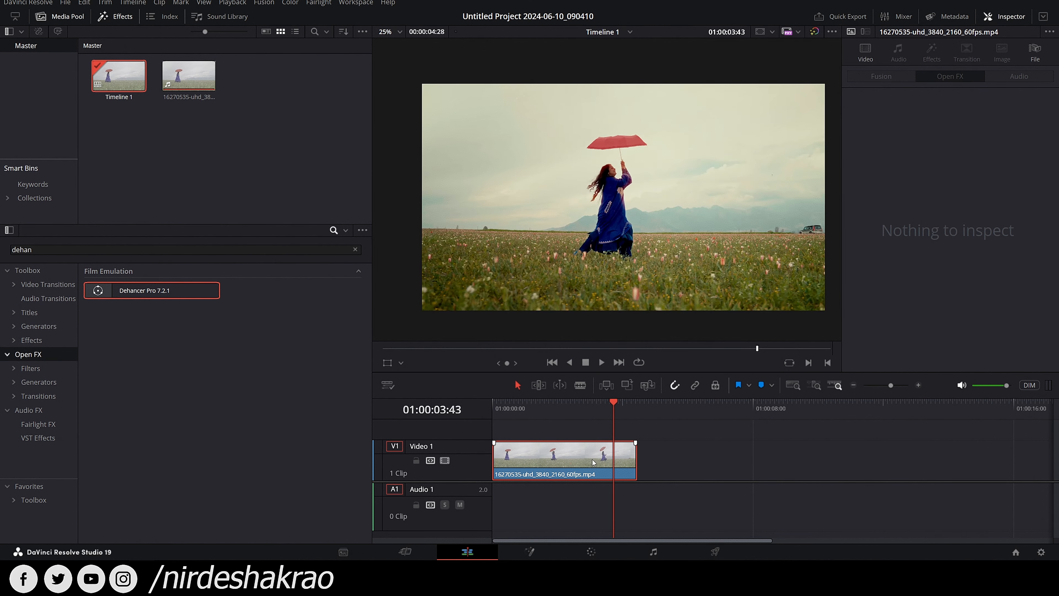
left_click(591, 552)
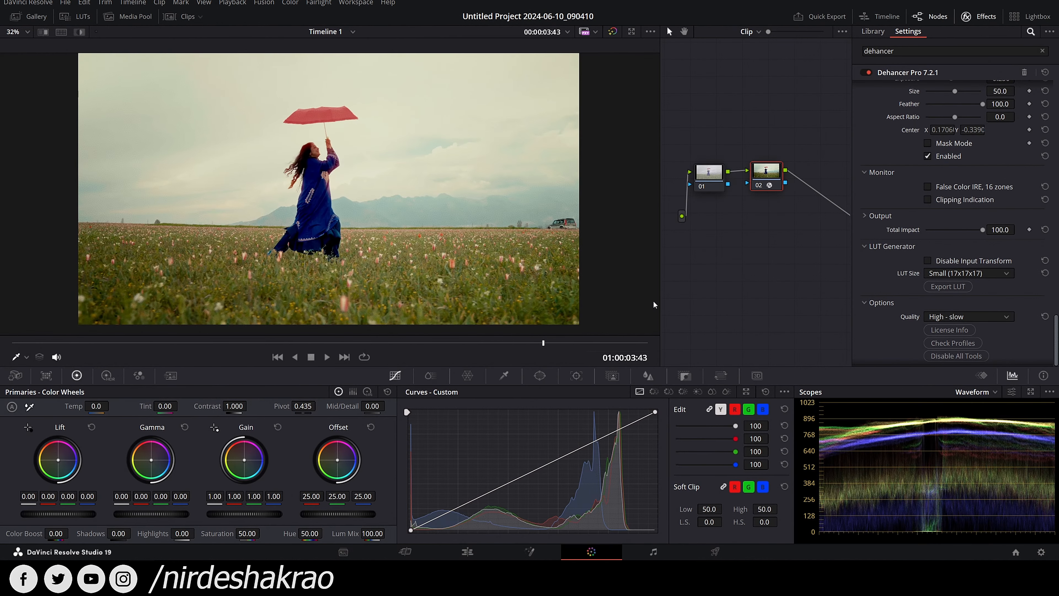